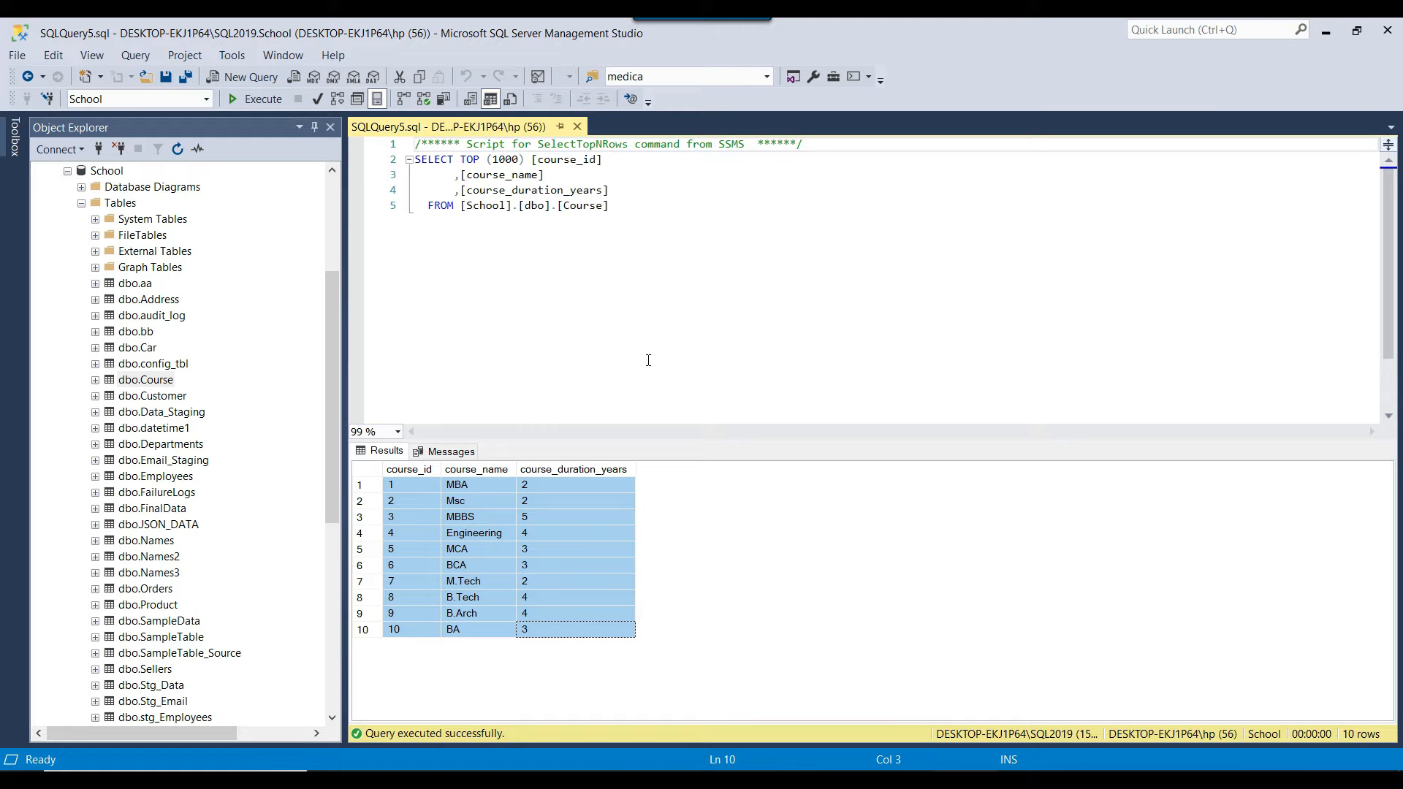
Look over the course rows in the Course table's query results
left_click_drag(398, 484, 571, 642)
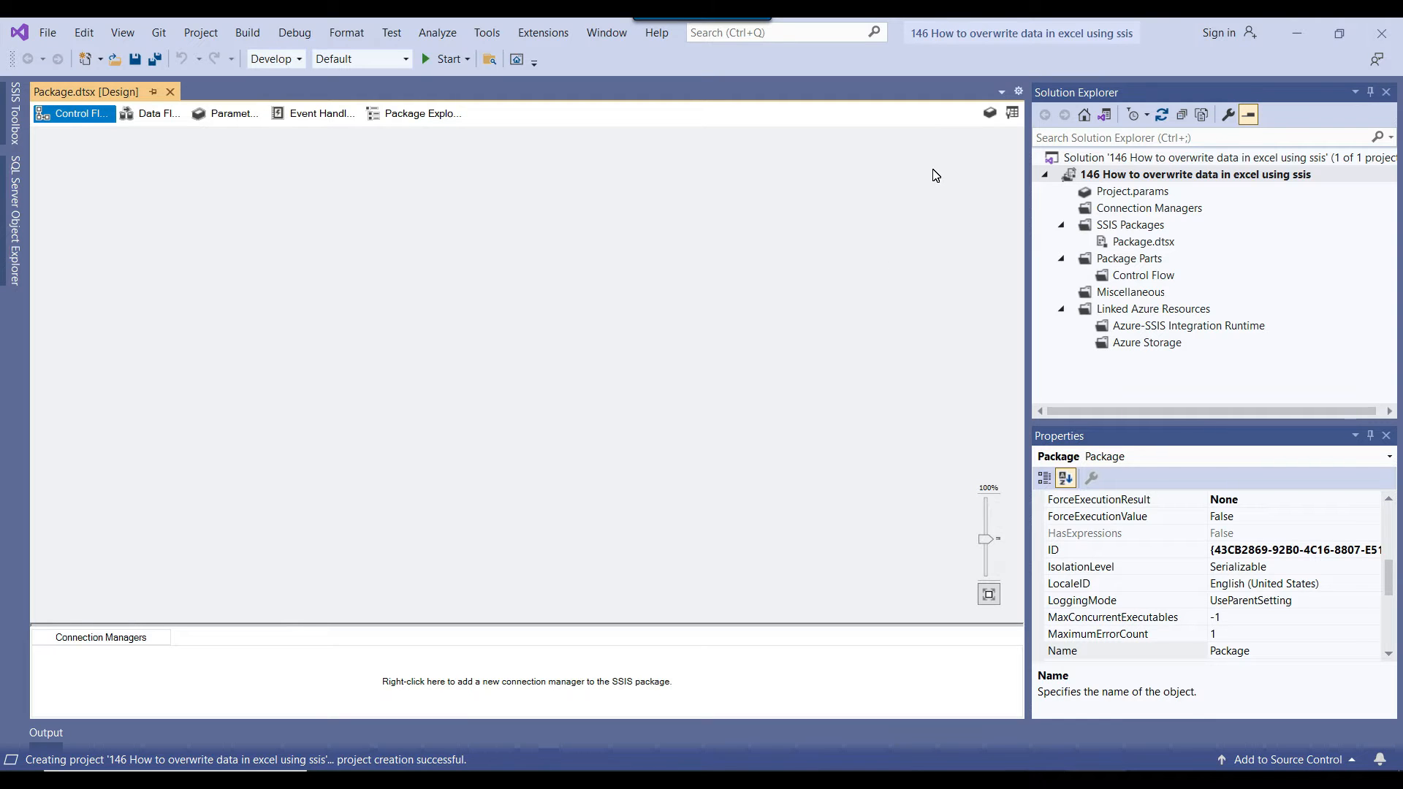
In the Visual Studio SSIS project, add a Data Flow Task to the package's control flow and open its data flow
left_click(1011, 113)
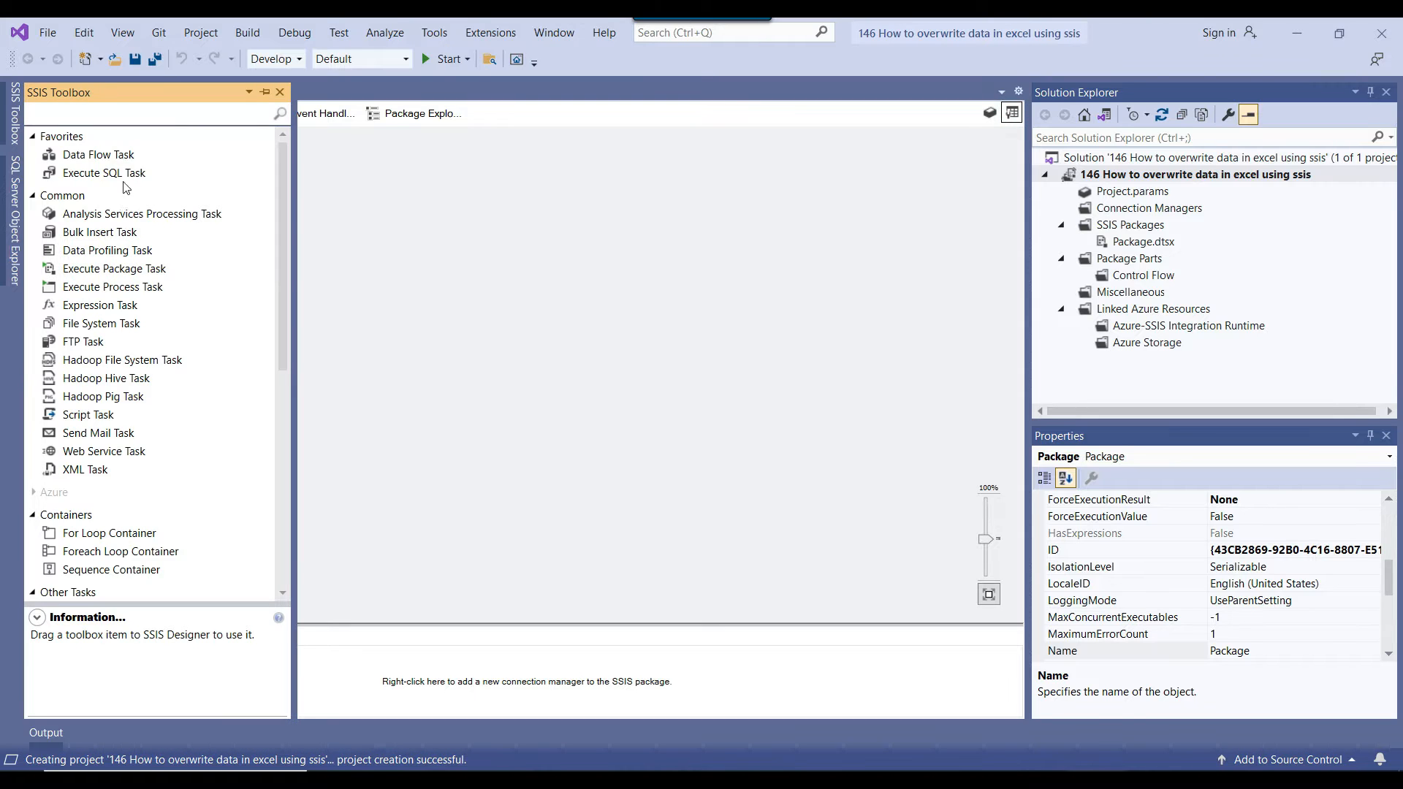
left_click_drag(95, 161, 473, 212)
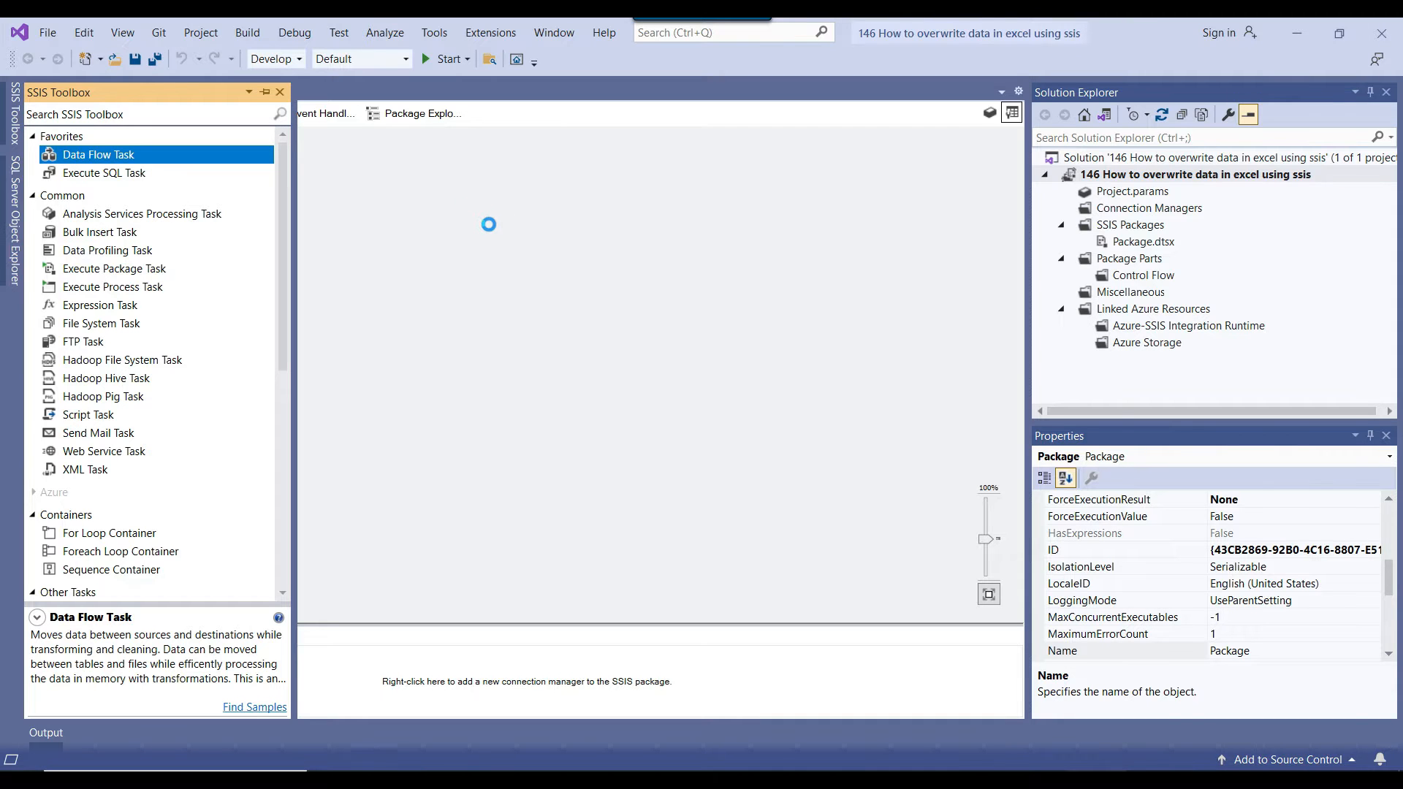
double_click(494, 241)
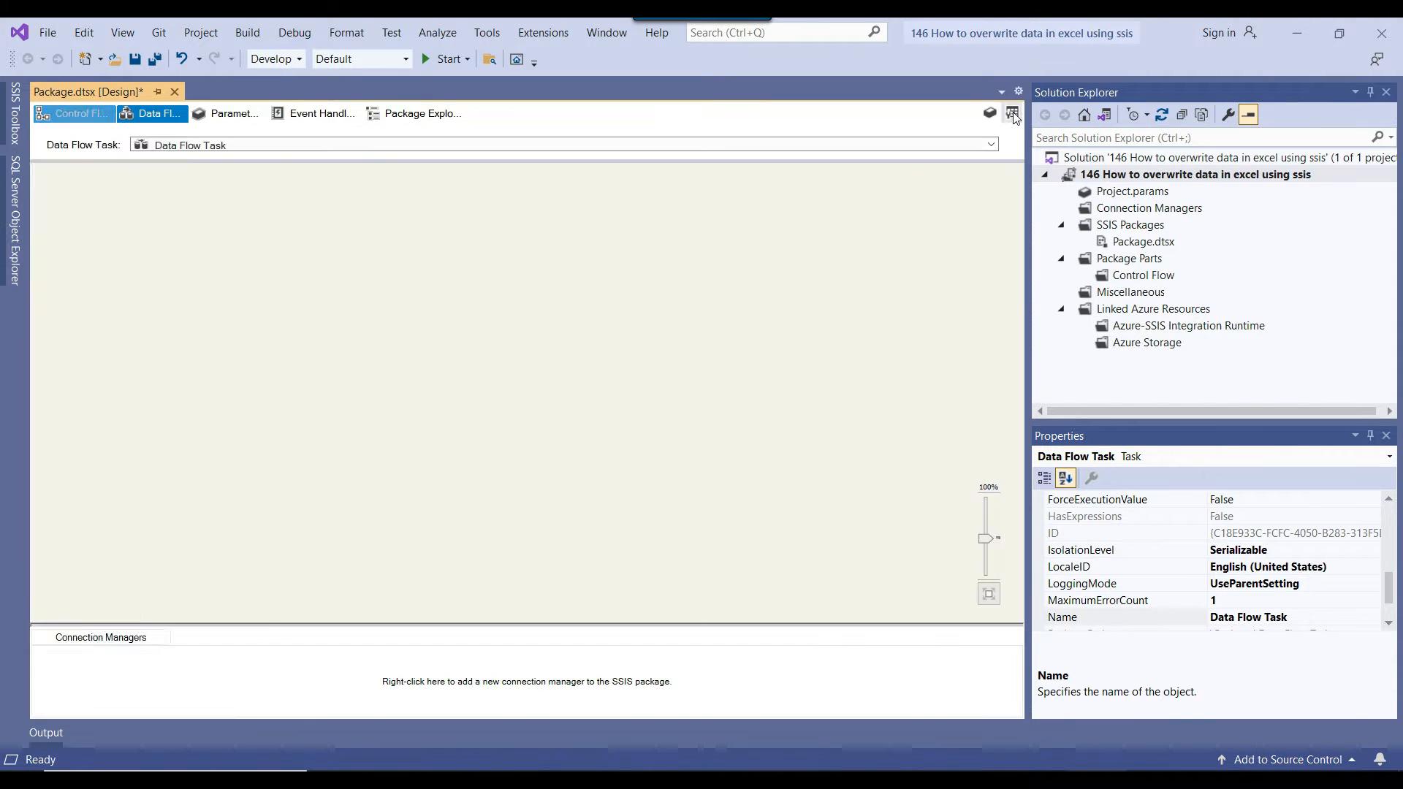
Add an OLE DB Source to the data flow and open its editor
left_click(1014, 117)
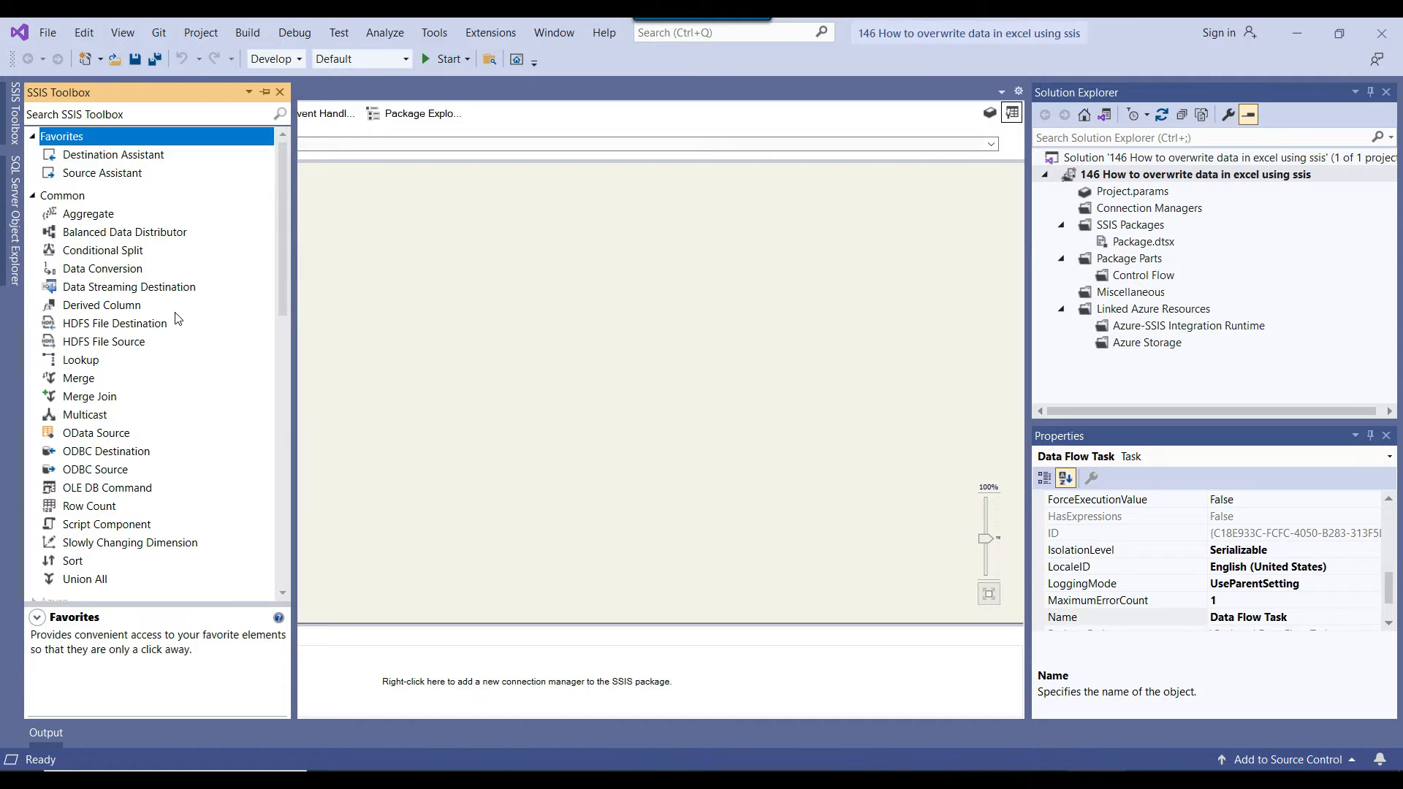
scroll(175, 315, "down", 12)
scroll(147, 406, "down", 2)
left_click_drag(109, 310, 551, 215)
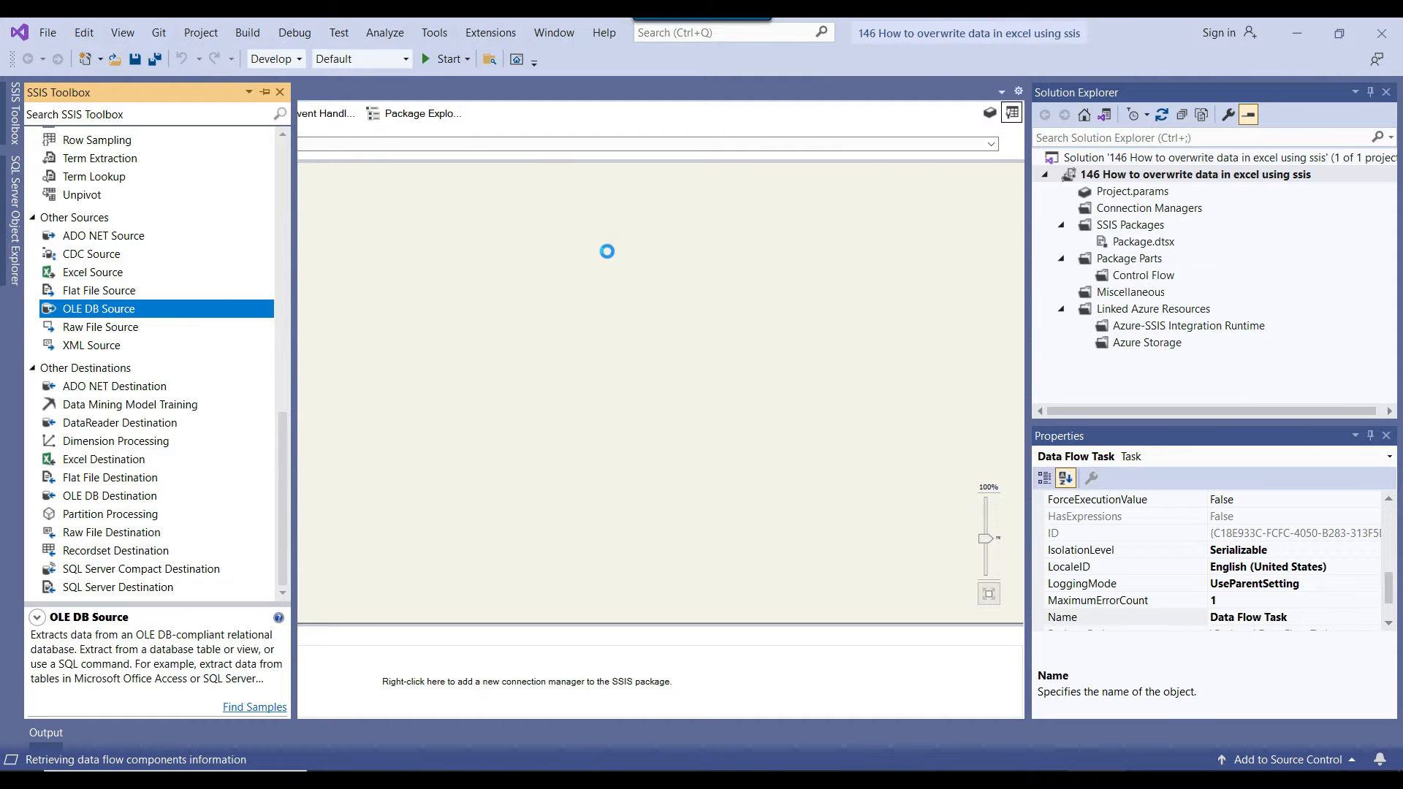
right_click(591, 232)
left_click(648, 252)
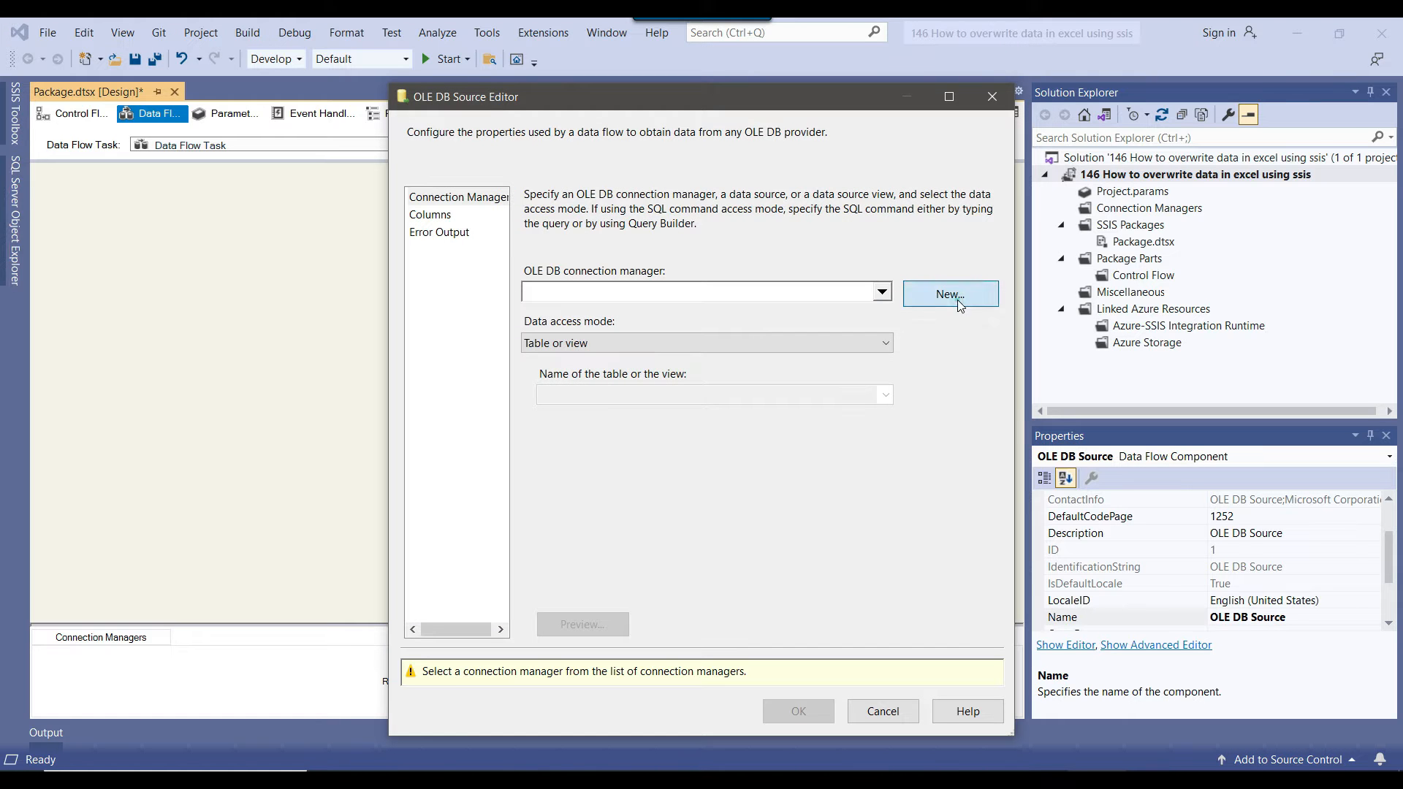
Assign the DESKTOP-EKJ1P64\SQL2019.Training connection to the OLE DB Source and set its data access mode to SQL command
left_click(949, 295)
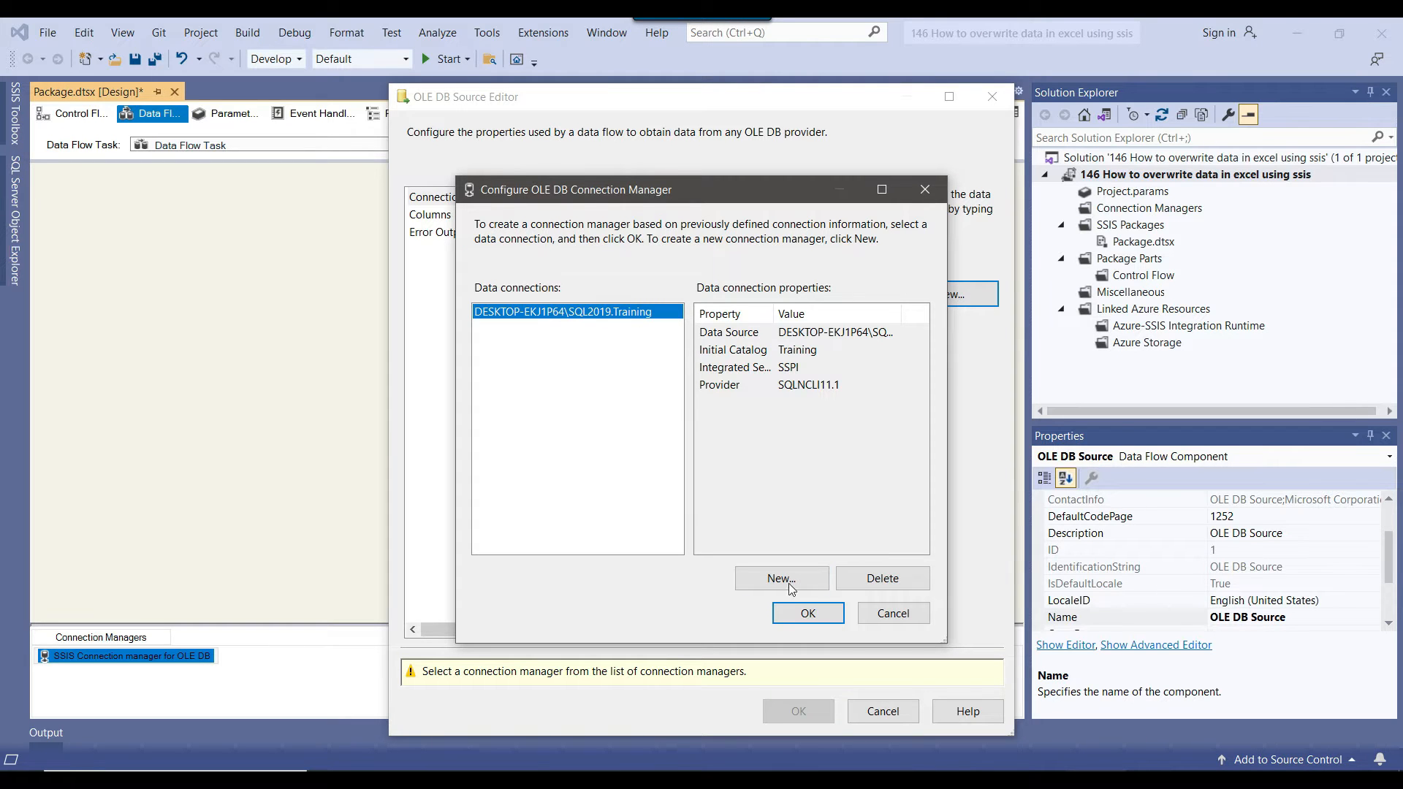
left_click(806, 613)
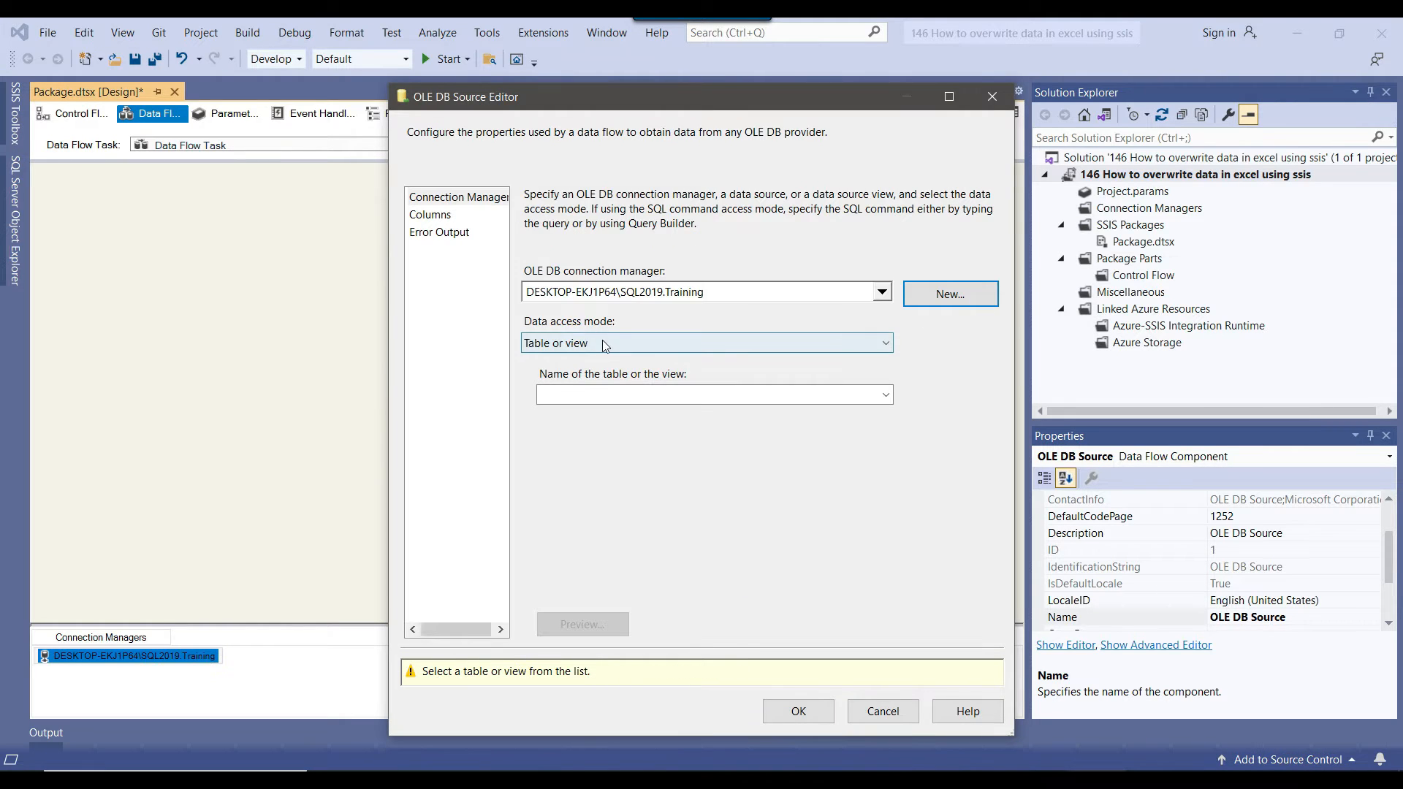
left_click(604, 341)
left_click(591, 391)
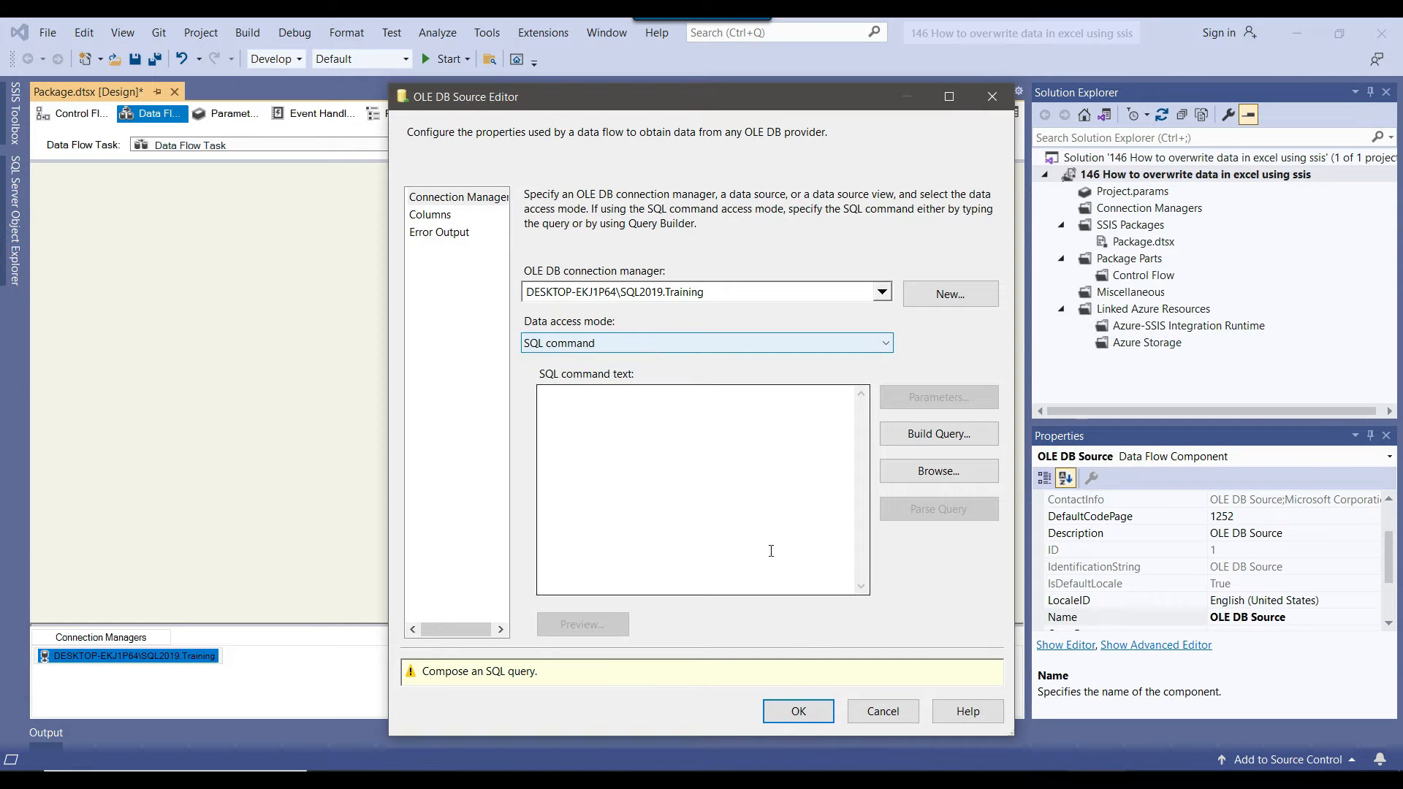
In SQL Server Management Studio, remove TOP (1000) from the Course query and copy the SELECT statement
left_click(919, 779)
left_click(662, 211)
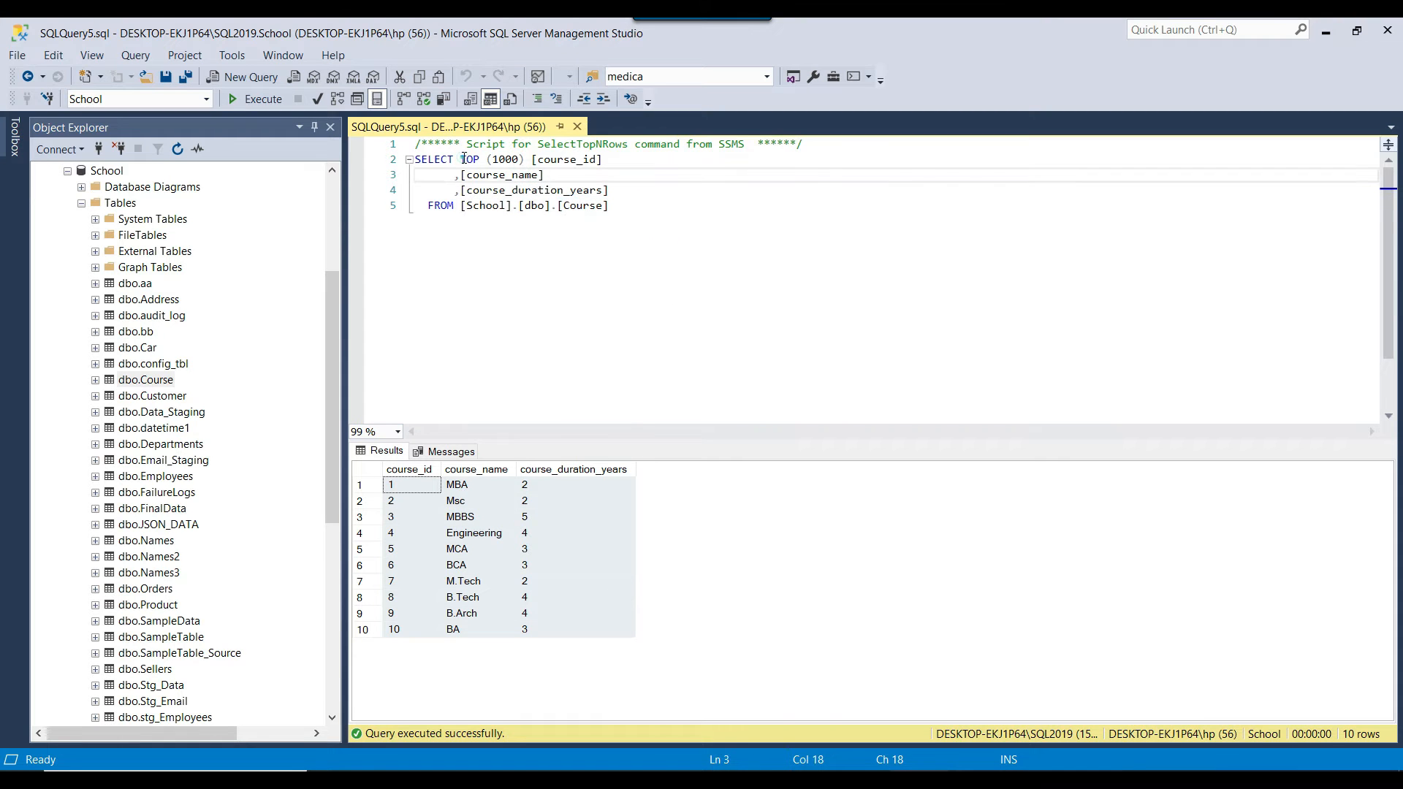
left_click_drag(461, 160, 531, 160)
key("Delete")
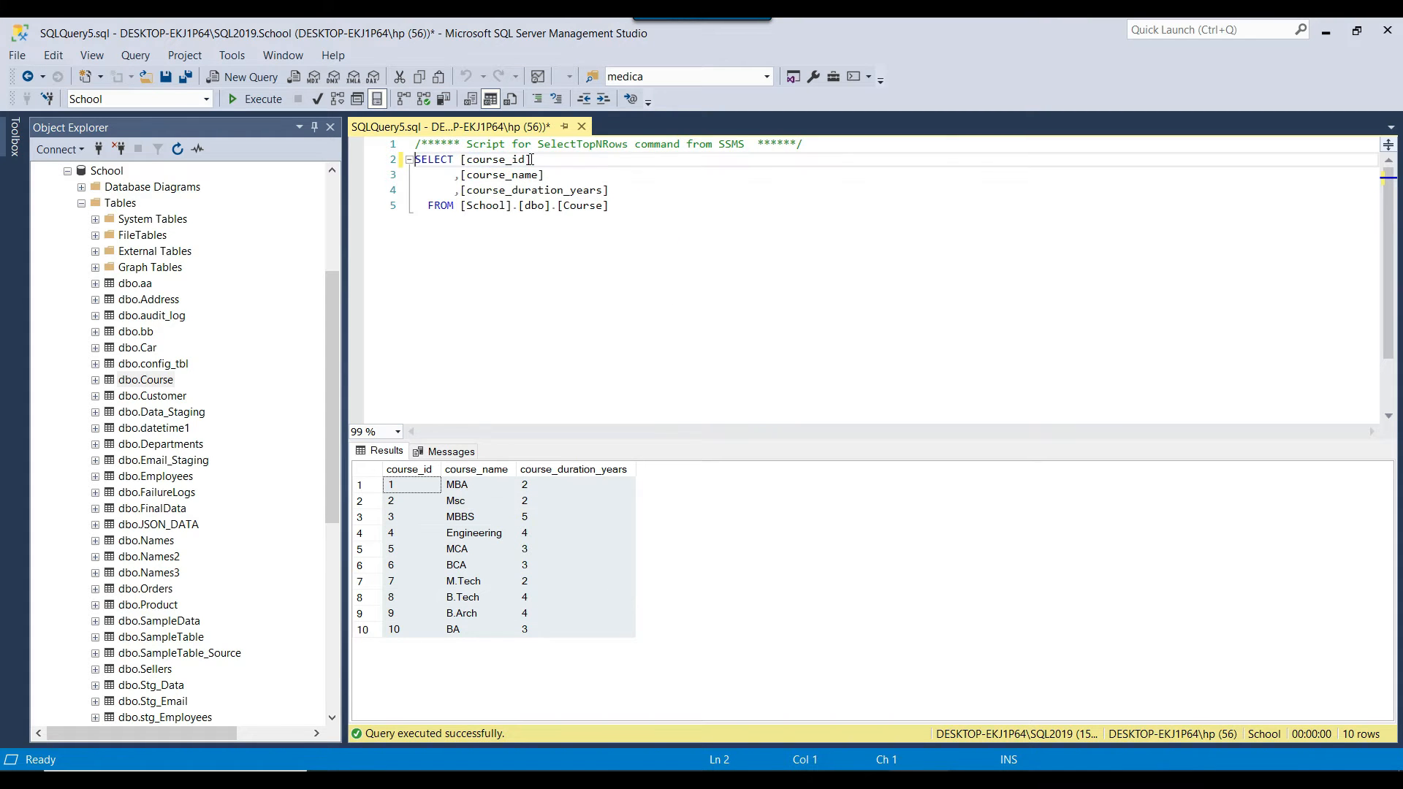
key("Home")
key("ctrl+shift+End")
key("F5")
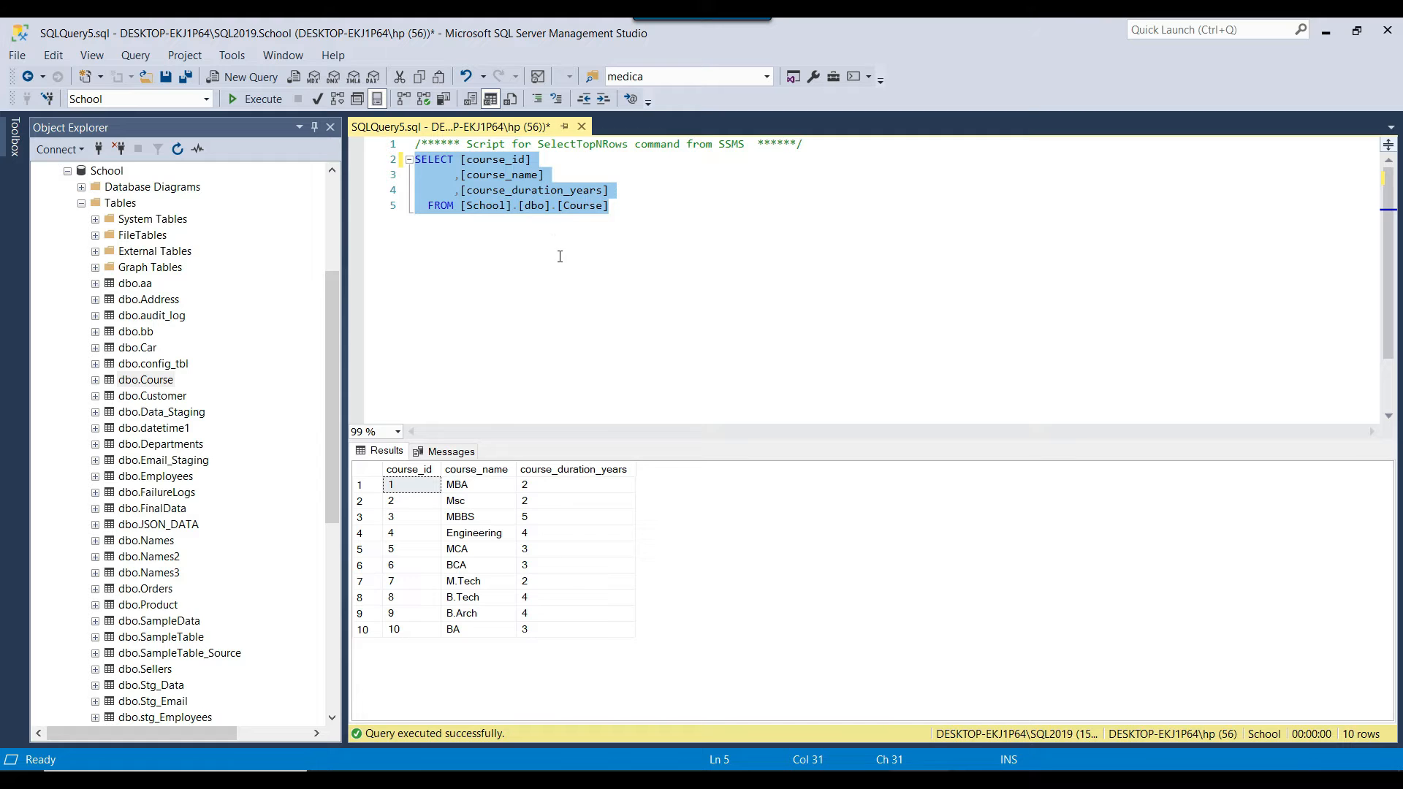
Return to Visual Studio, paste the Course SELECT query as the OLE DB Source's SQL command text and confirm the editor
key("alt+Tab")
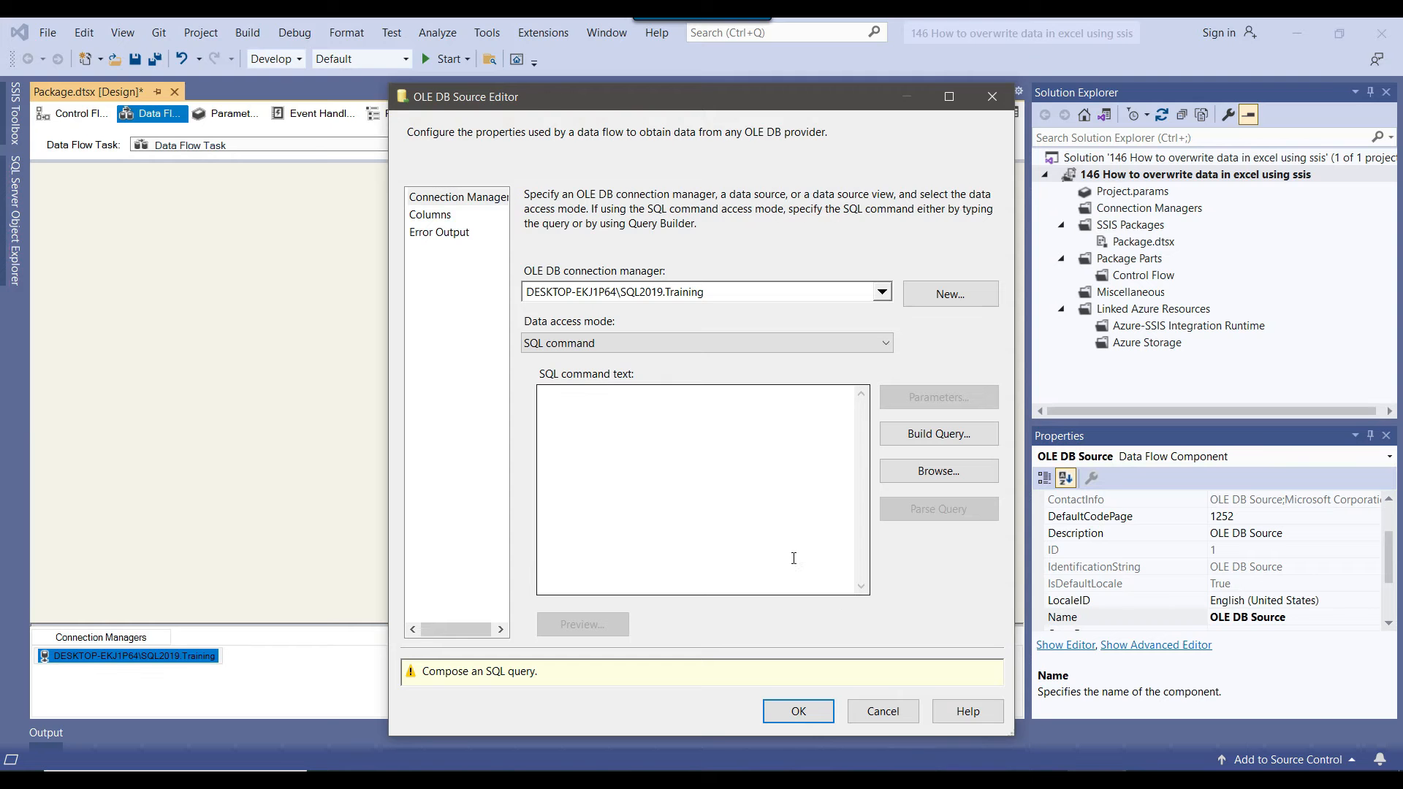
left_click(700, 474)
key("ctrl+v")
left_click(790, 675)
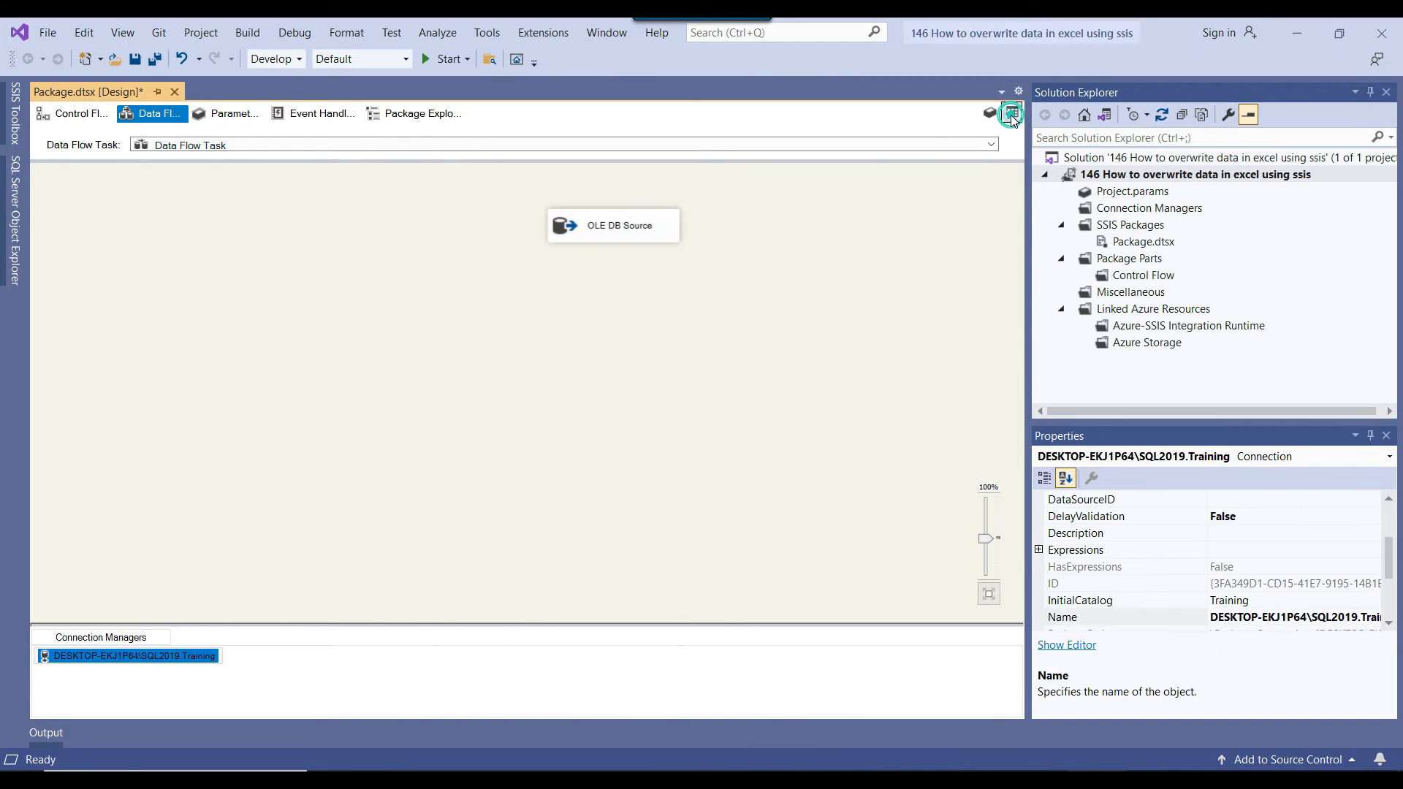
Add an Excel Destination below the OLE DB Source and connect the source's output to it
left_click(1011, 115)
left_click_drag(86, 468, 561, 384)
left_click(613, 219)
left_click_drag(623, 257, 597, 400)
Open the Excel Destination's editor, start a new Excel connection and browse for its file
right_click(598, 400)
left_click(658, 409)
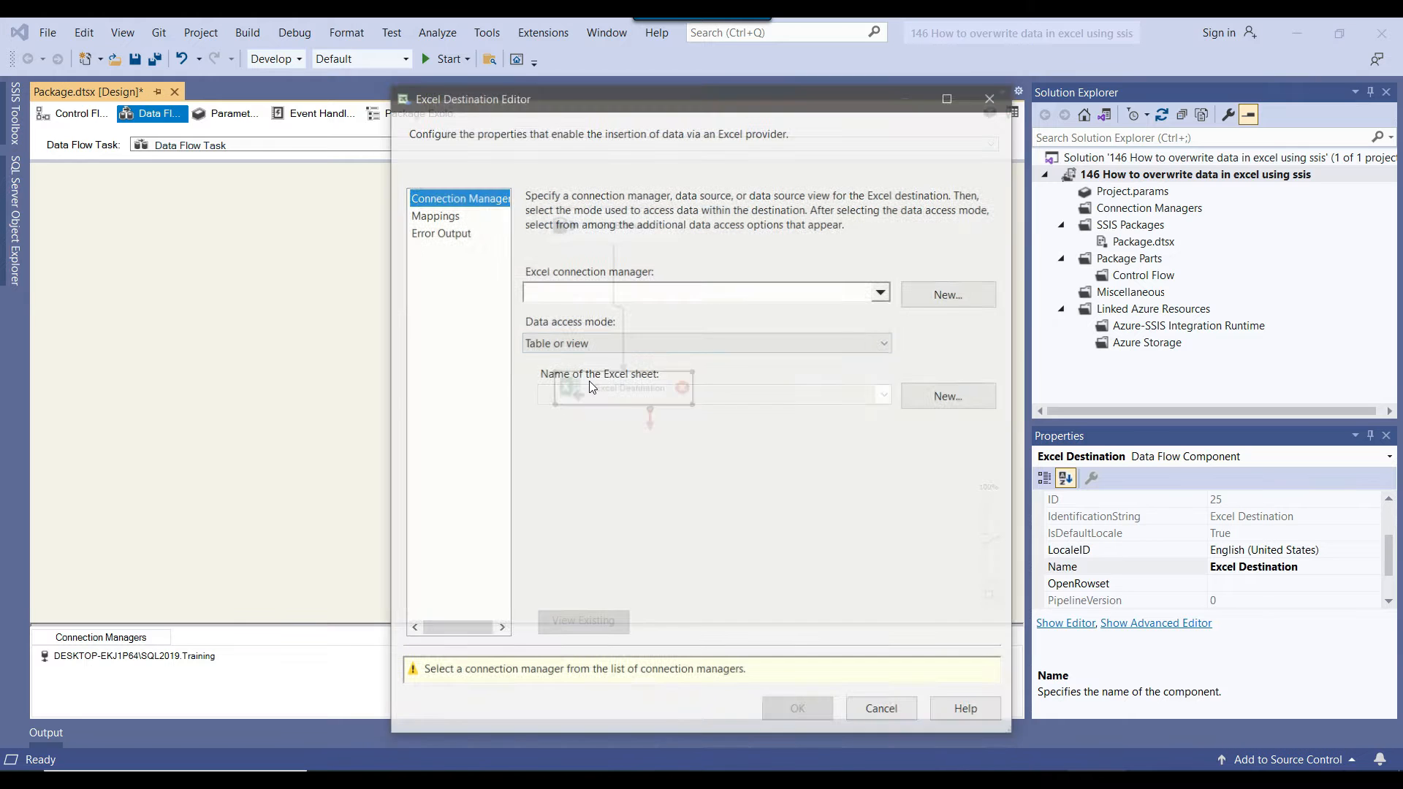
left_click(952, 295)
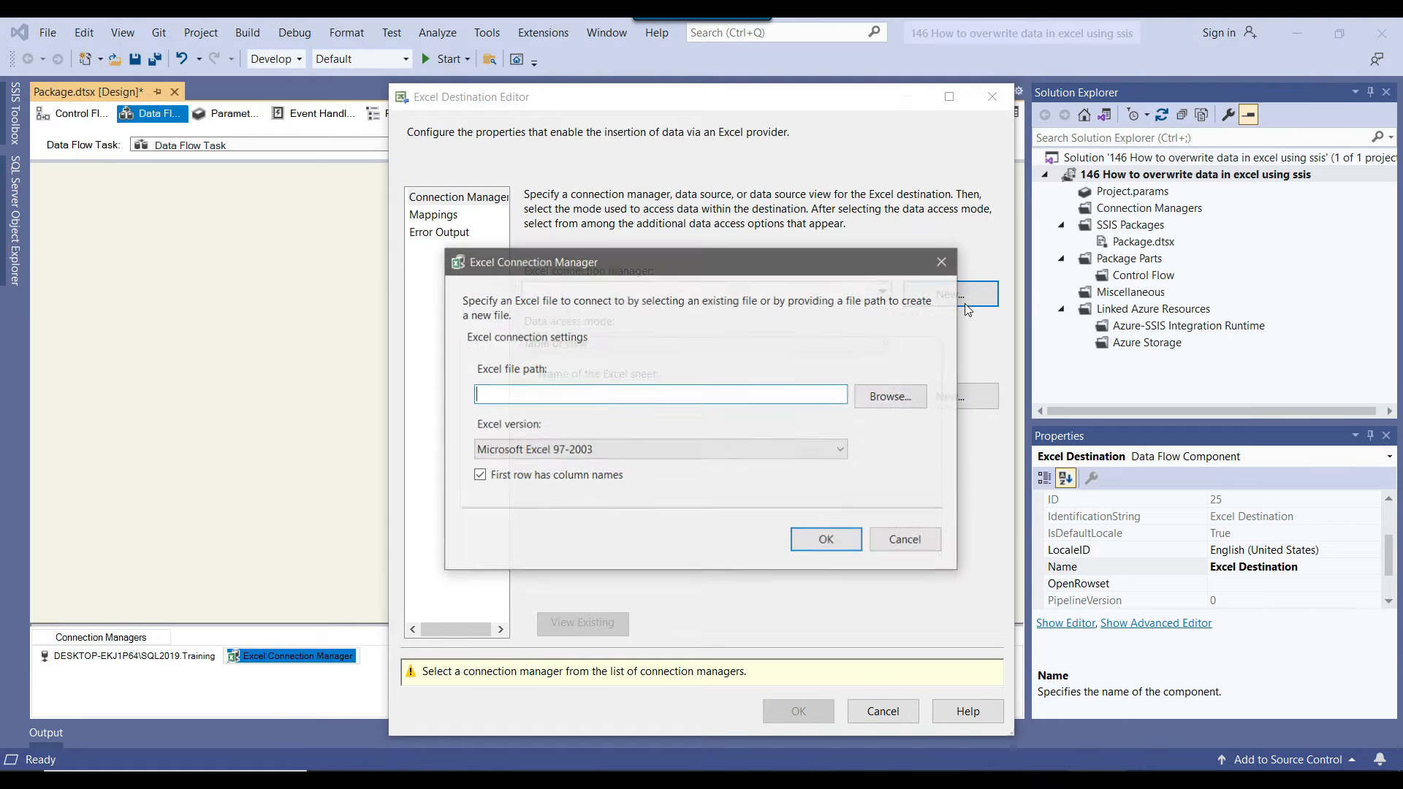
left_click(893, 398)
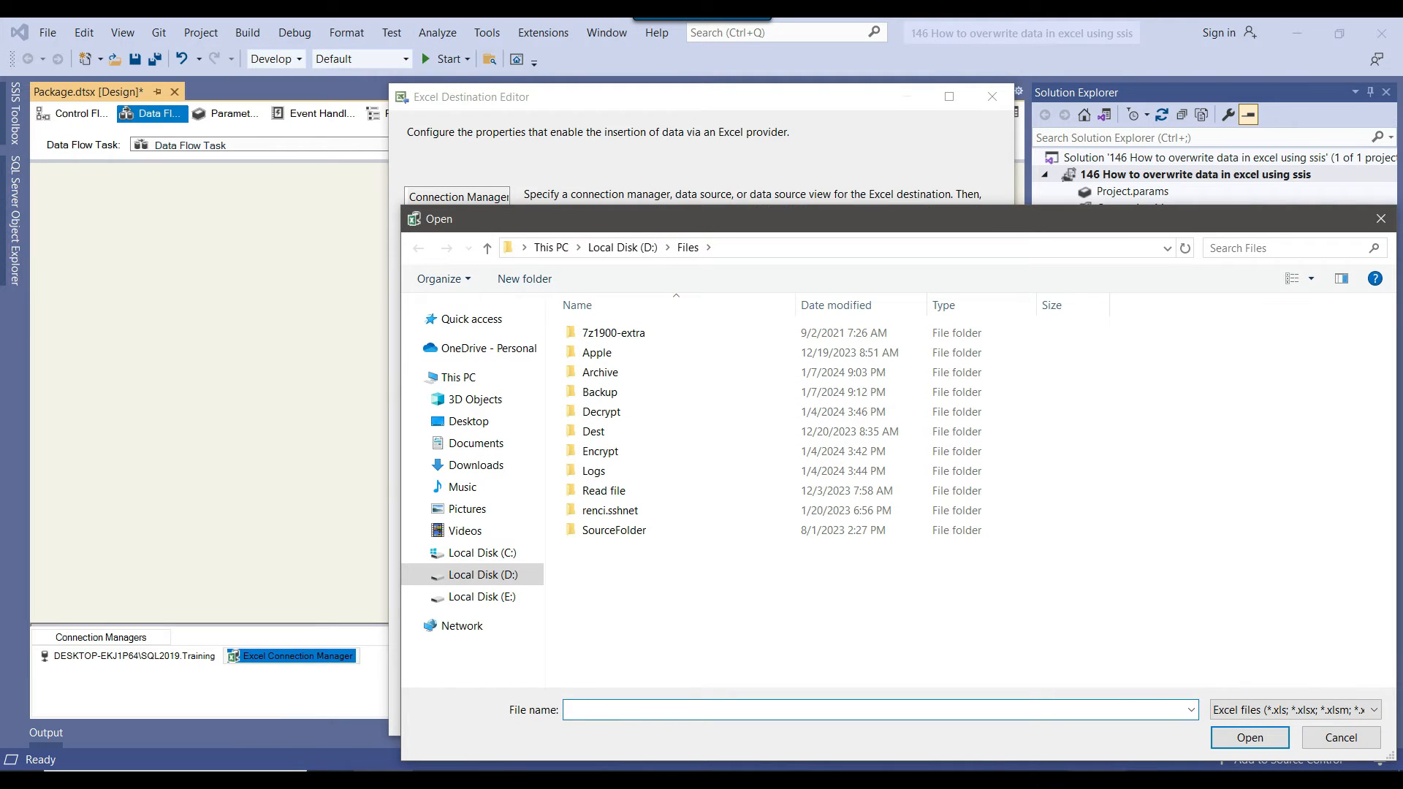
Check the contents of the D:\Files folder in File Explorer and return to the Excel file selection
left_click(919, 780)
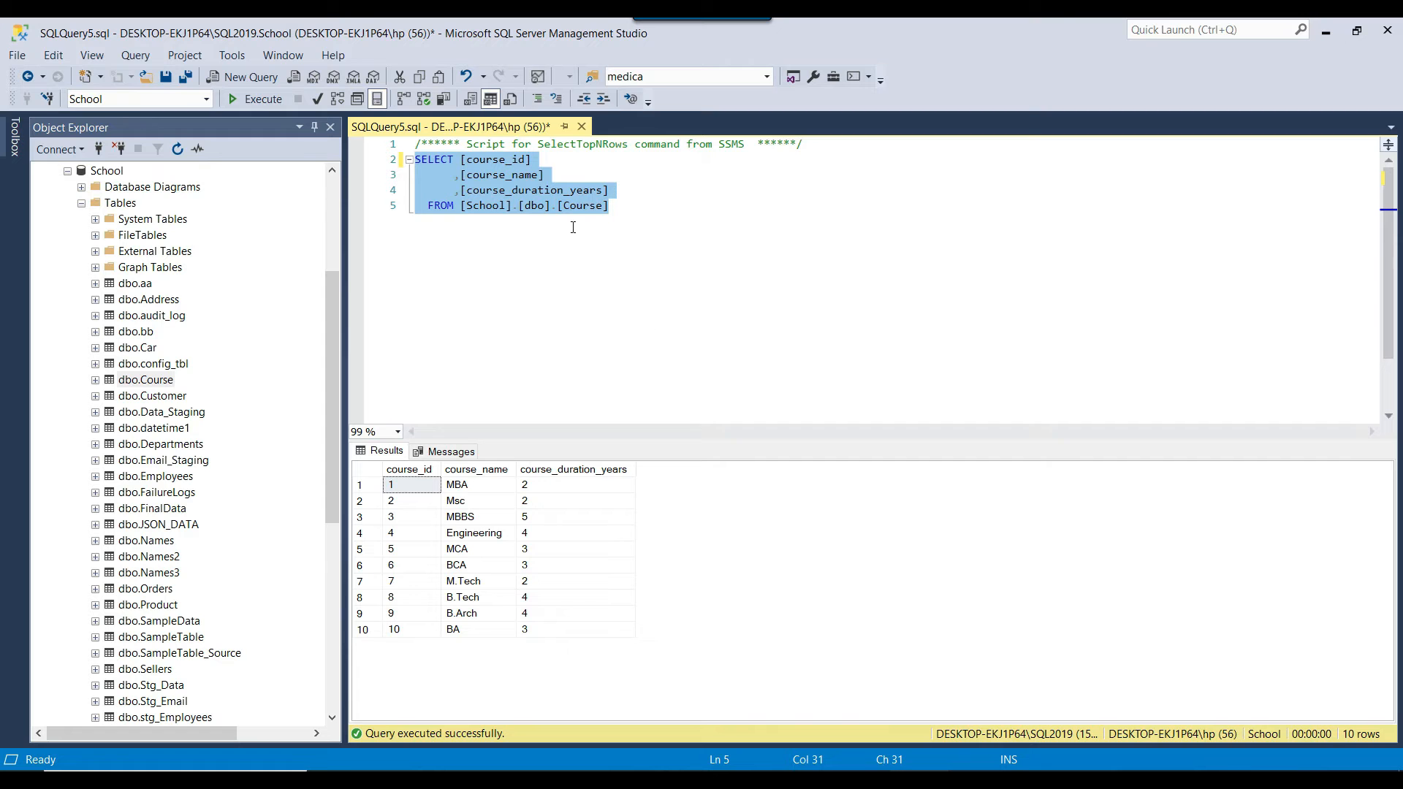
left_click(384, 780)
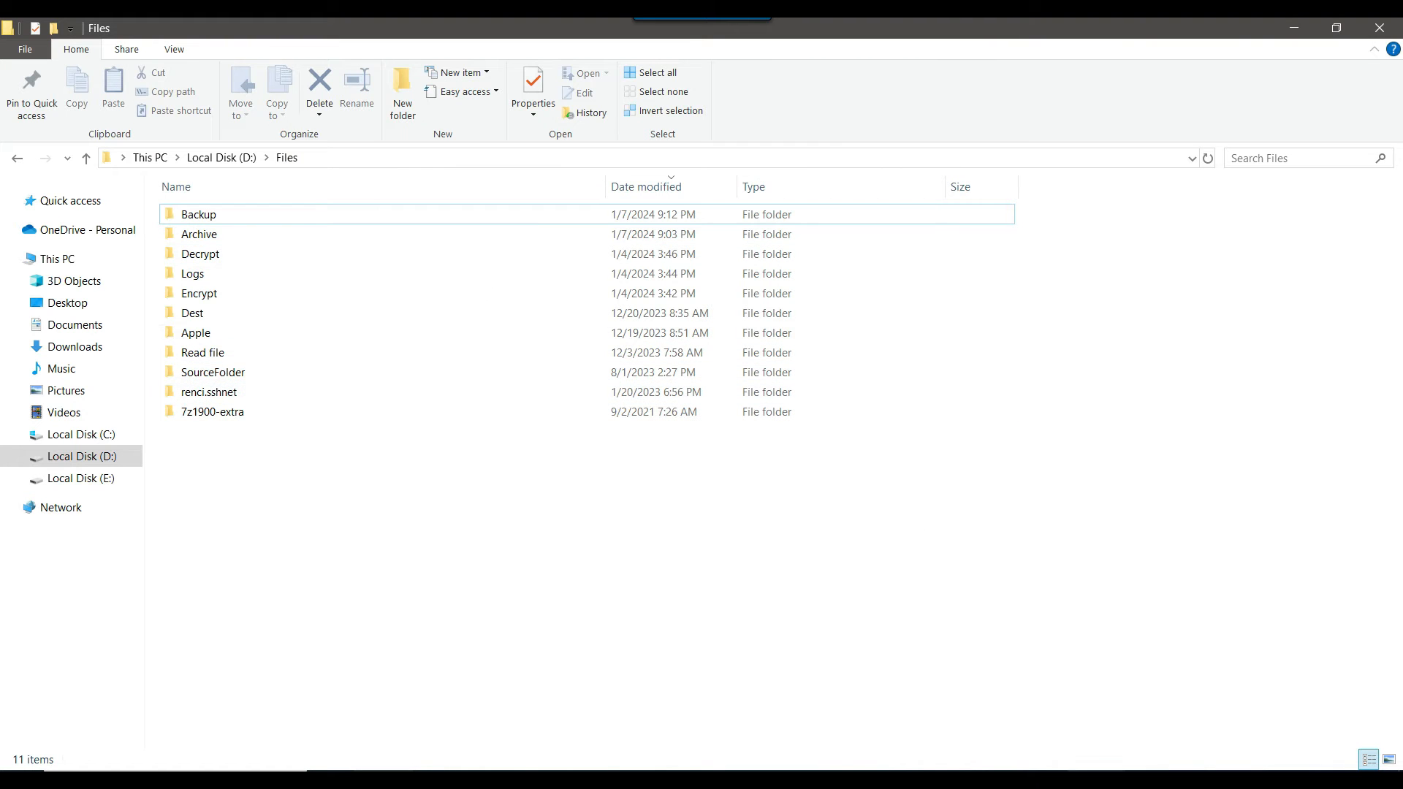
left_click(712, 780)
Point the Excel connection to Course.xlsx in D:\Files and confirm the connection
left_click(658, 705)
type("Course.xlsx")
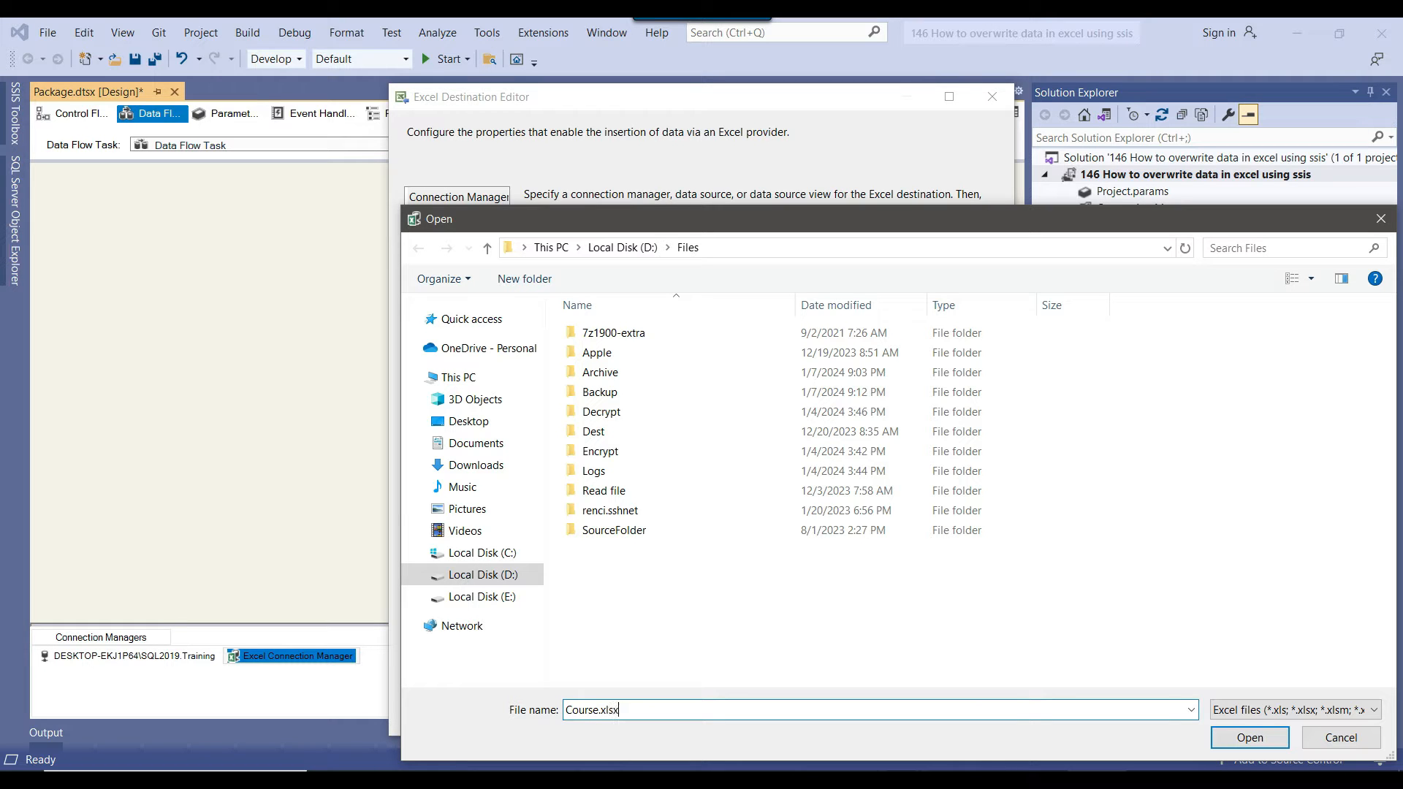
left_click(1251, 738)
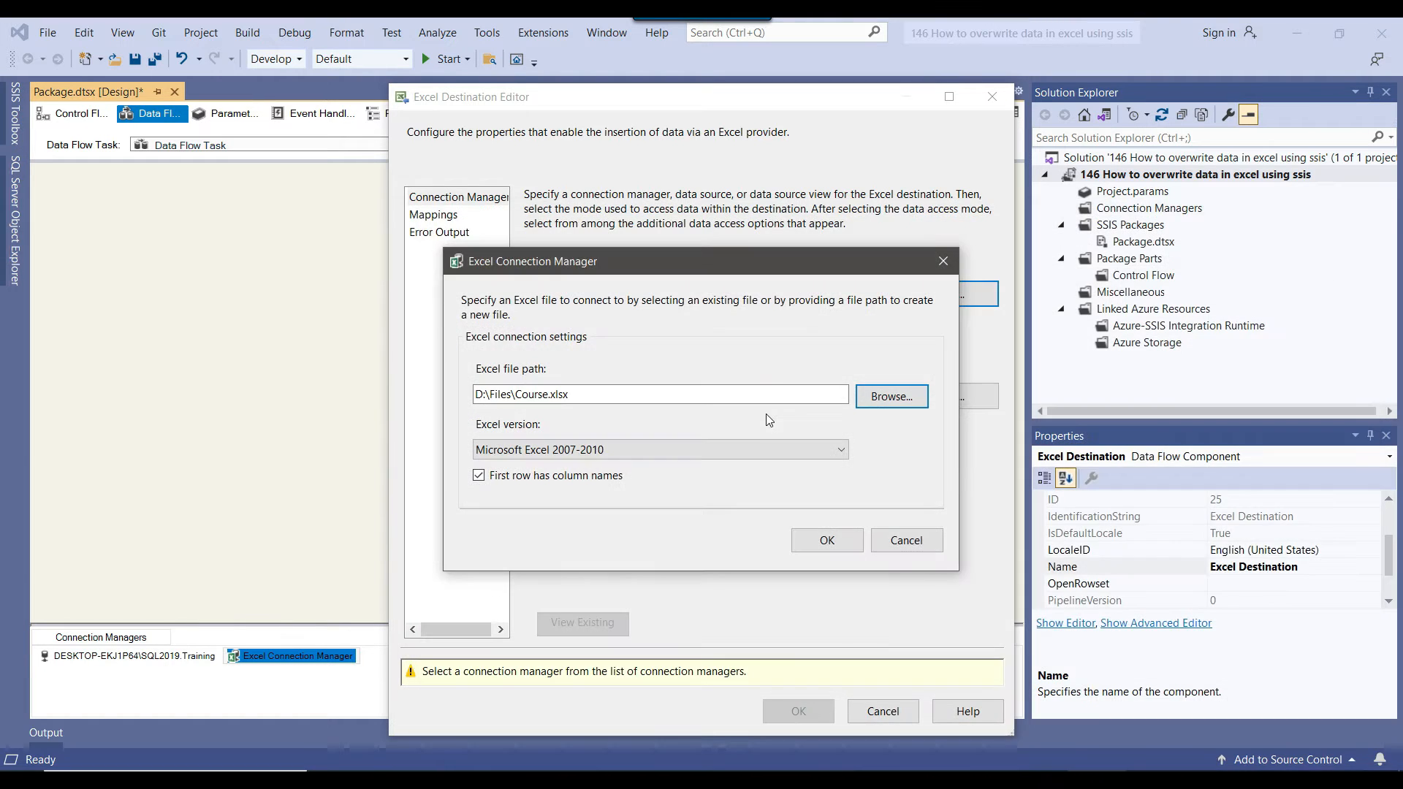
left_click(826, 541)
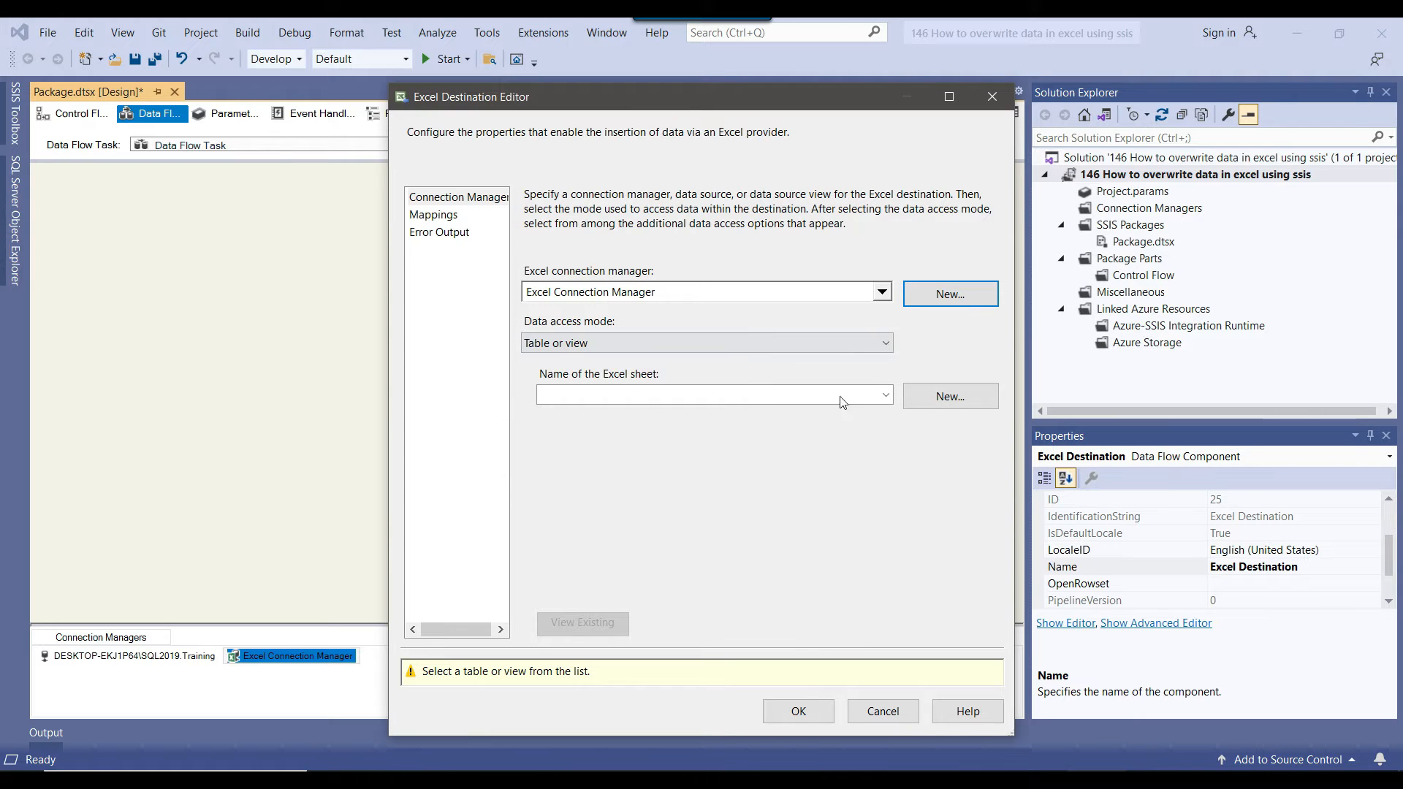
Create a new table for the Excel Destination, naming it Sheet1 in the CREATE TABLE statement
left_click(950, 395)
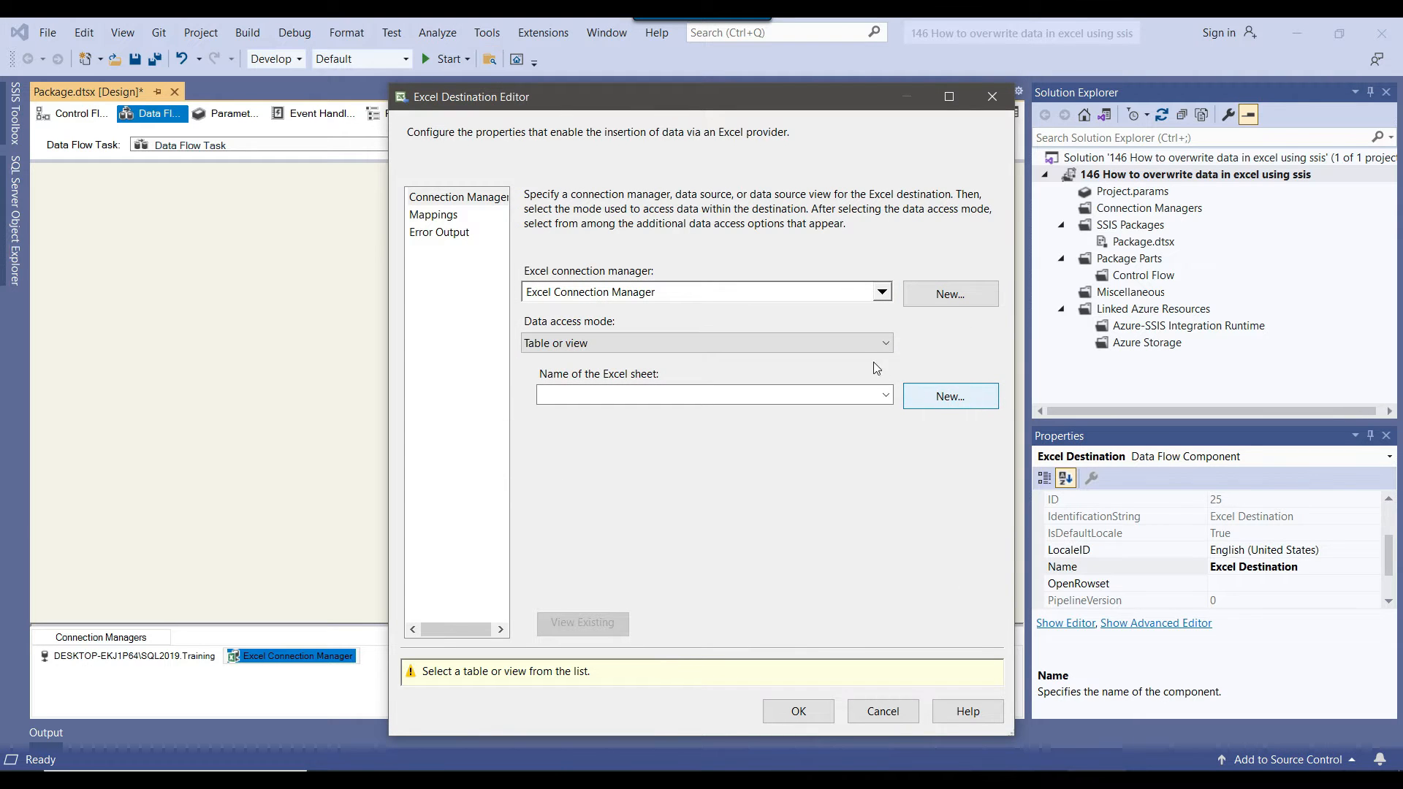
key("Return")
left_click(725, 403)
left_click_drag(601, 270, 684, 267)
type("Sheet")
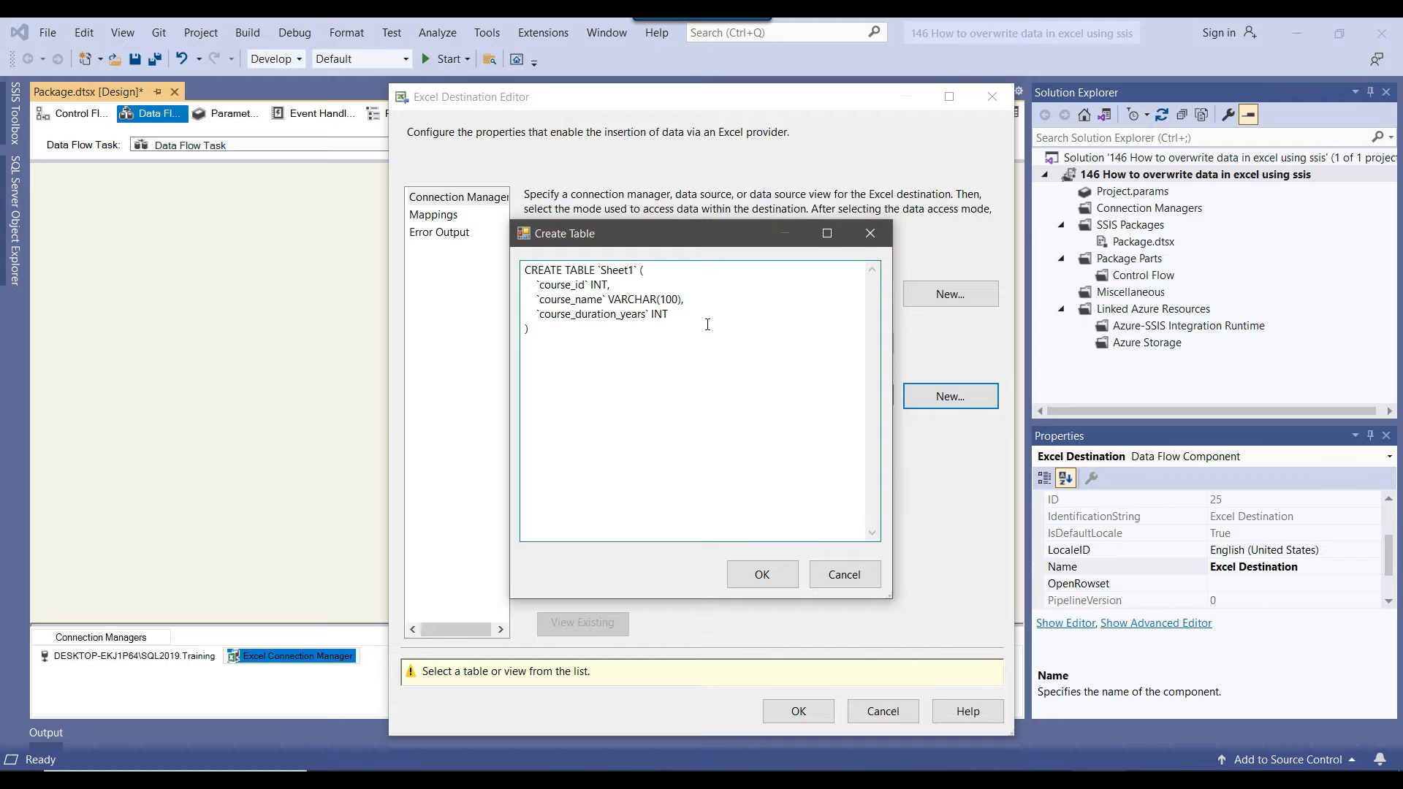
left_click(760, 573)
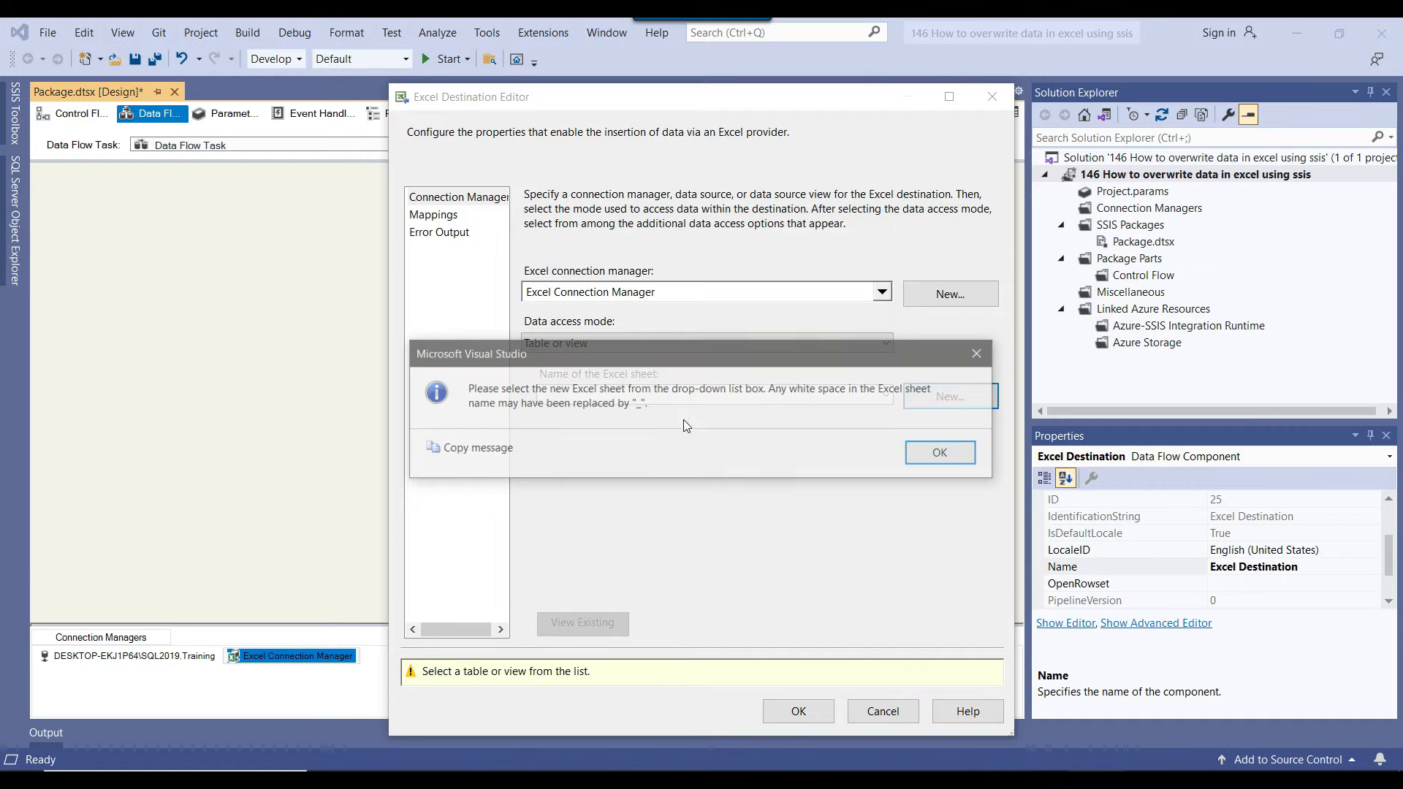
left_click(944, 453)
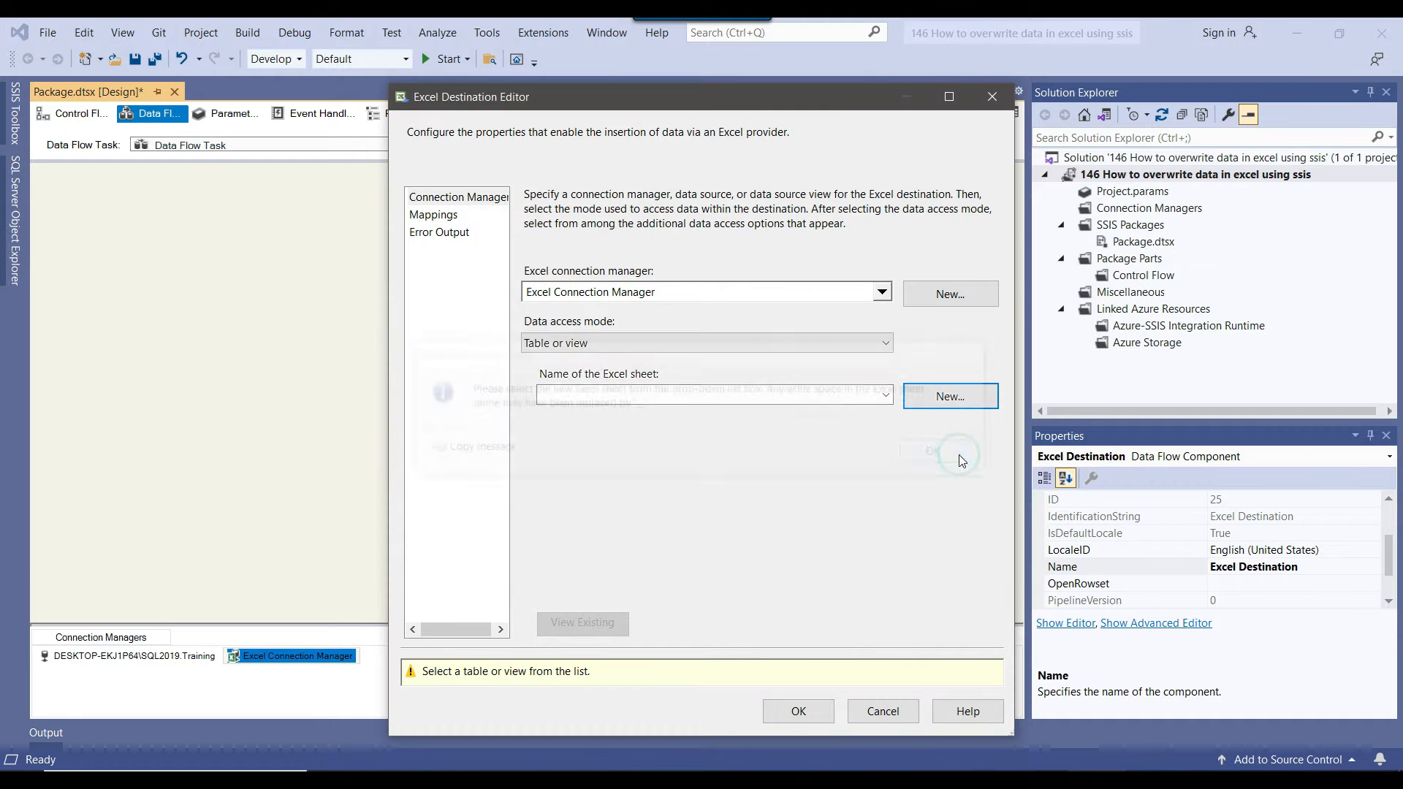
Select Sheet1 as the destination sheet, map the input columns to its columns and confirm the Excel Destination
left_click(734, 395)
left_click(601, 415)
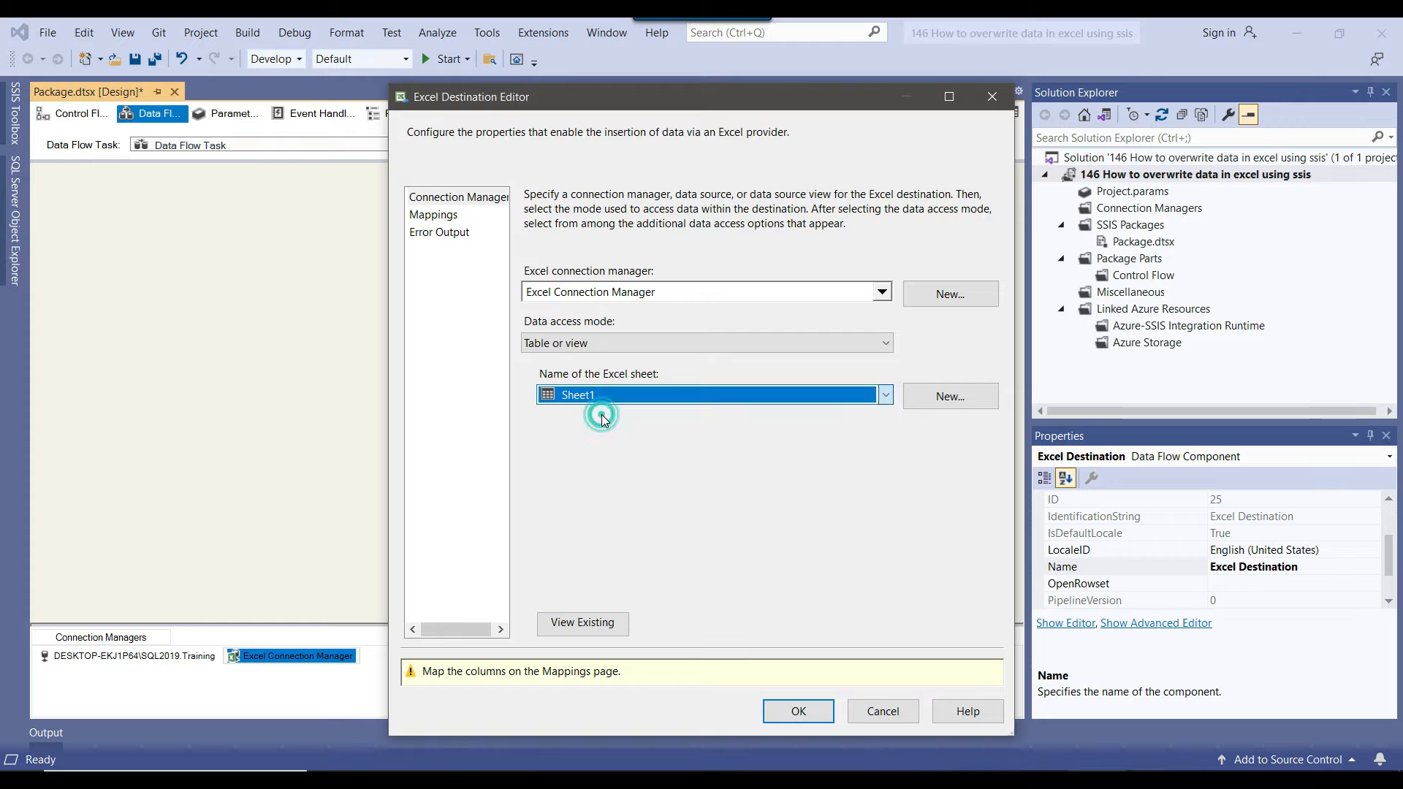
left_click(433, 215)
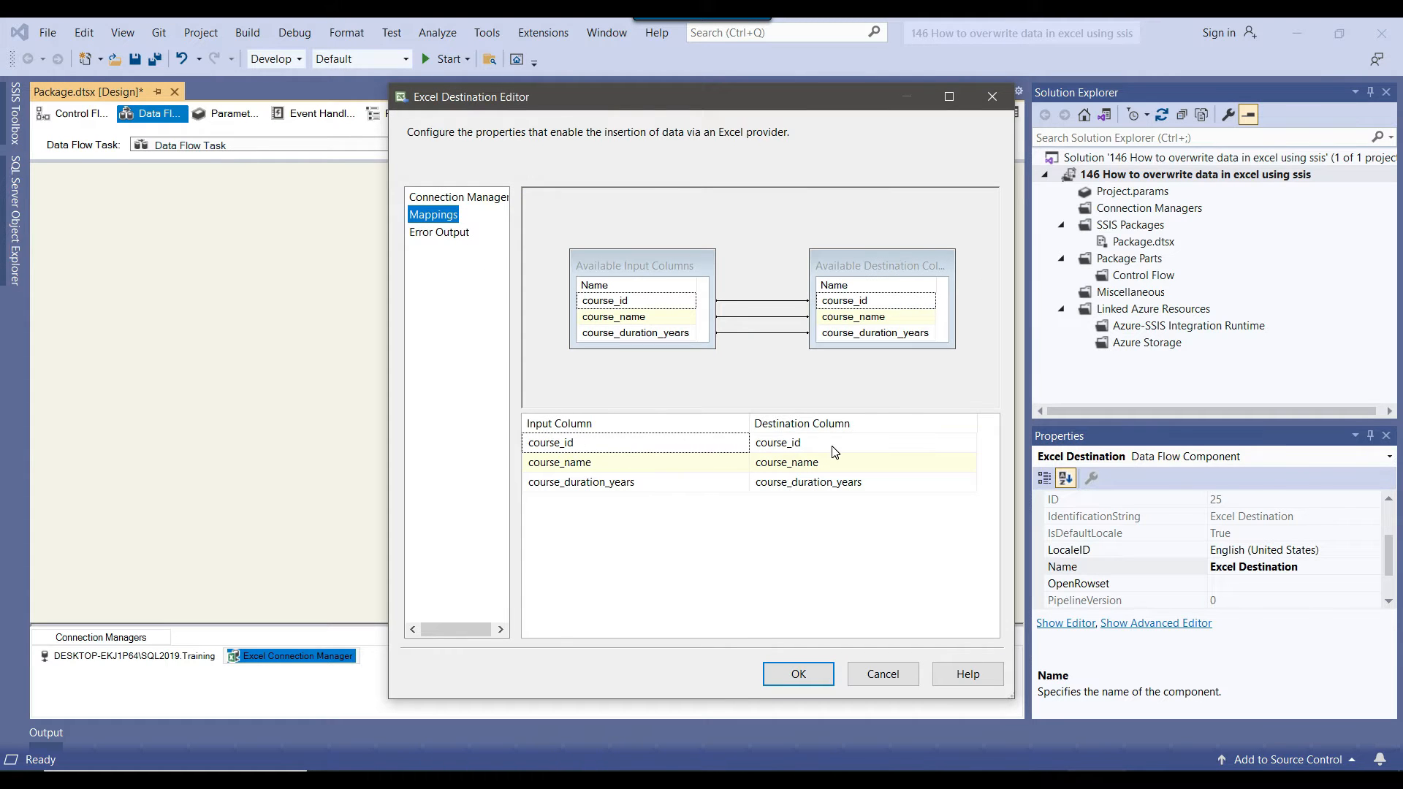
left_click(796, 668)
left_click(848, 383)
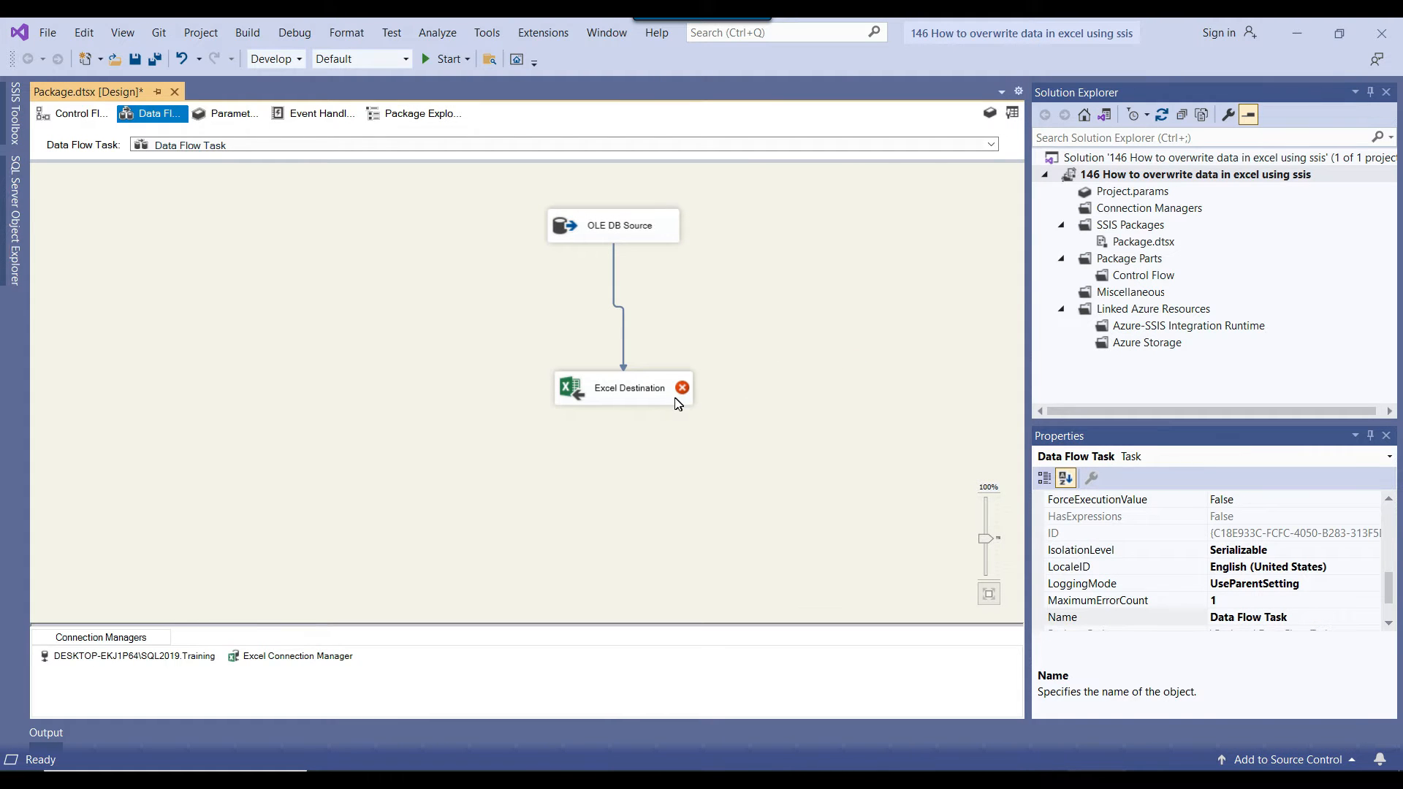
Check the Excel Destination's error, then examine the dbo.Course column data types in SQL Server Management Studio
mouse_move(671, 397)
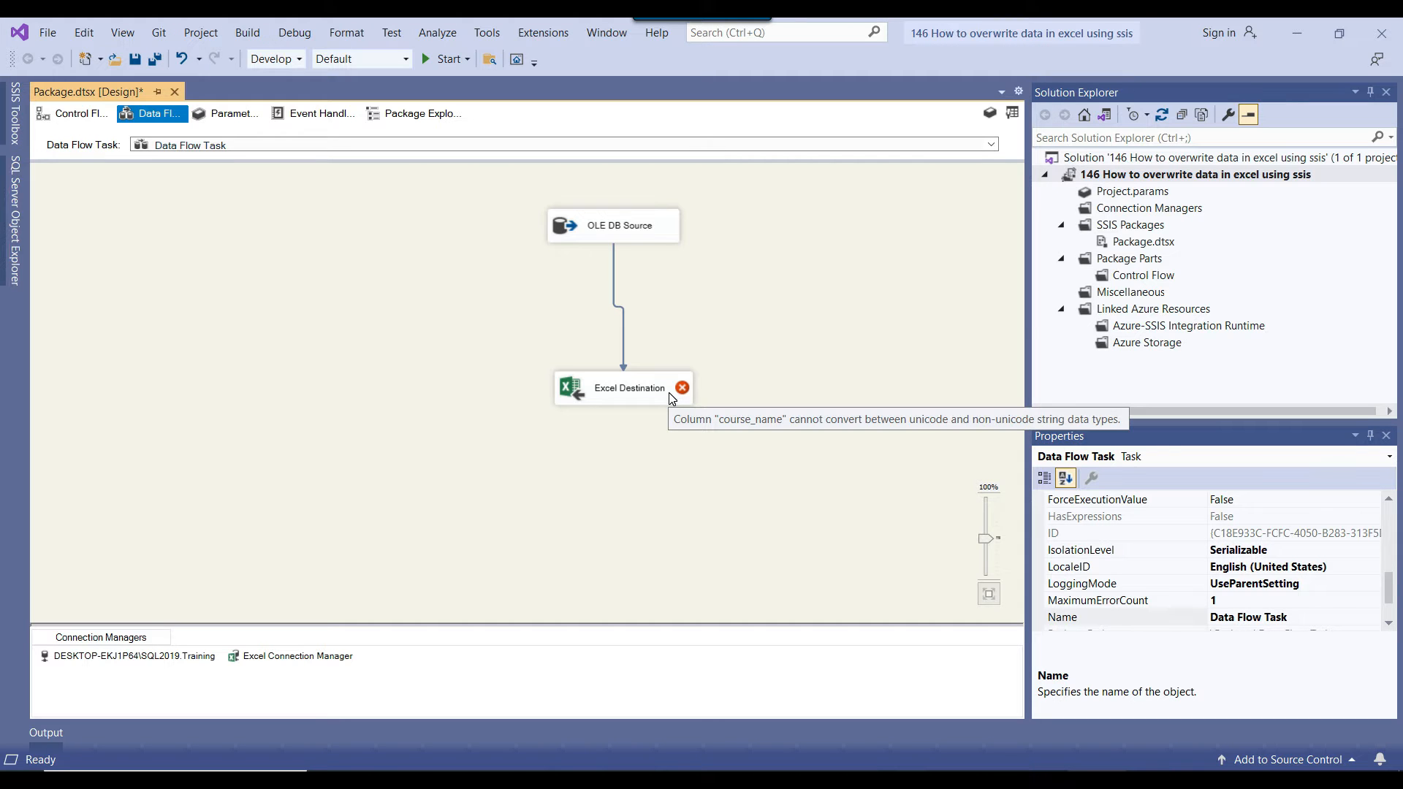
left_click(918, 780)
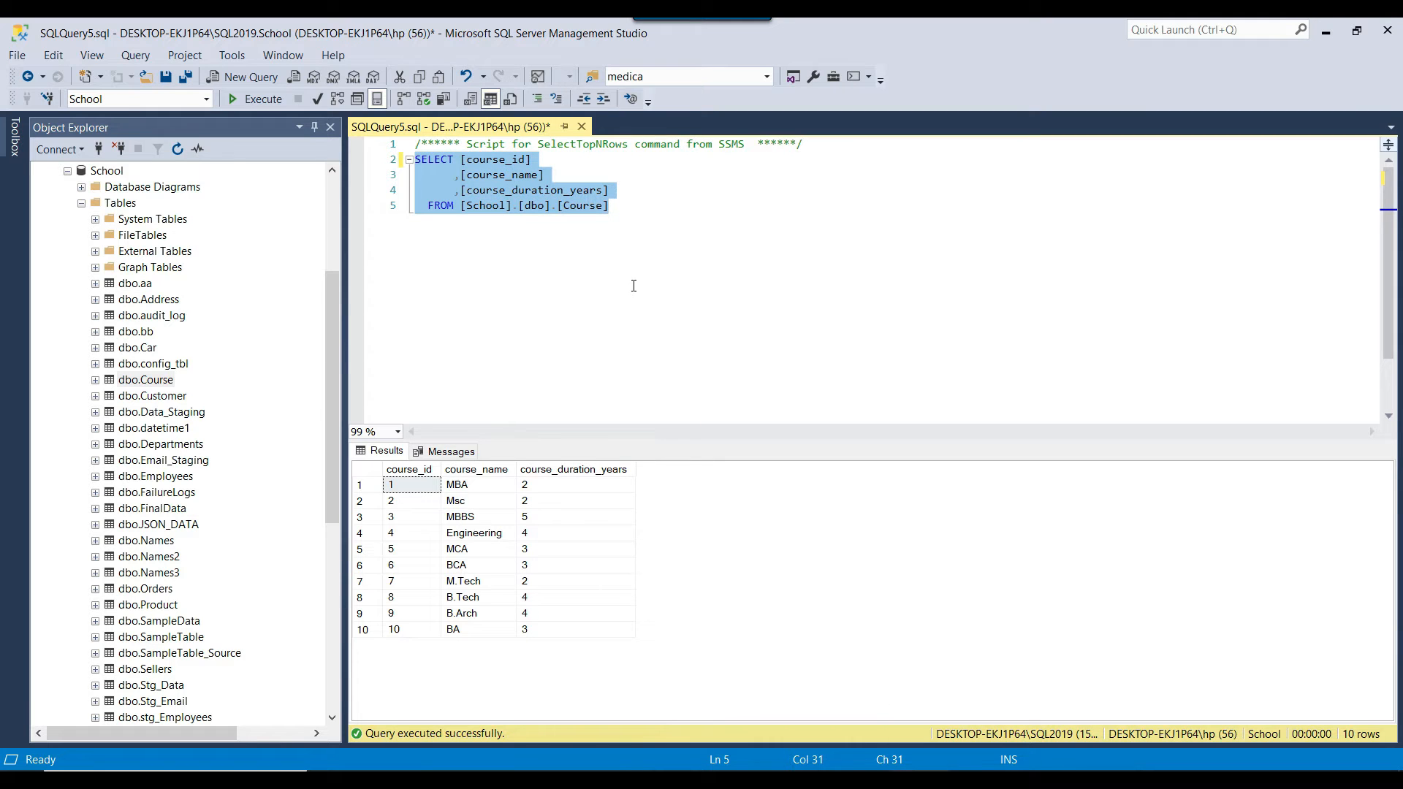
double_click(113, 380)
left_click(109, 397)
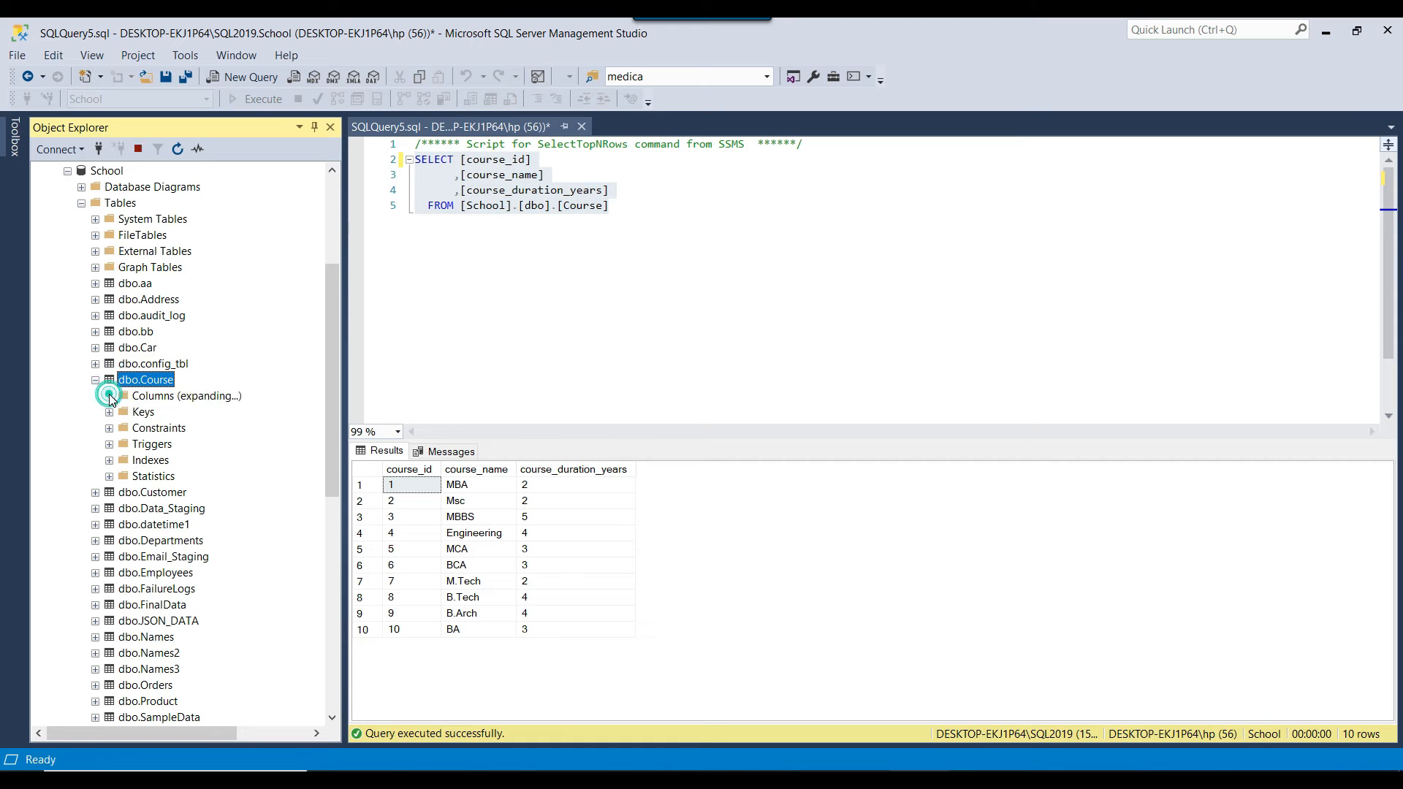
left_click(183, 431)
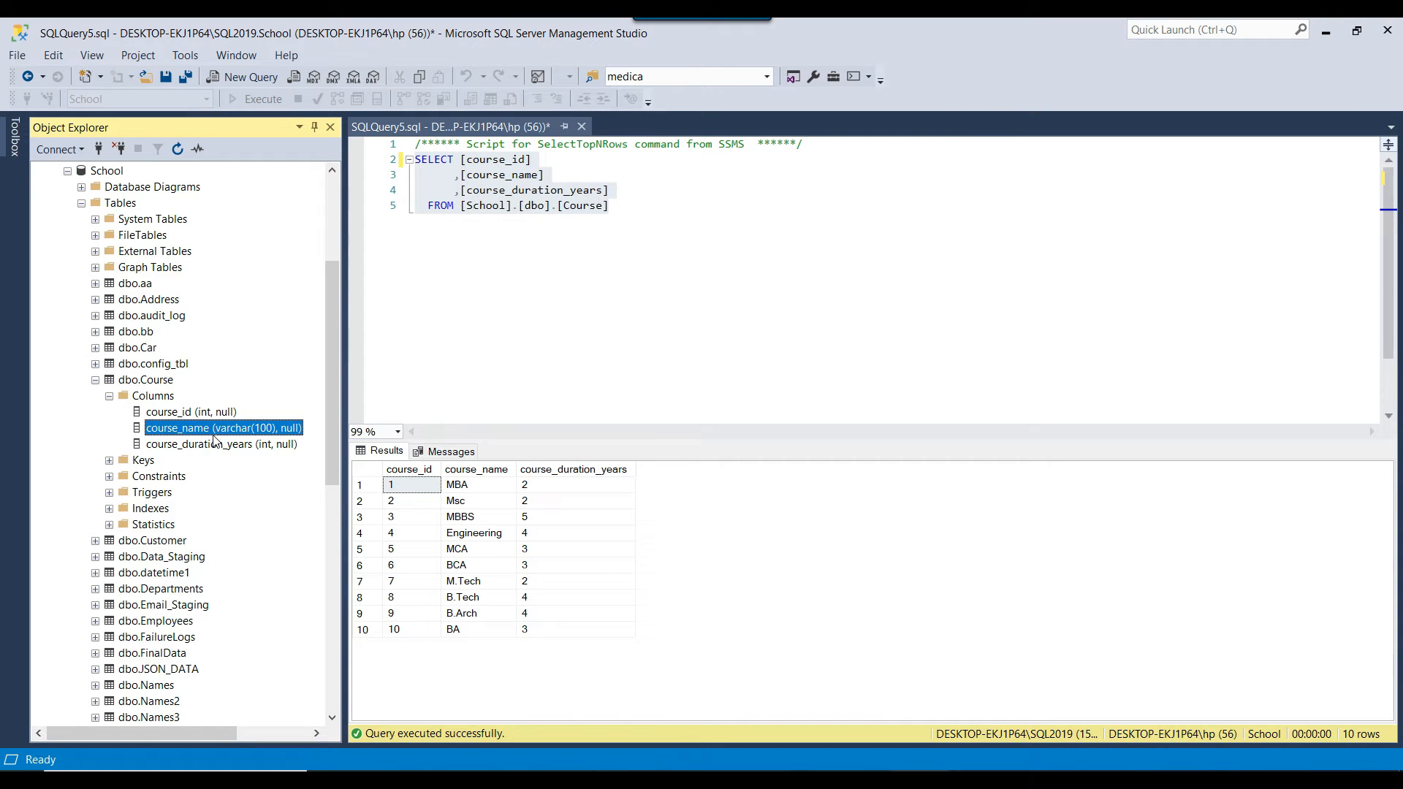
left_click(195, 414)
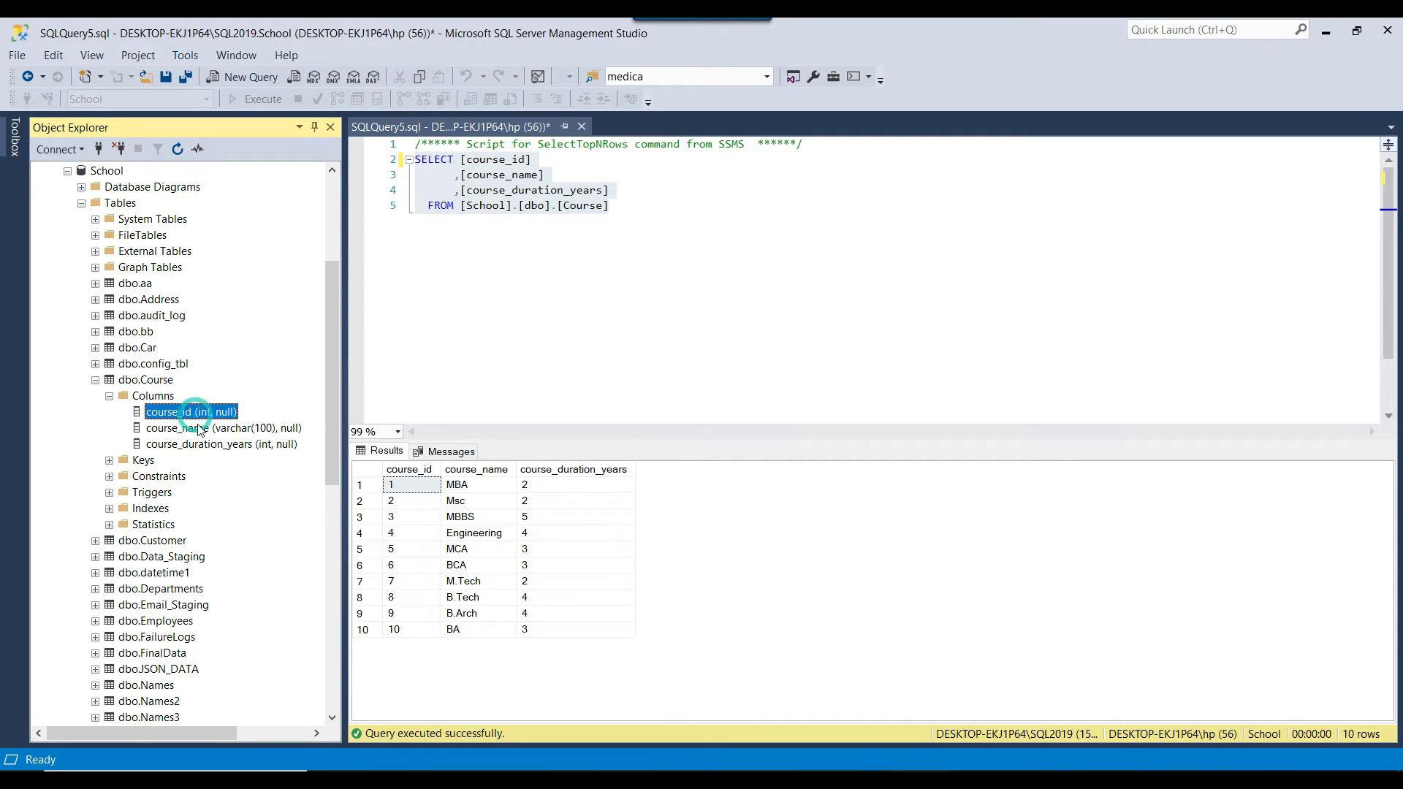
Check the course_duration_years and course_name data types, then switch to Visual Studio and remove the path between the OLE DB Source and Excel Destination
left_click(202, 447)
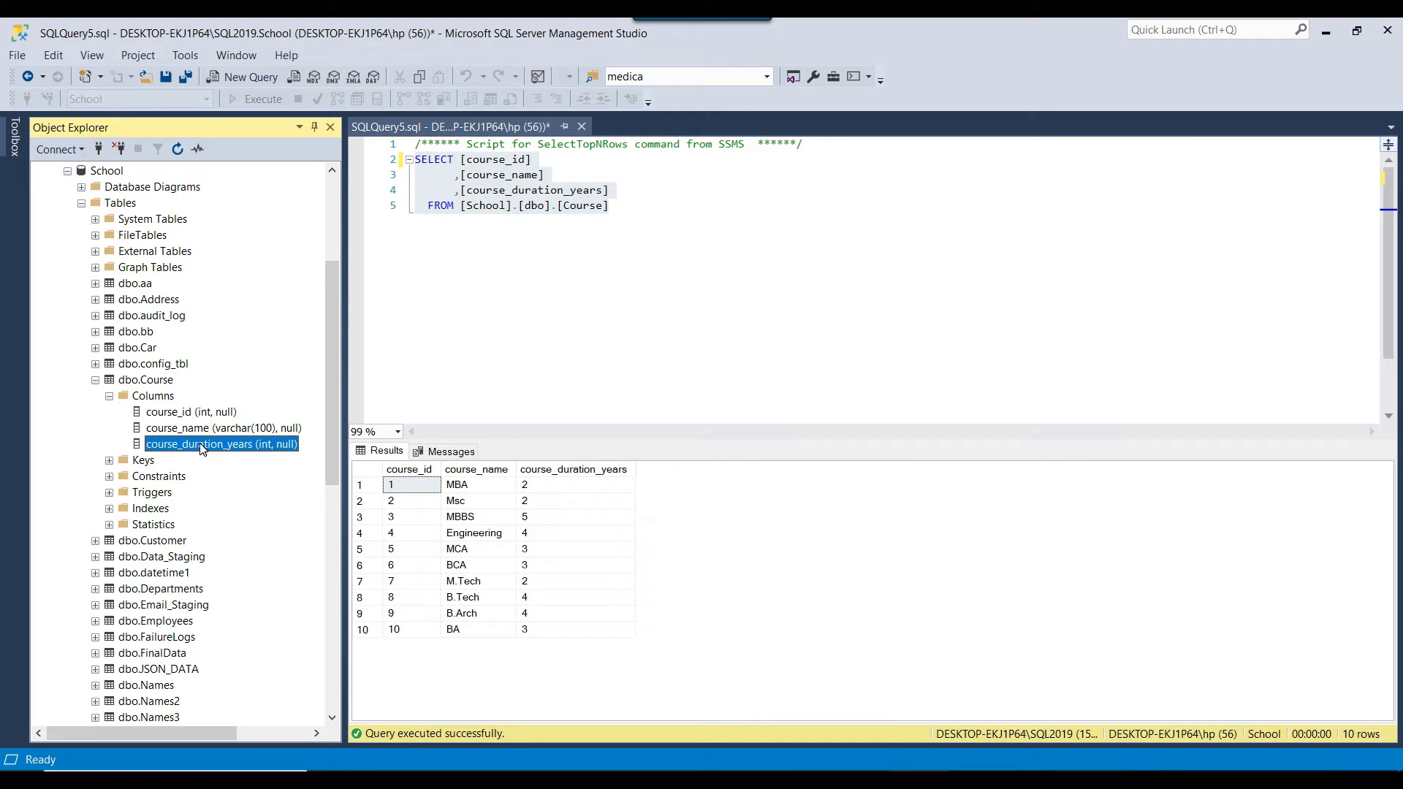
left_click(215, 428)
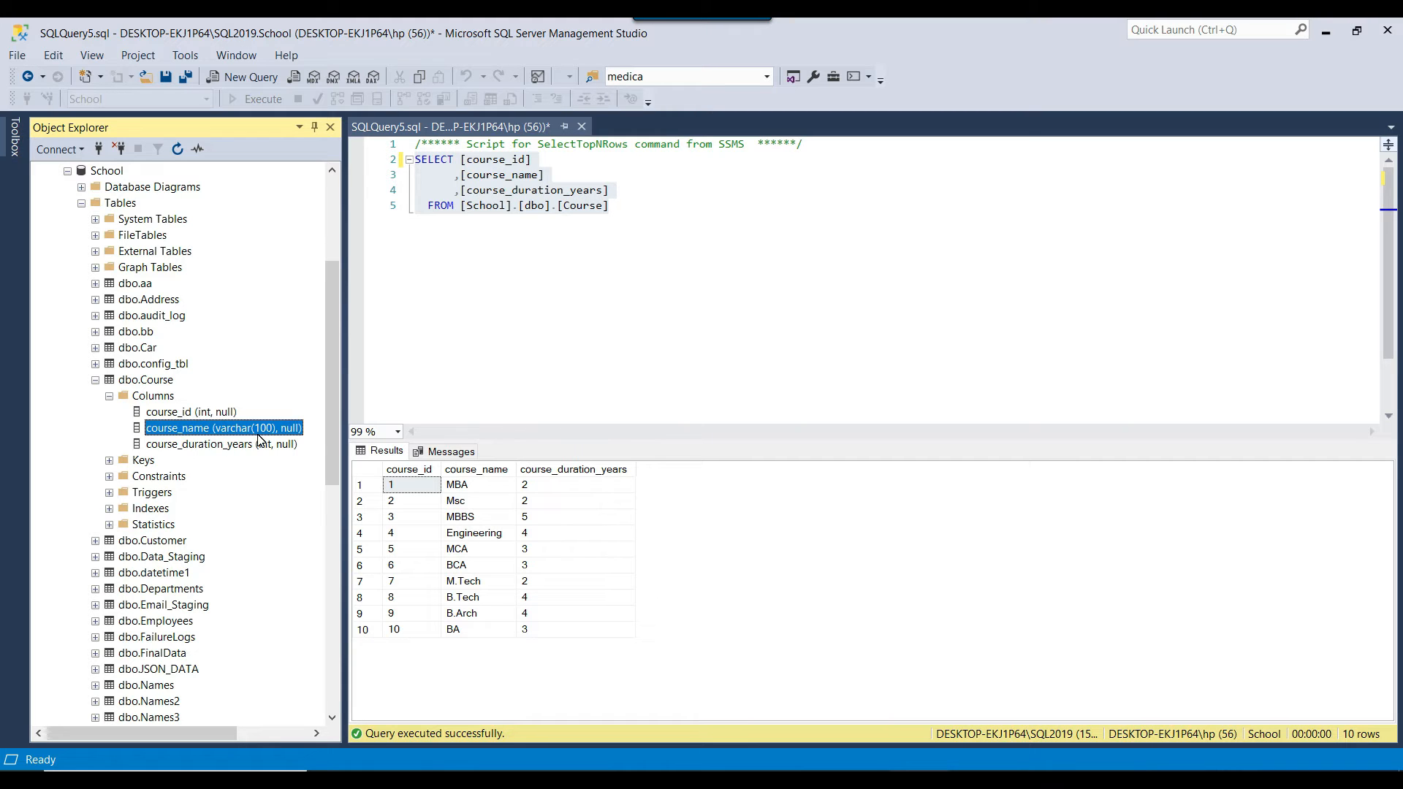
left_click(1084, 779)
left_click(623, 368)
key("Delete")
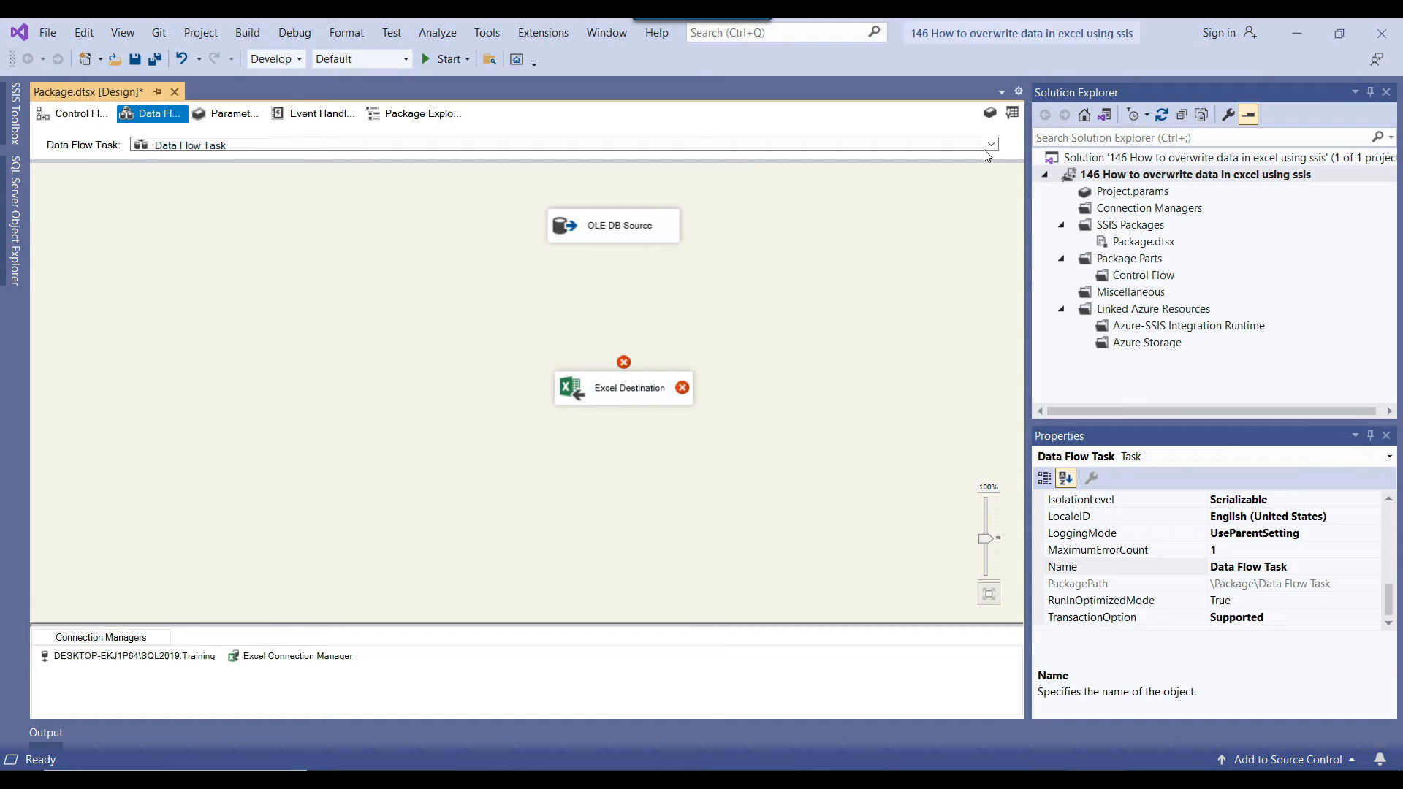
Add a Data Conversion transformation to the data flow and connect the OLE DB Source output to it
left_click(15, 114)
scroll(121, 347, "up", 12)
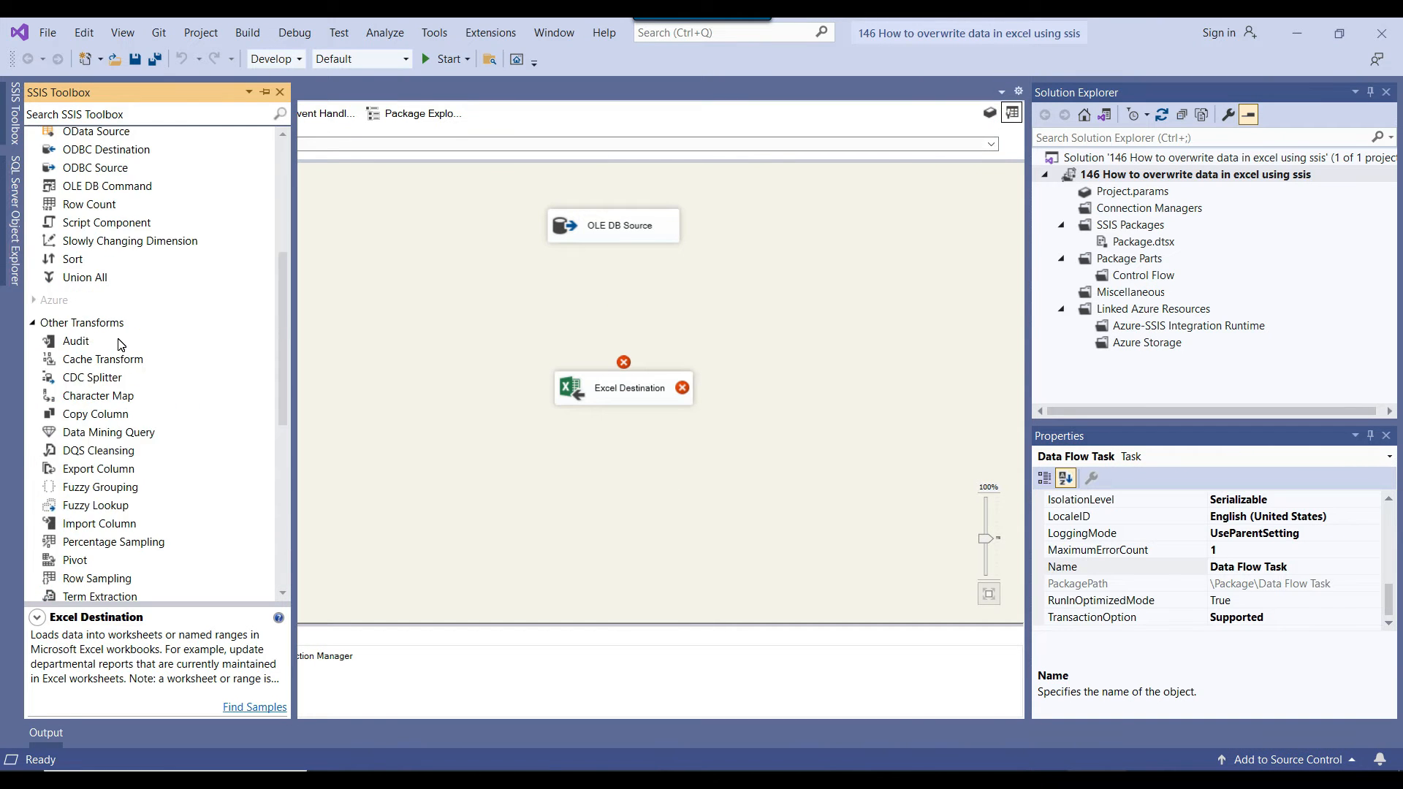
left_click_drag(103, 269, 517, 312)
left_click(585, 226)
left_click_drag(614, 261, 501, 324)
Configure the Data Conversion to convert course_name to the Unicode string data type and confirm the editor
right_click(502, 324)
left_click(545, 335)
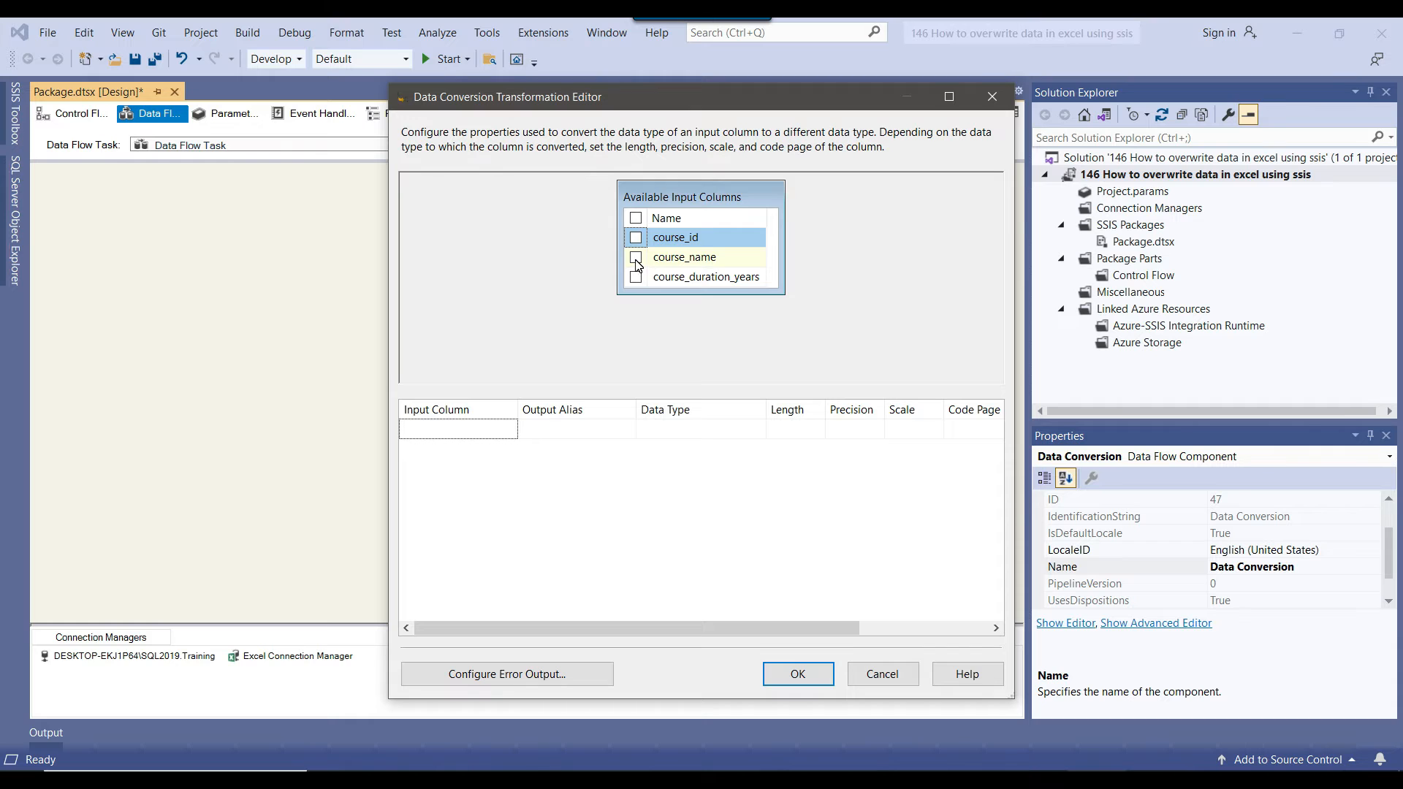
left_click(636, 258)
left_click(732, 431)
left_click(732, 431)
left_click(732, 431)
left_click(732, 431)
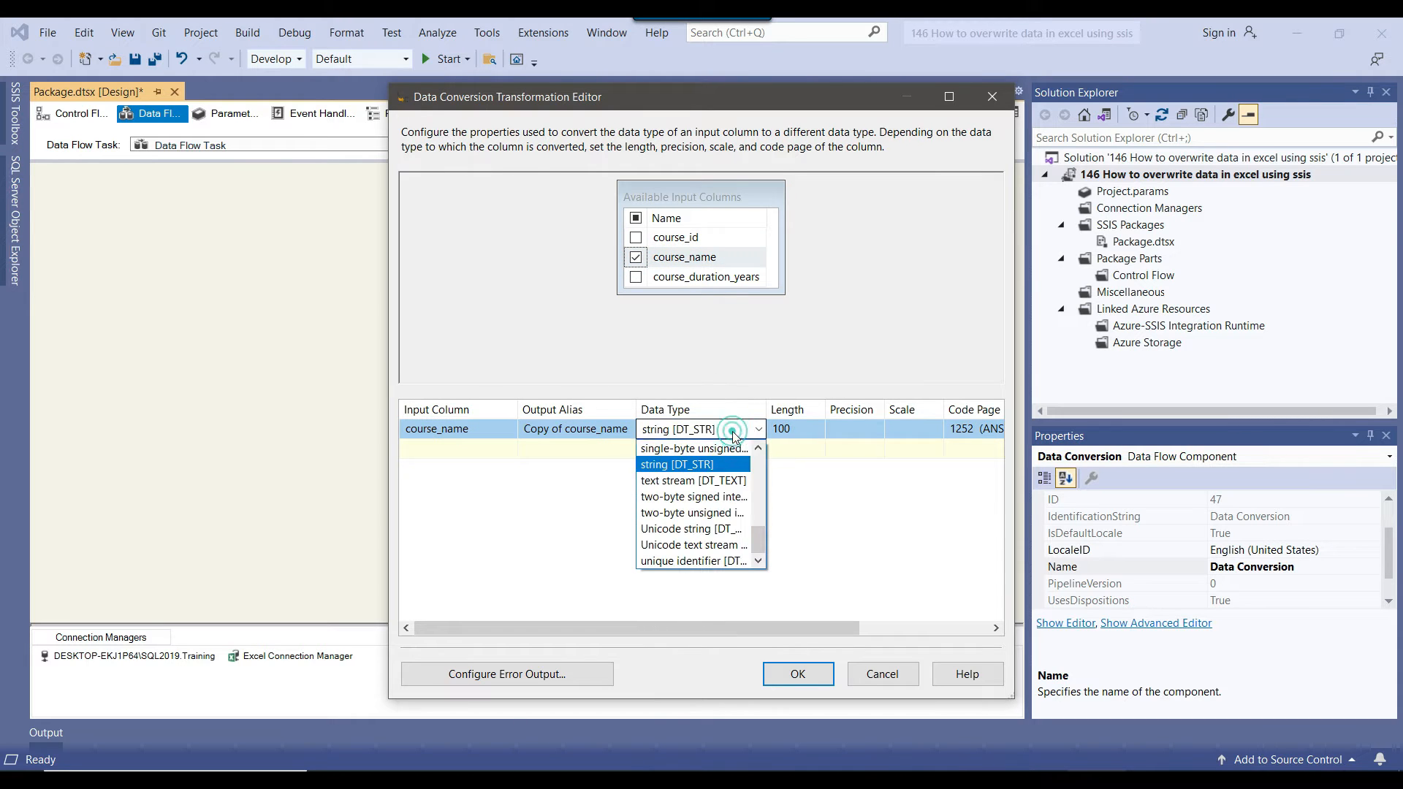
left_click(702, 531)
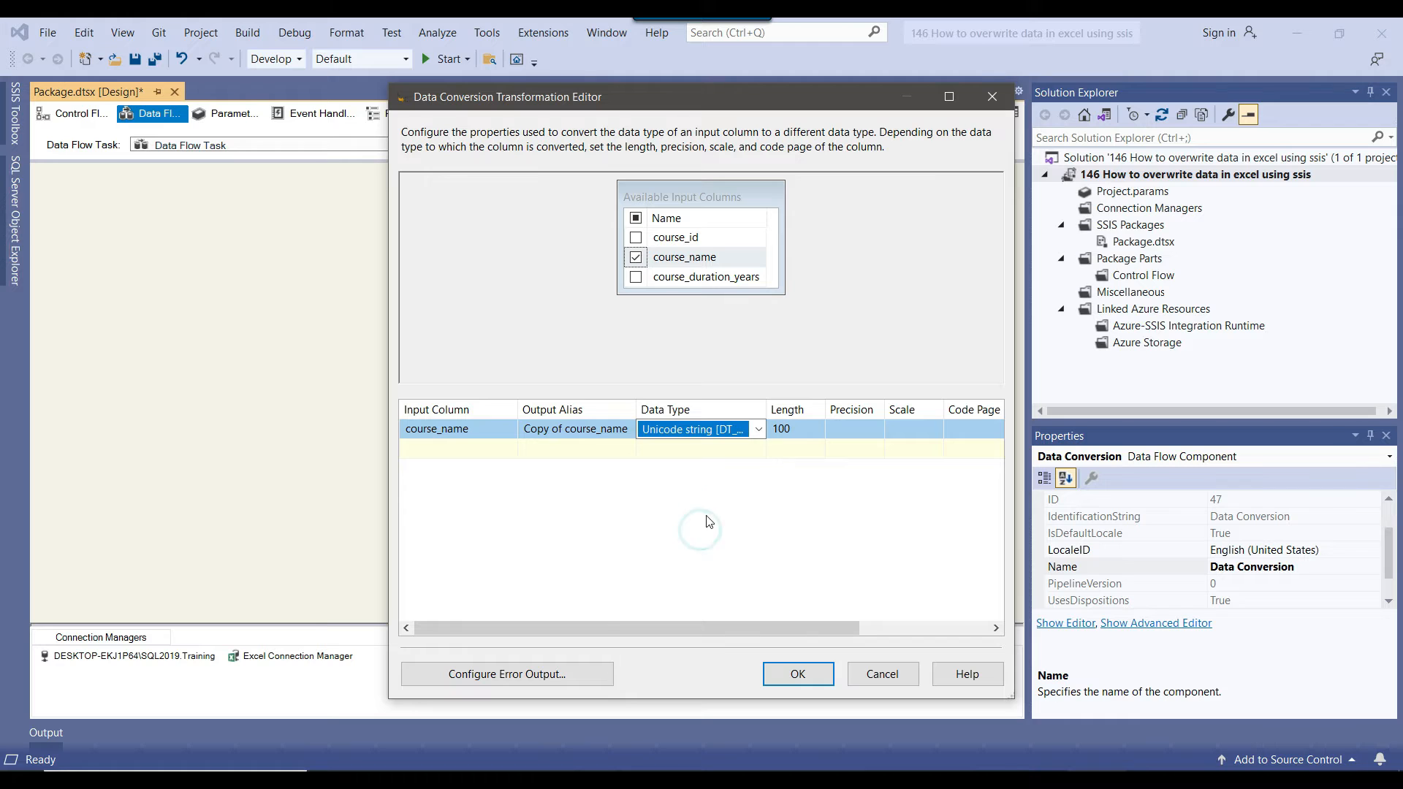
left_click(801, 673)
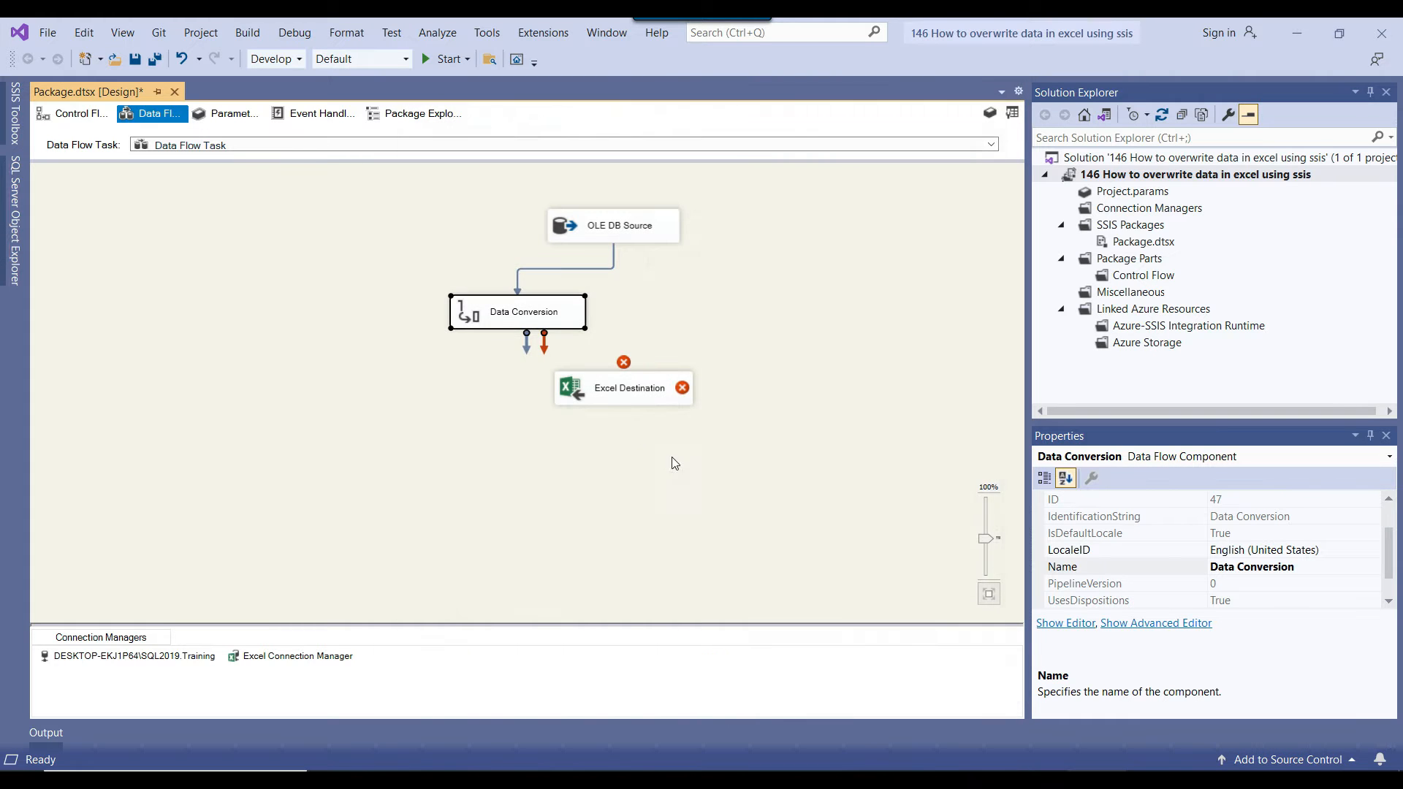
Connect the Data Conversion to the Excel Destination and map Copy of course_name to the course_name destination column
left_click_drag(527, 344, 621, 387)
left_click(617, 390)
right_click(612, 392)
left_click(655, 404)
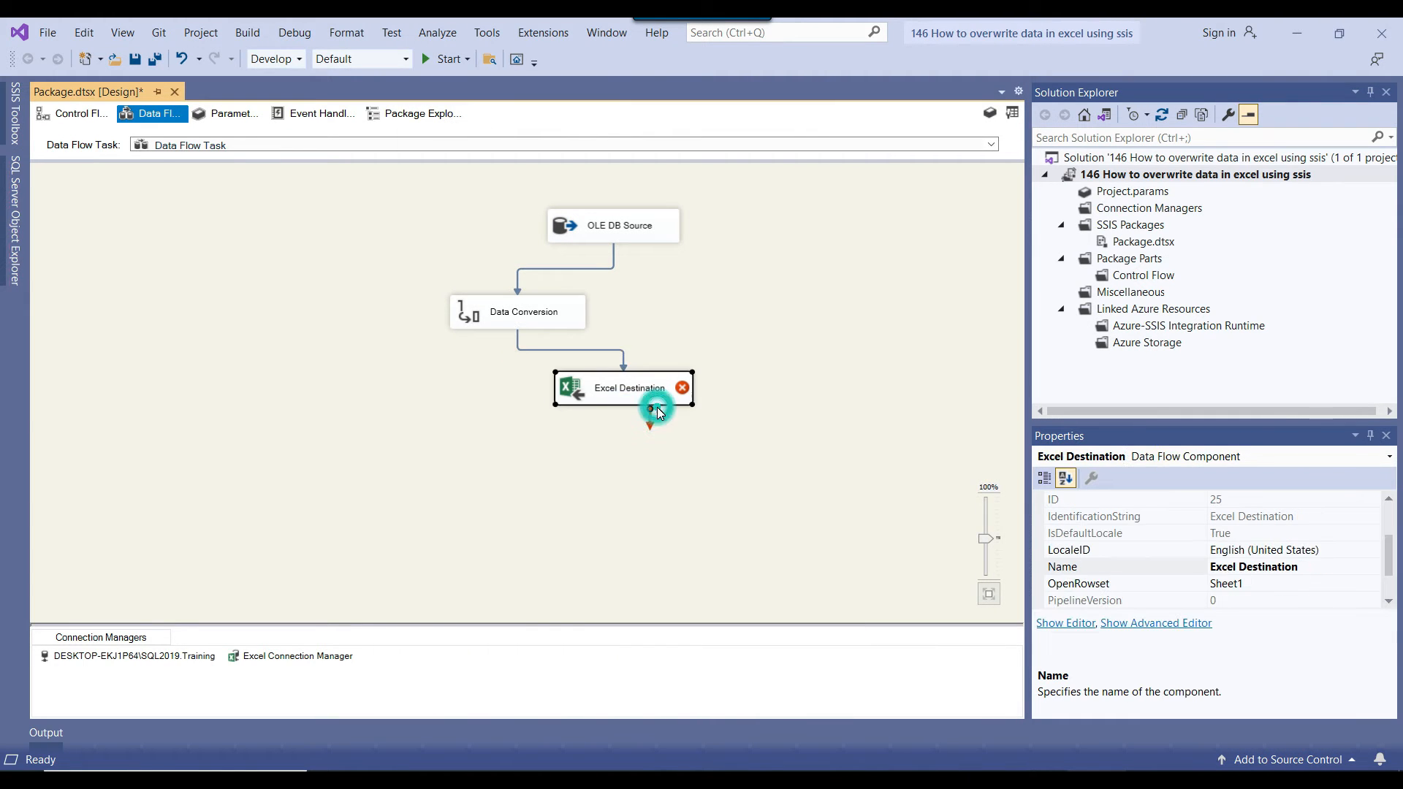
left_click(441, 214)
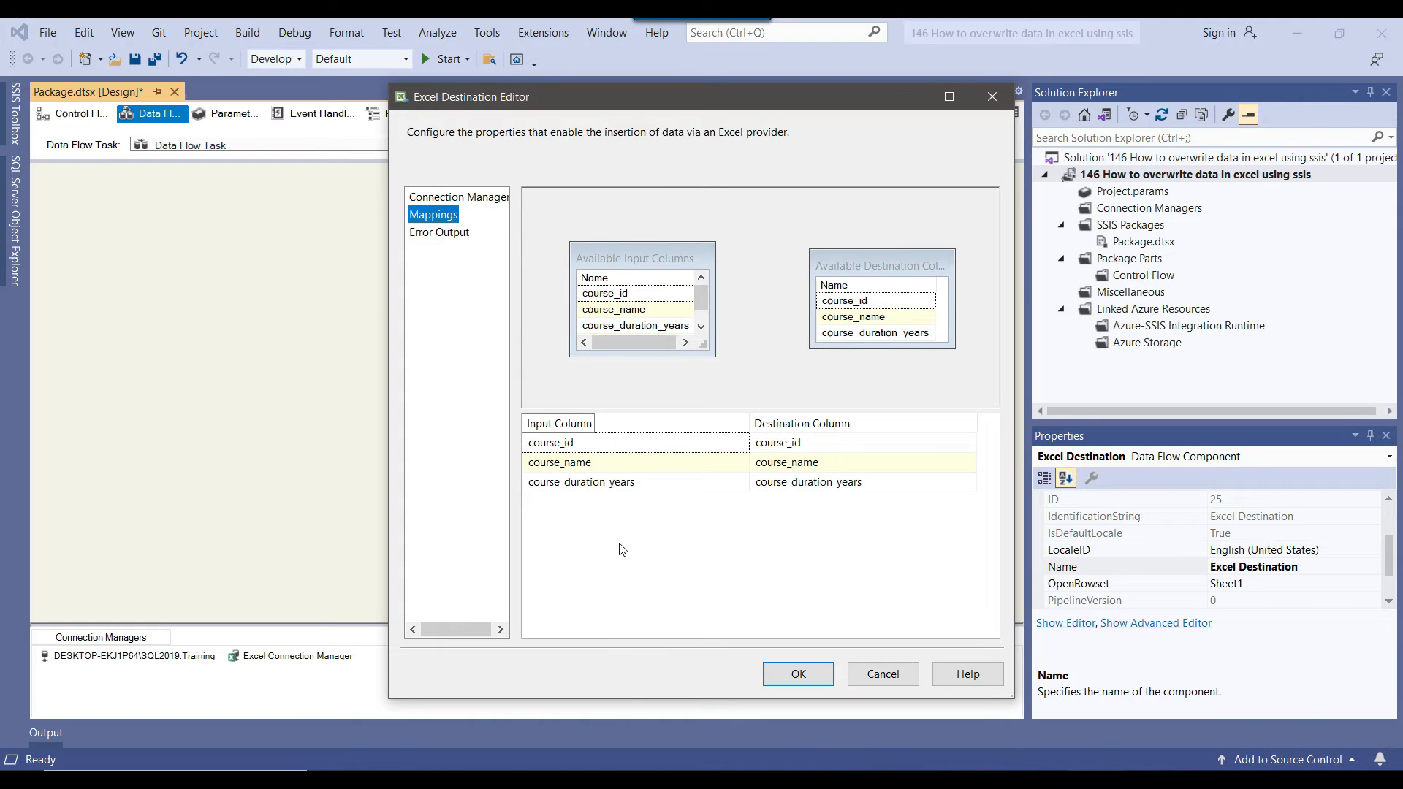
left_click(634, 464)
left_click(634, 464)
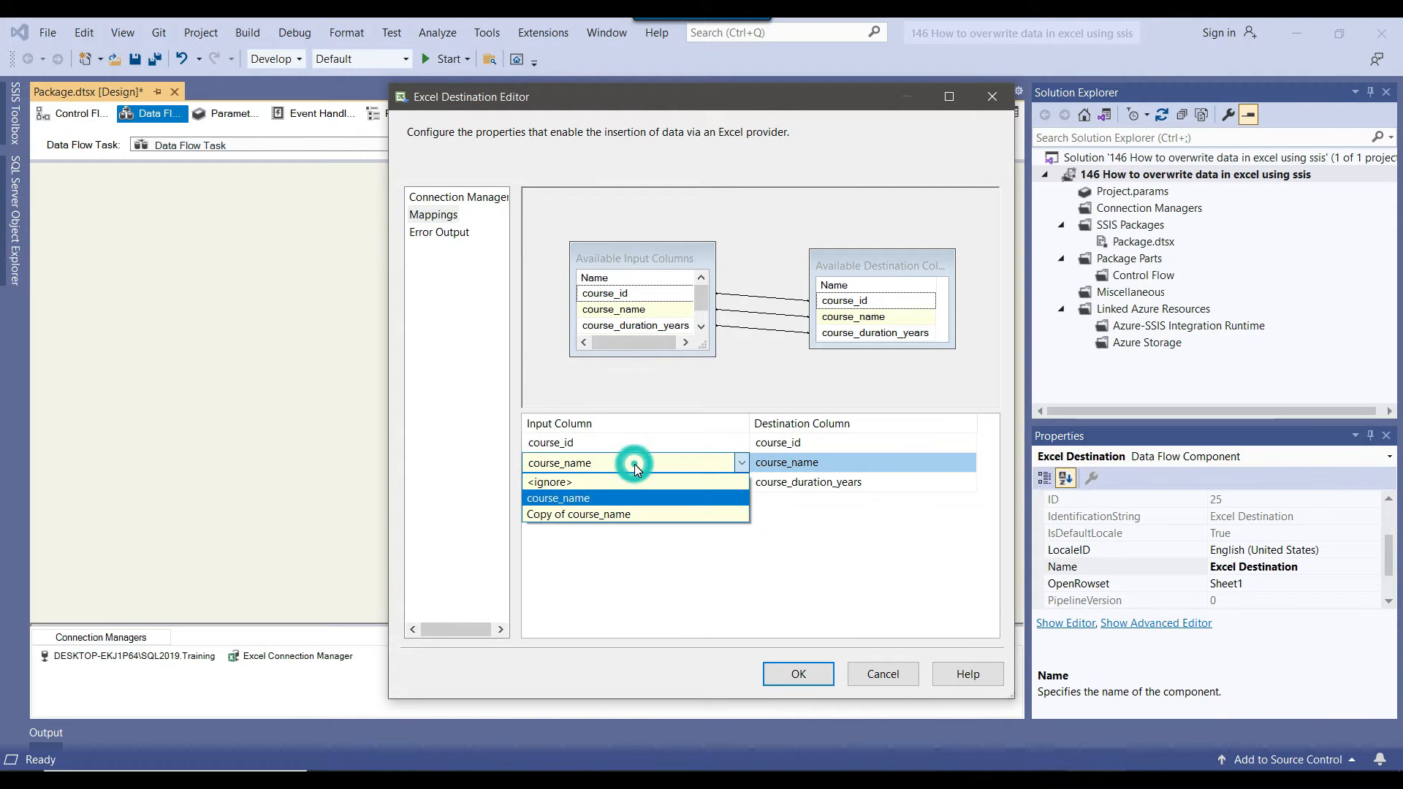
left_click(603, 516)
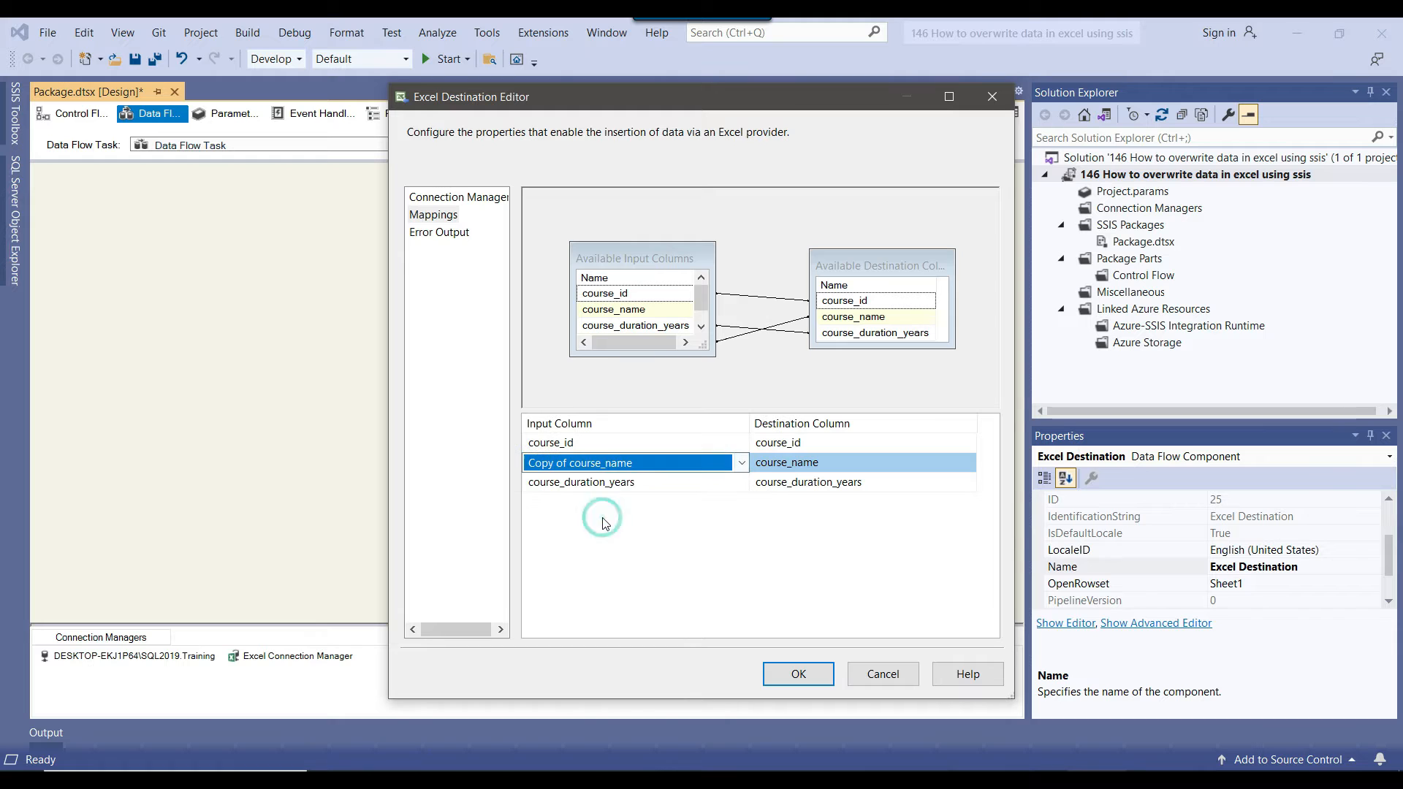
left_click(799, 673)
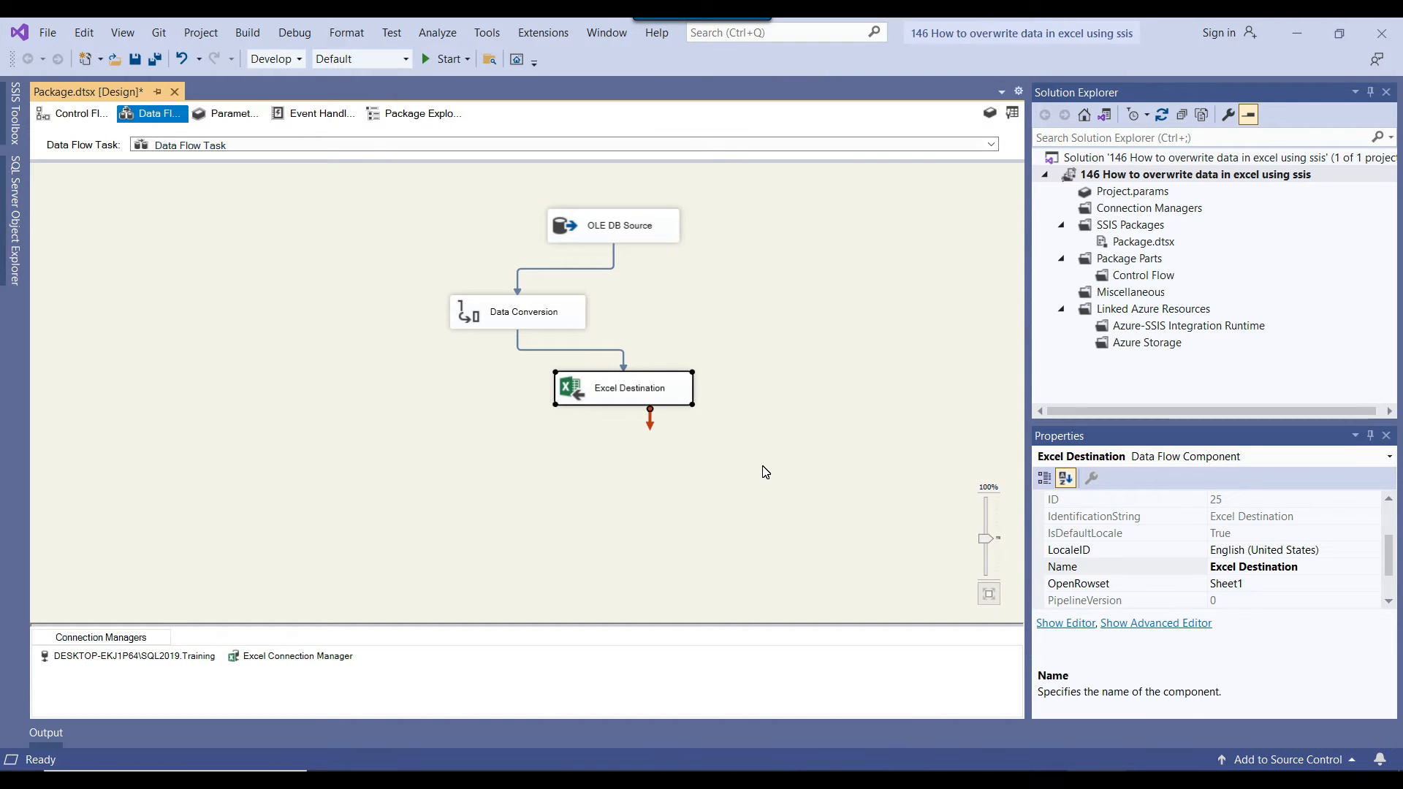
left_click(763, 470)
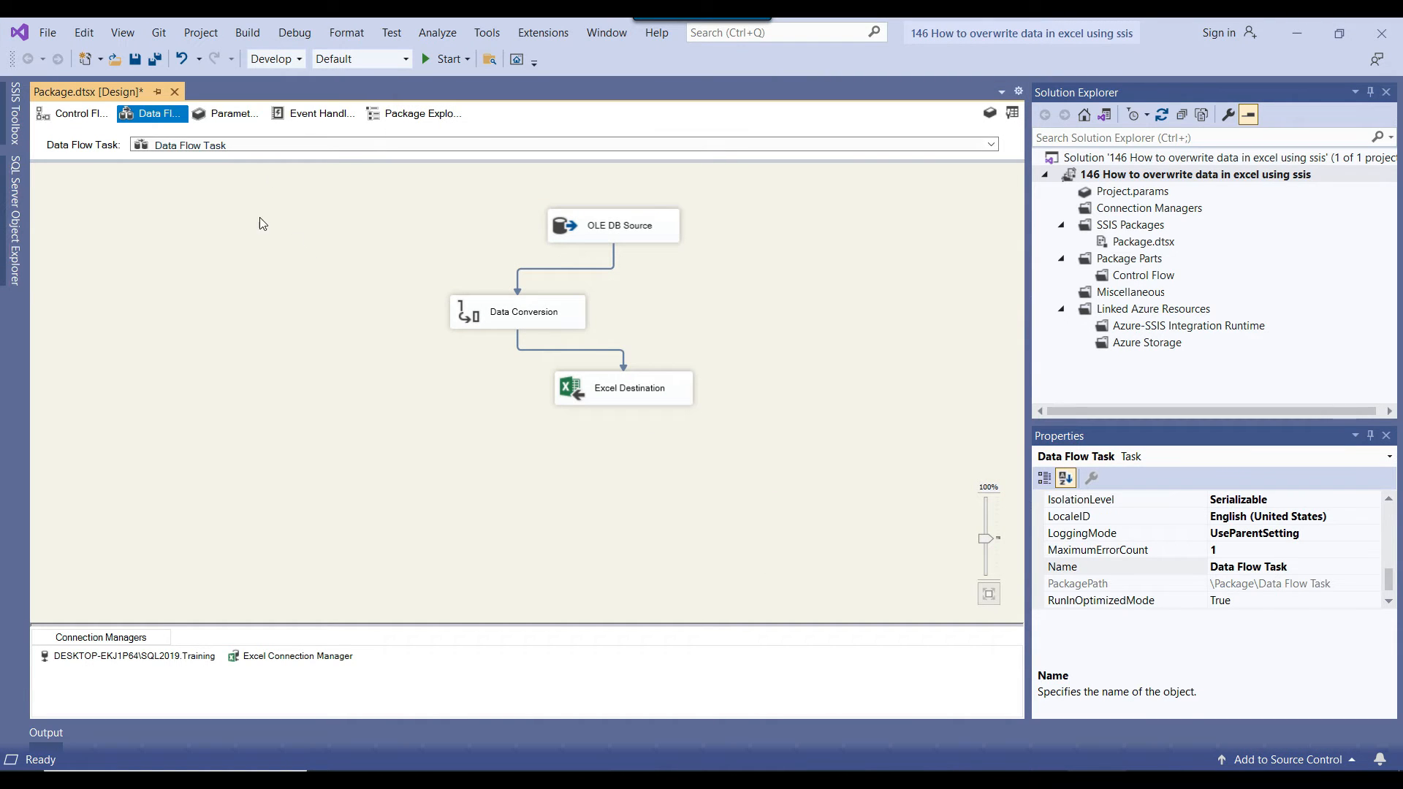
Run the package, stop debugging, and open Course.xlsx from D:\Files to examine the exported rows
left_click(444, 58)
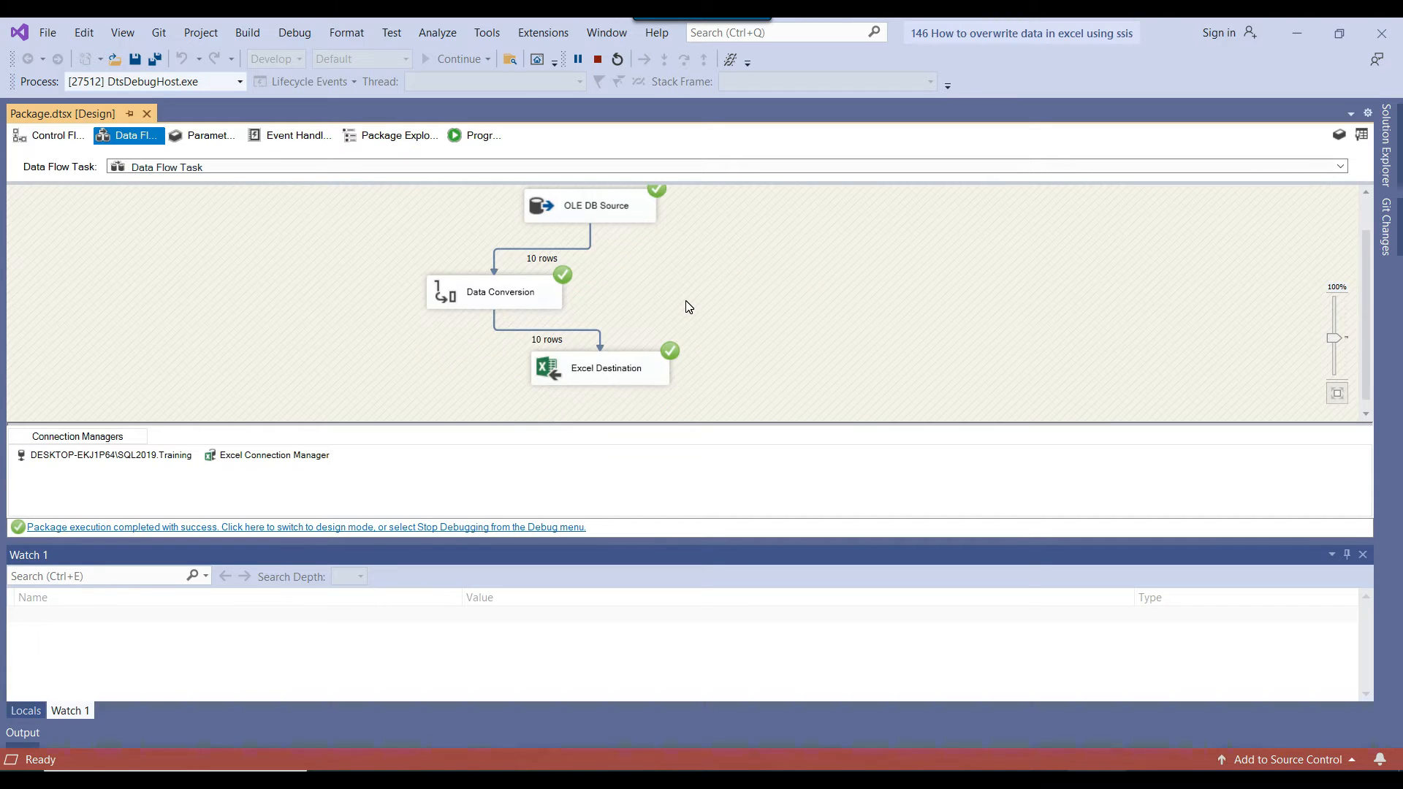
left_click(597, 58)
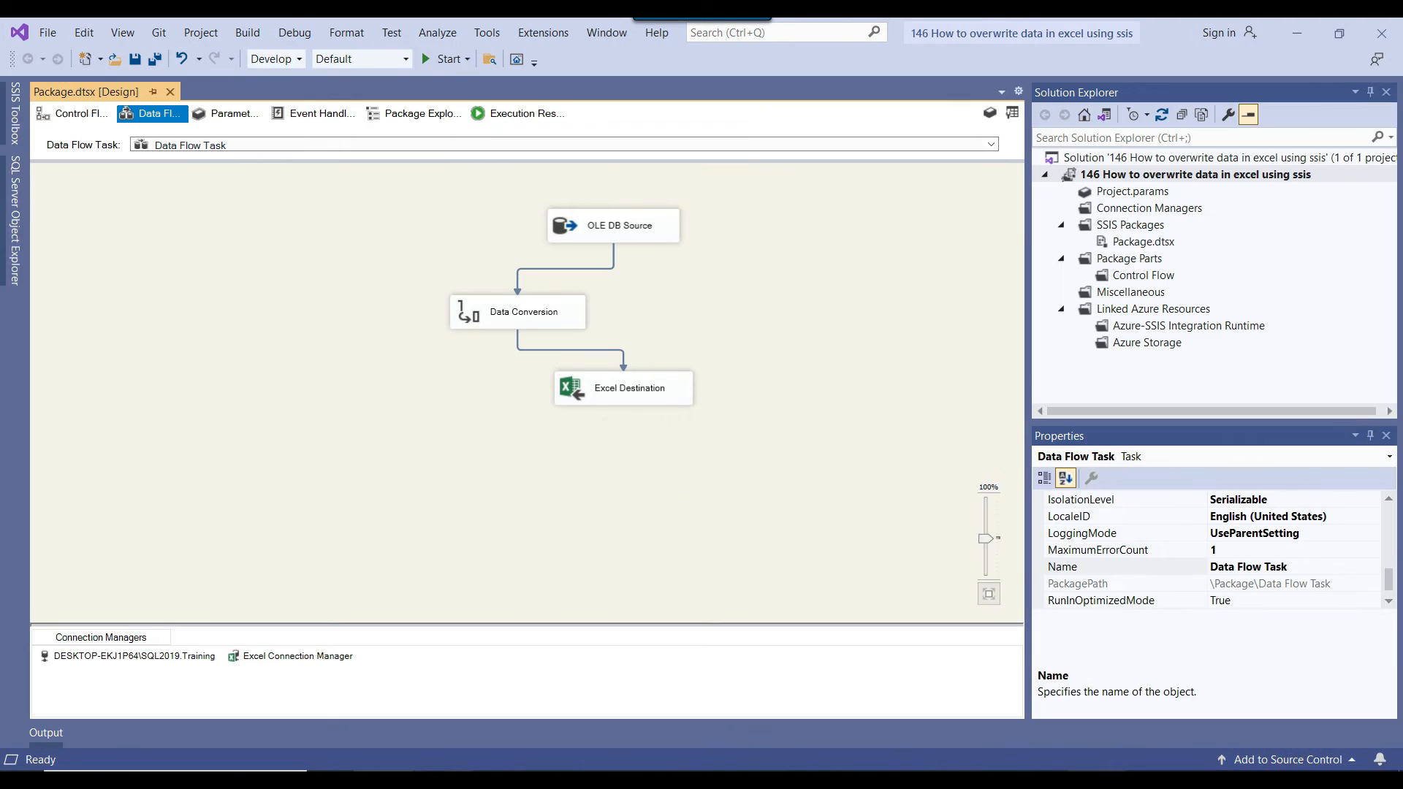
left_click(442, 780)
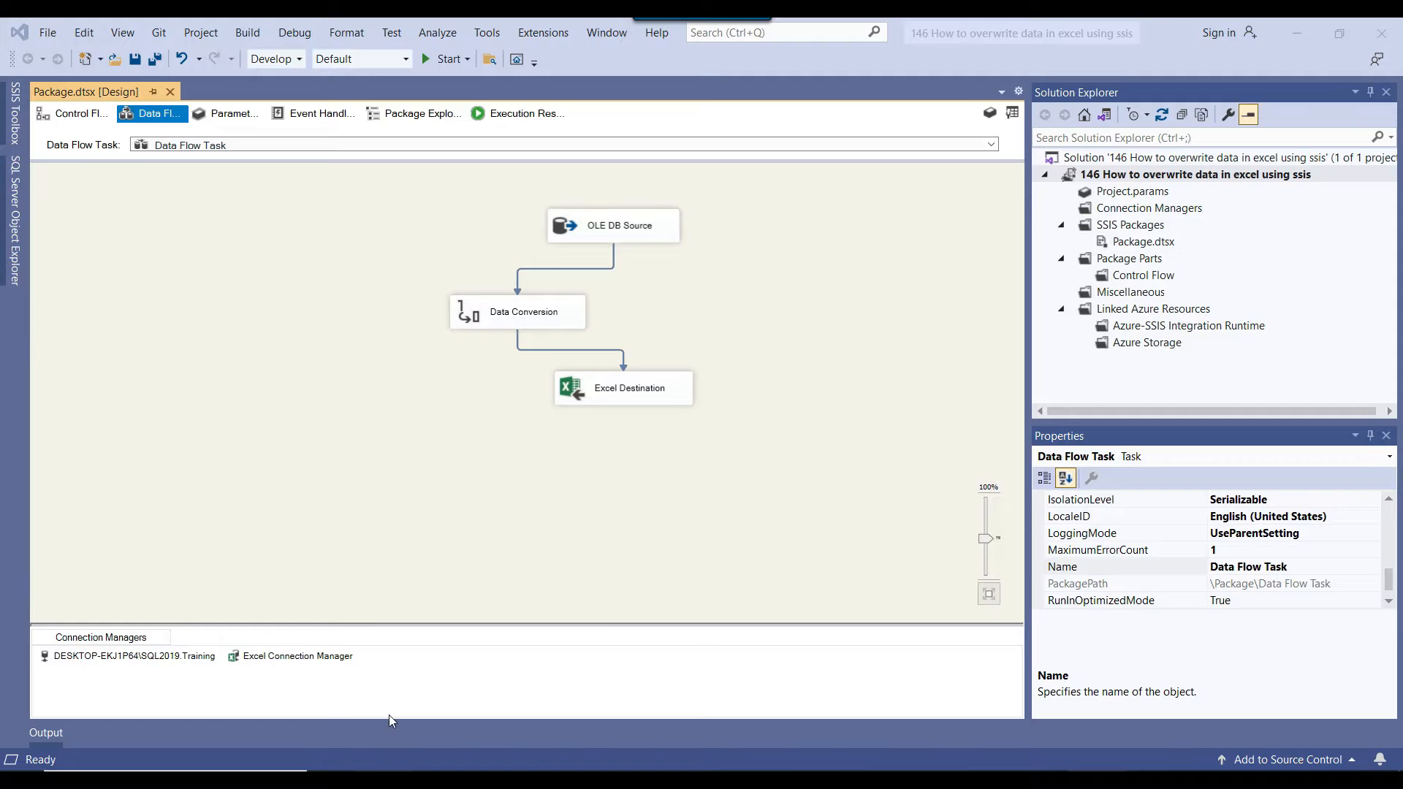
left_click(222, 216)
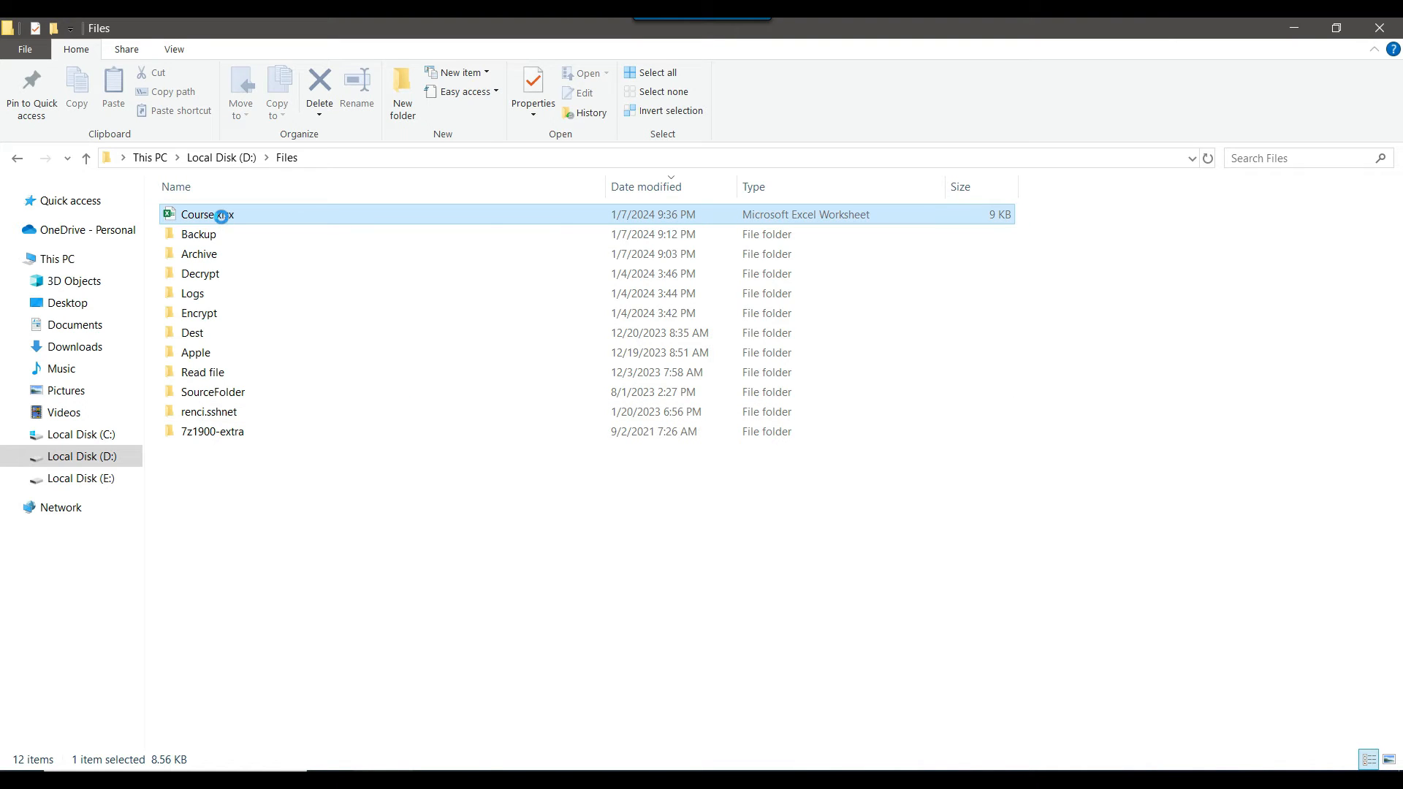
right_click(222, 216)
left_click(285, 170)
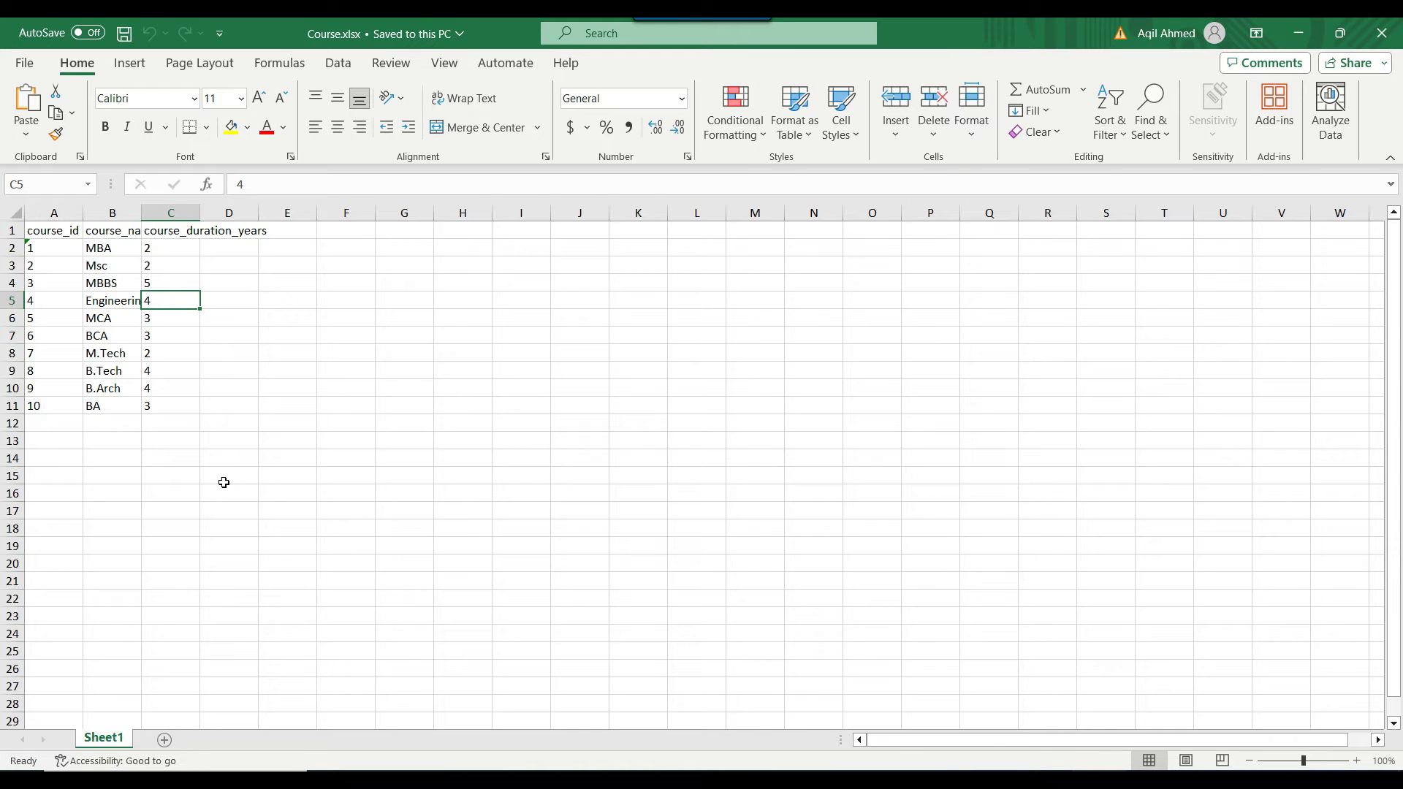
left_click_drag(69, 247, 242, 413)
left_click(446, 425)
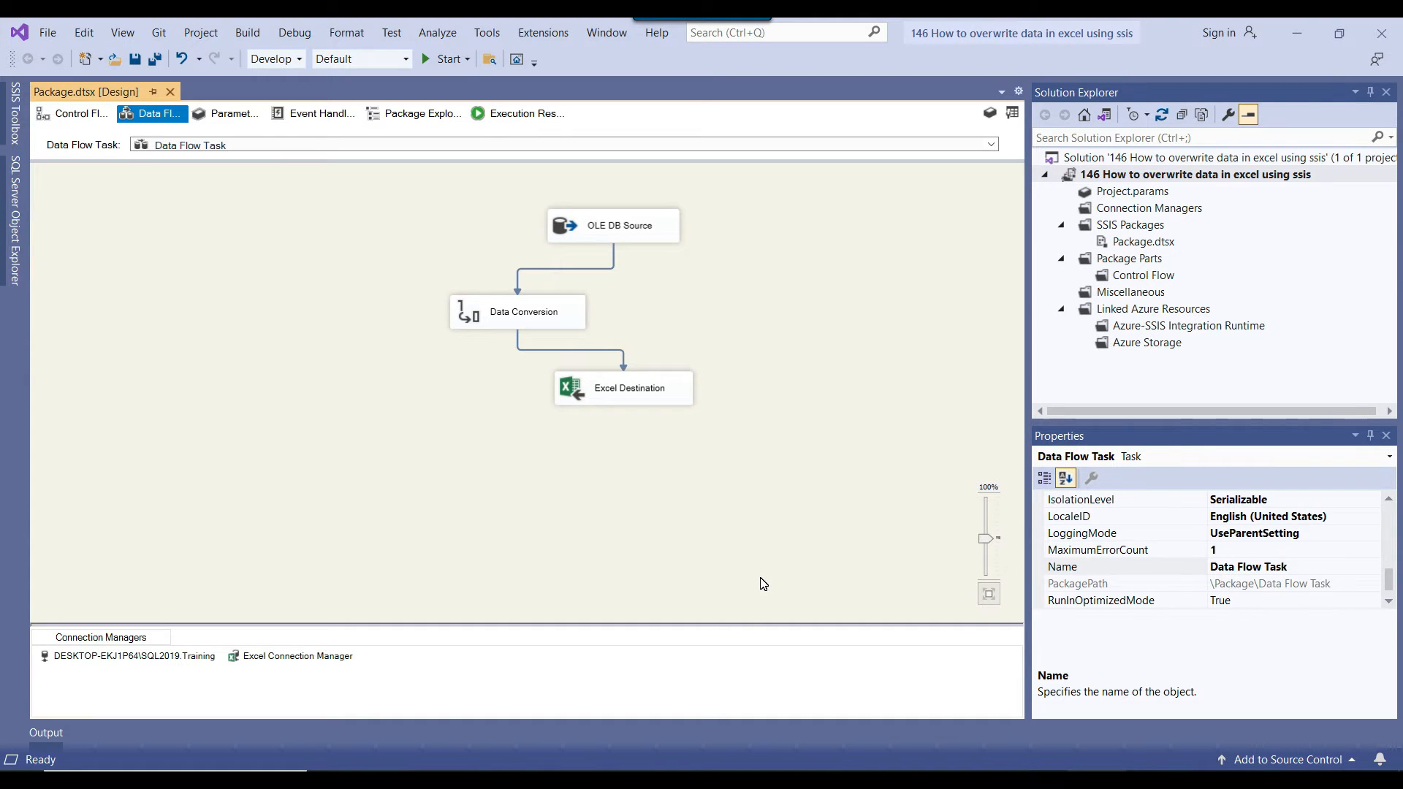
Run the package a second time and reopen Course.xlsx from D:\Files to check the rows for duplicates
left_click(442, 64)
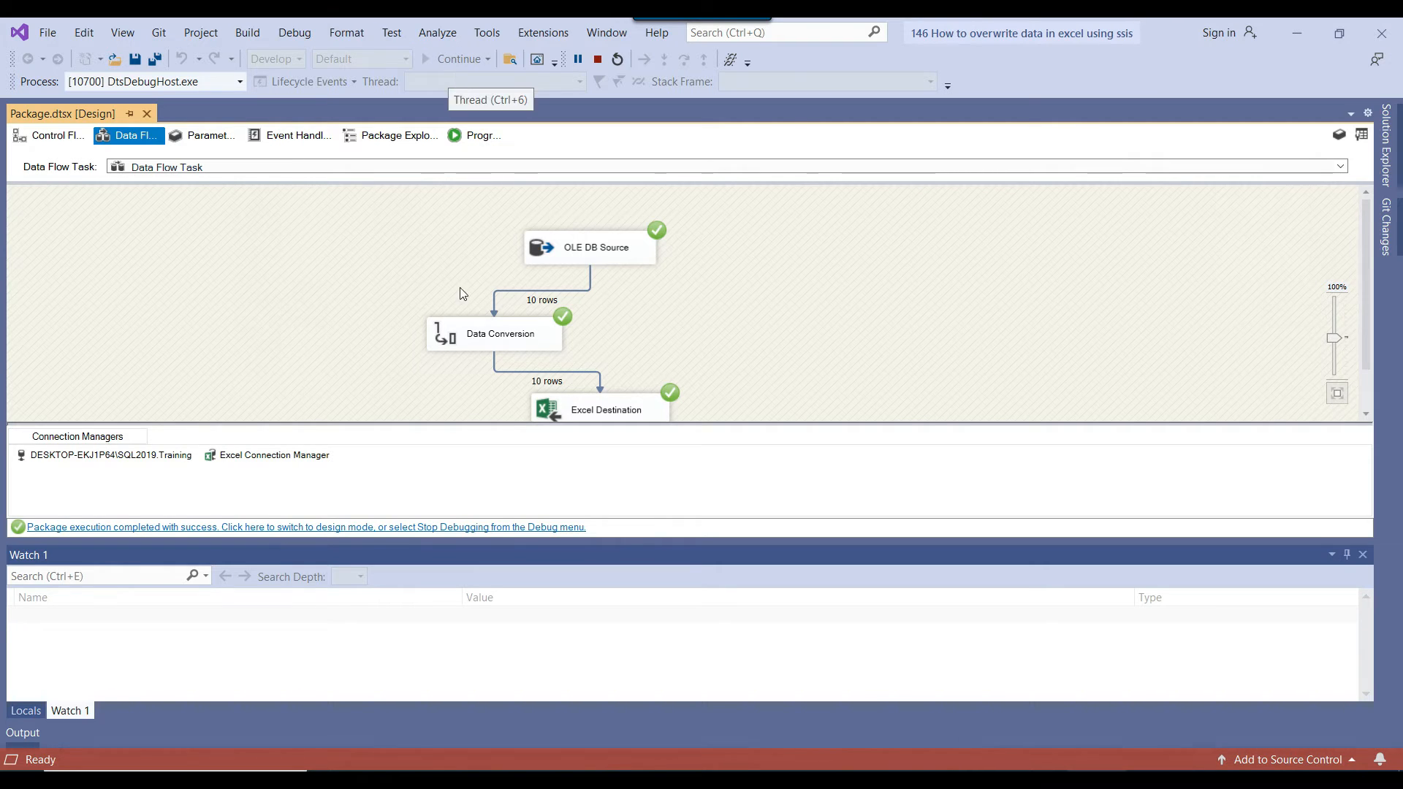
left_click(387, 777)
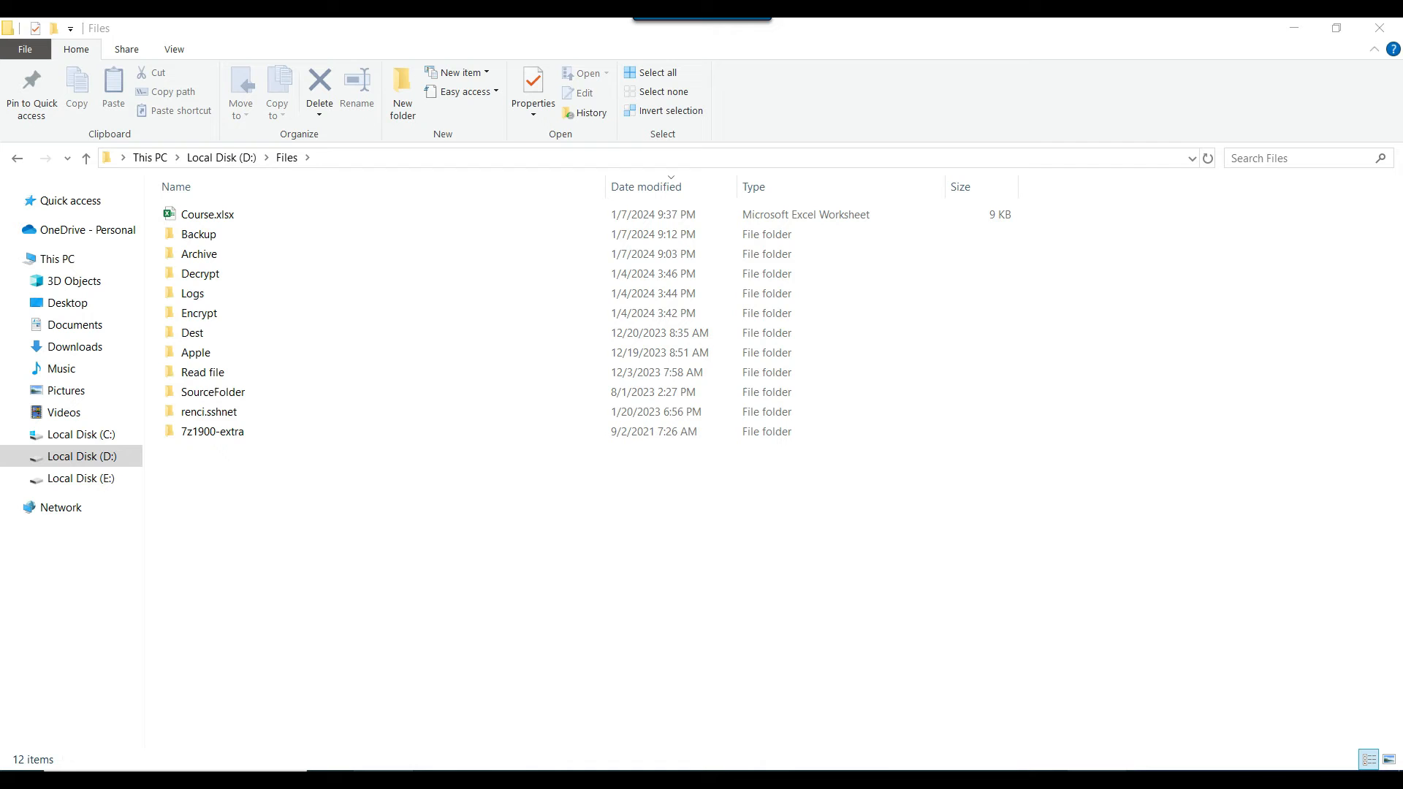
double_click(217, 217)
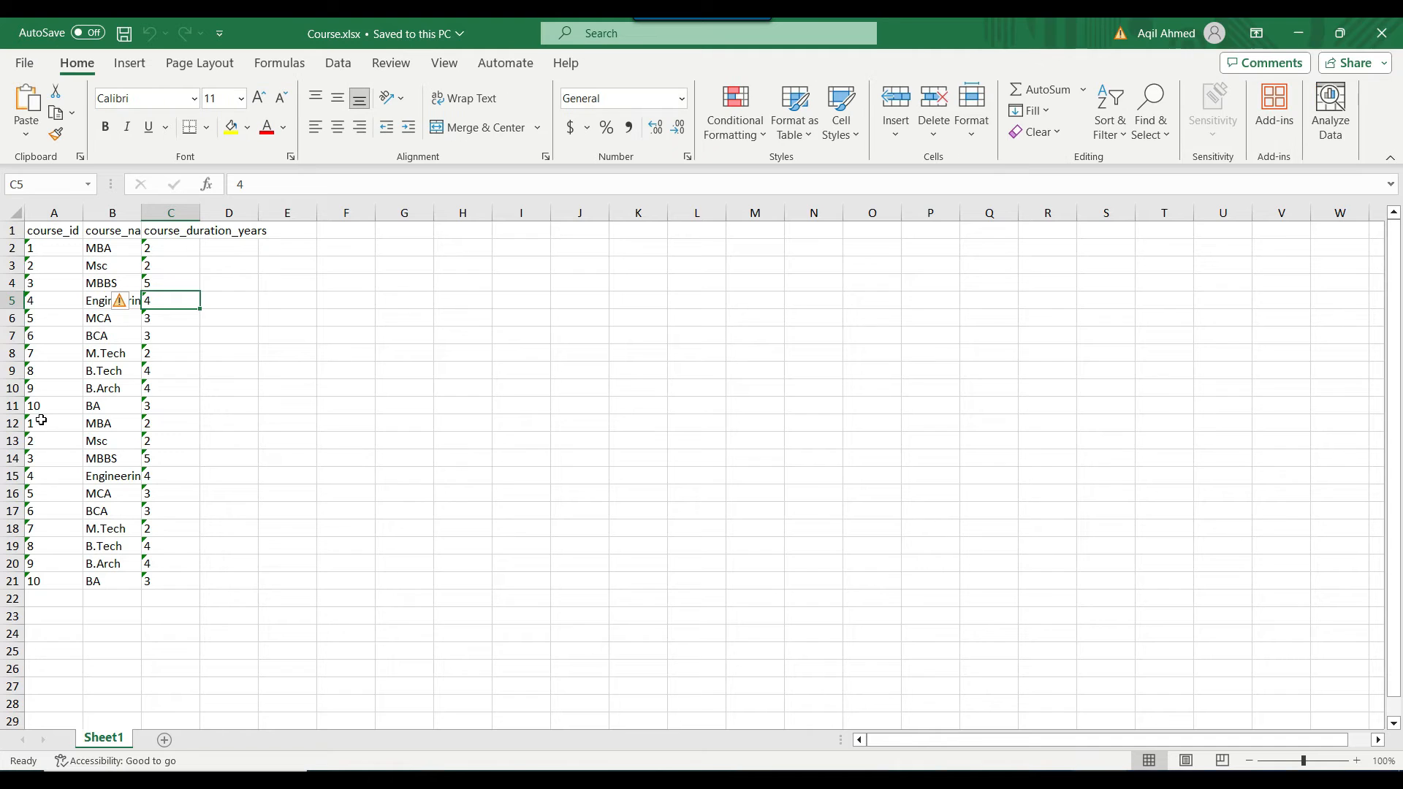
left_click_drag(51, 423, 328, 582)
left_click_drag(60, 235, 374, 582)
left_click(509, 635)
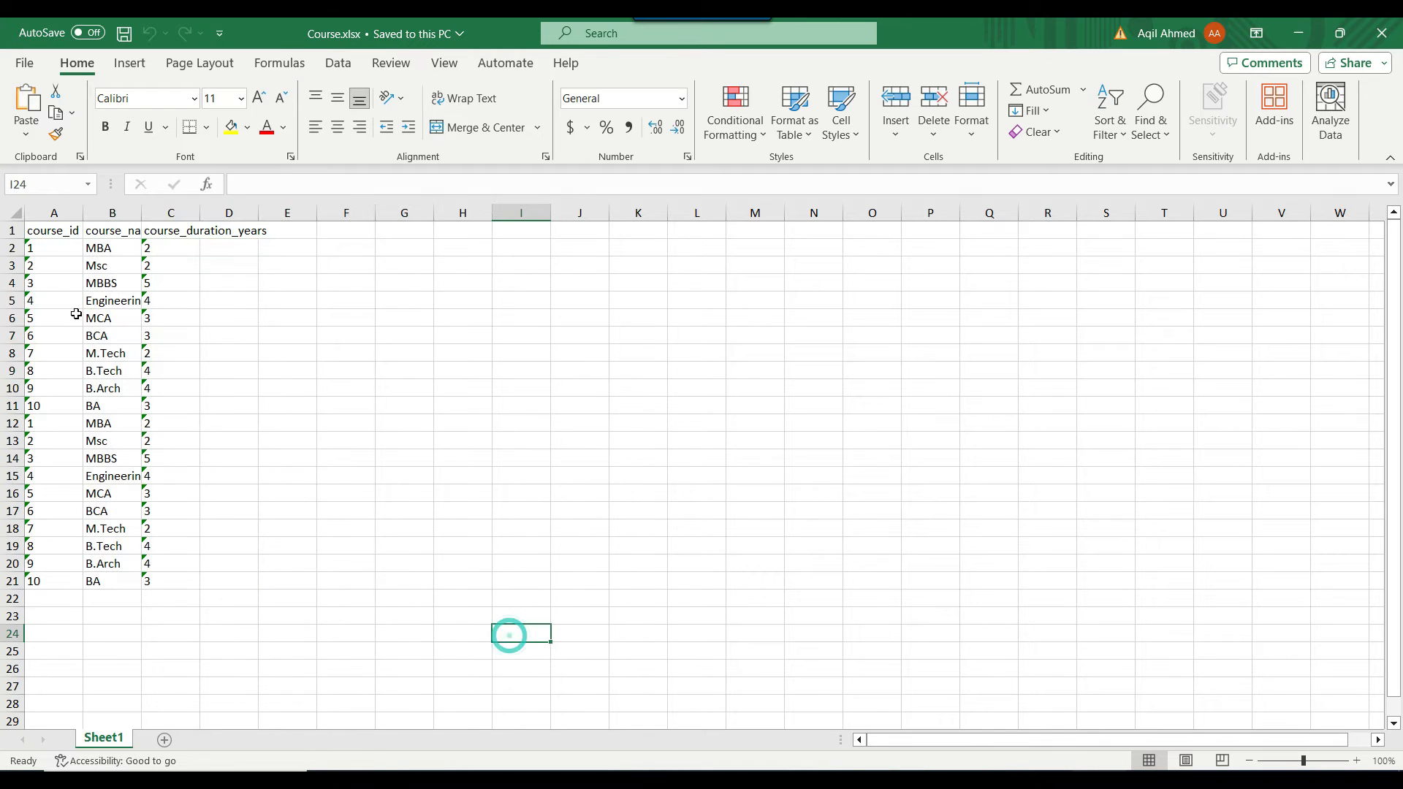
Clear all data rows below the header in Sheet1, then close Course.xlsx and save the changes
left_click_drag(45, 248, 290, 600)
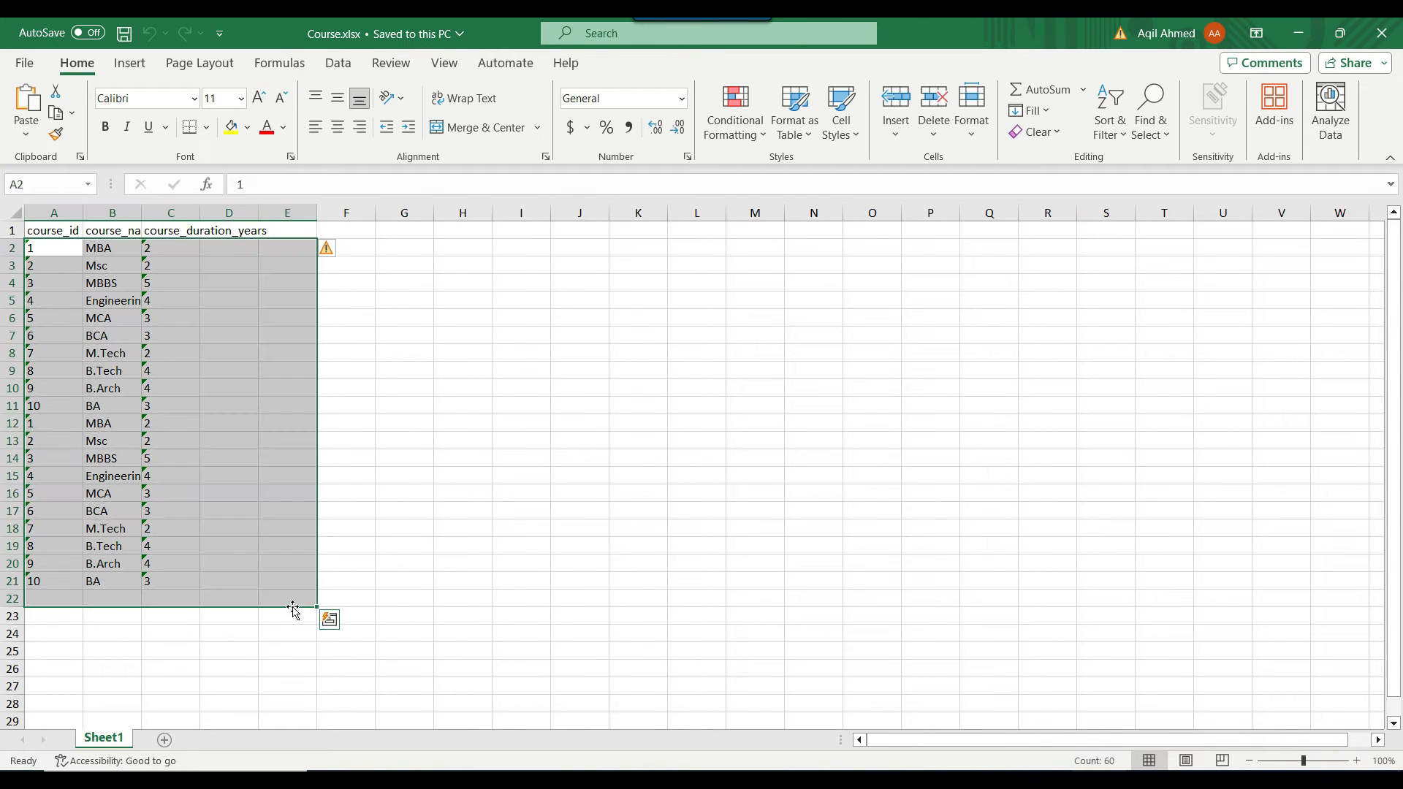
key("Delete")
left_click(419, 423)
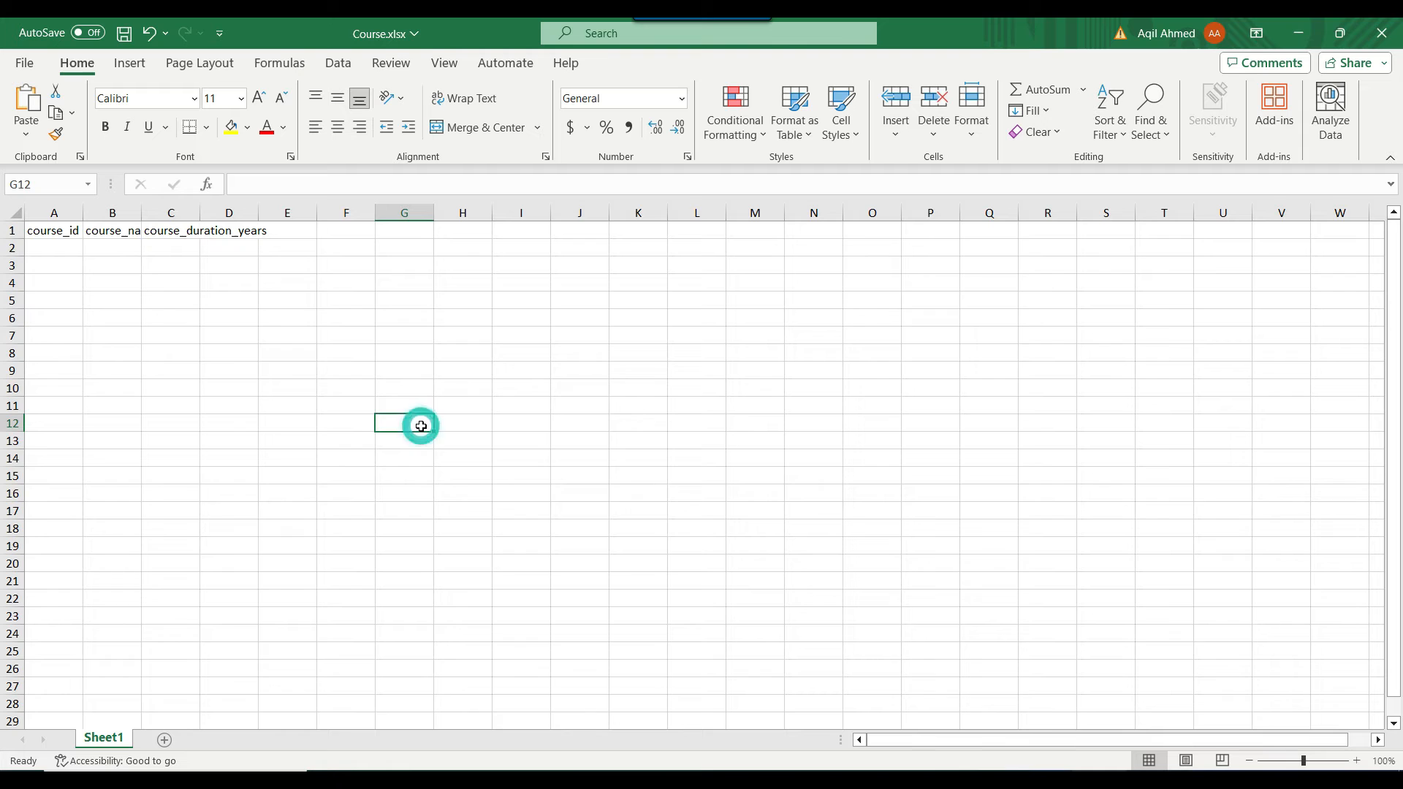
left_click(1381, 33)
left_click(695, 647)
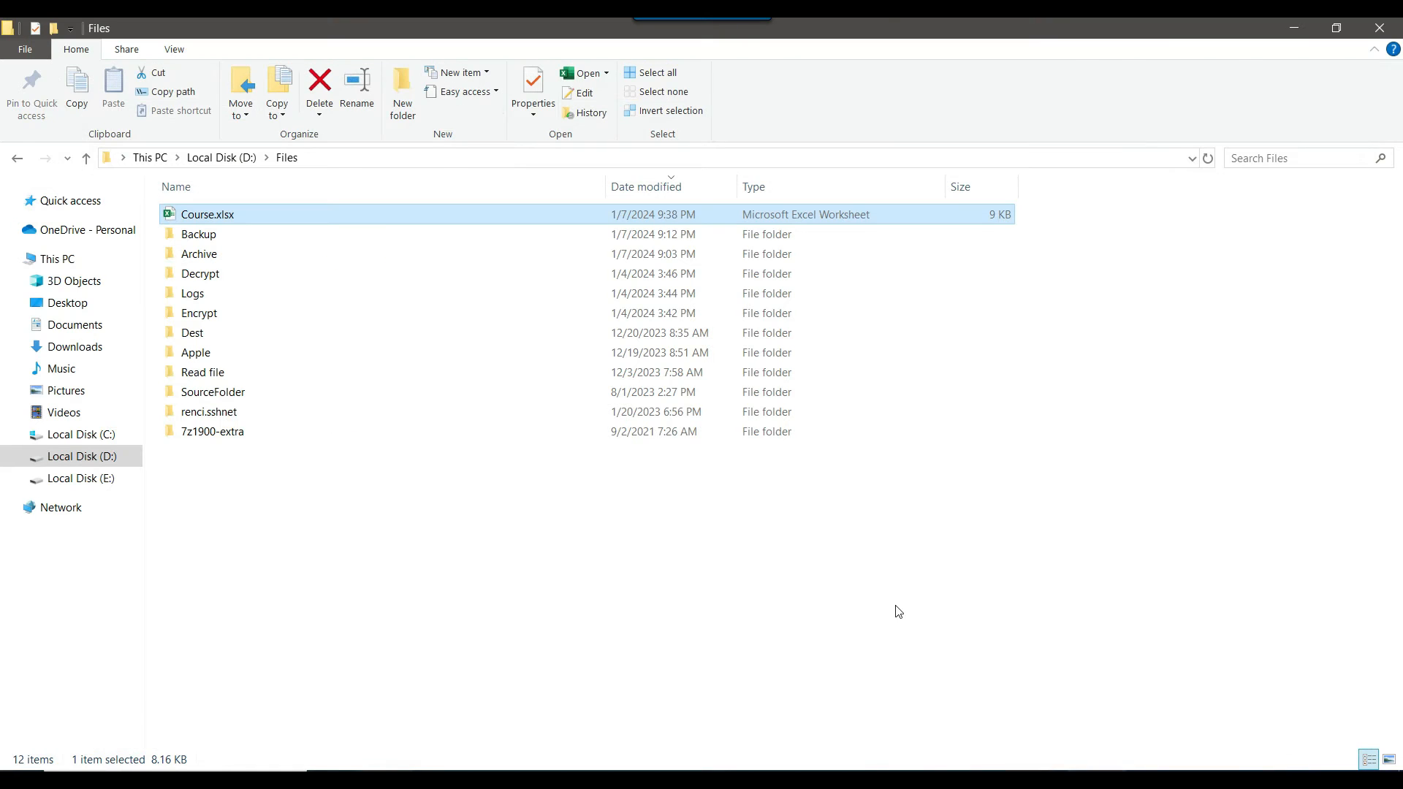
Switch to Visual Studio, restart the package execution, and reopen Course.xlsx from D:\Files
key("alt+Tab")
left_click(619, 61)
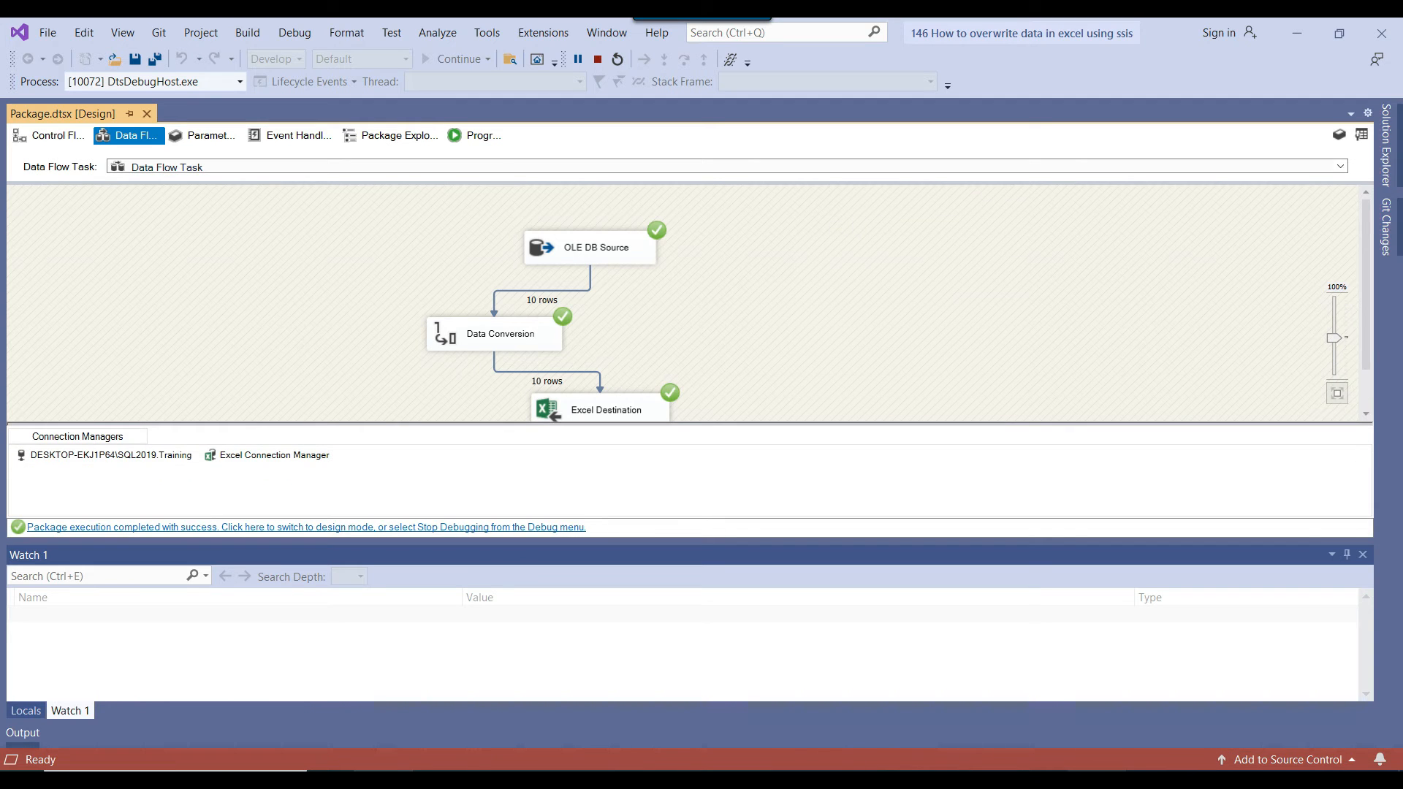
left_click(383, 780)
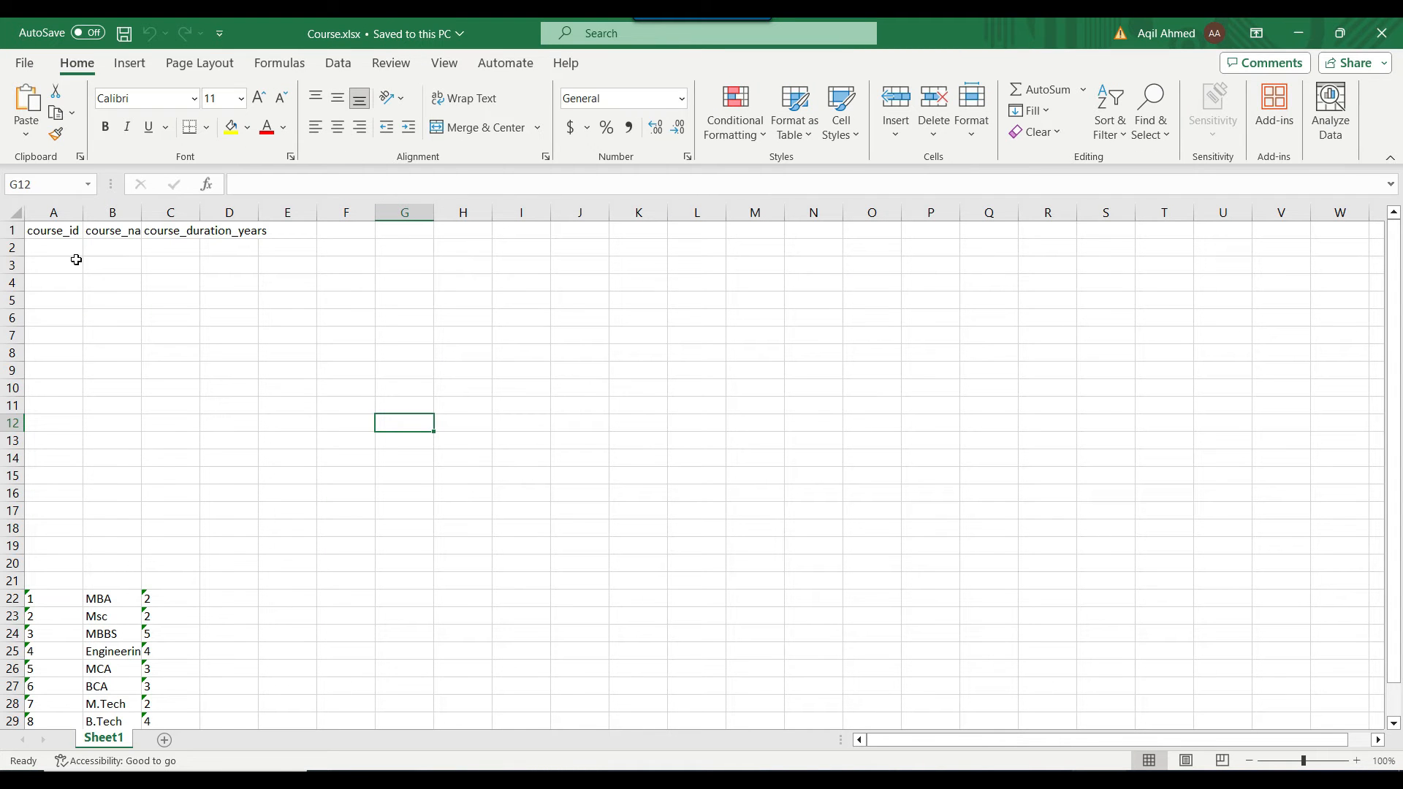
Examine where the newly exported rows are placed in Sheet1 relative to the header and the cleared rows
left_click_drag(66, 248, 251, 577)
scroll(241, 570, "down", 1)
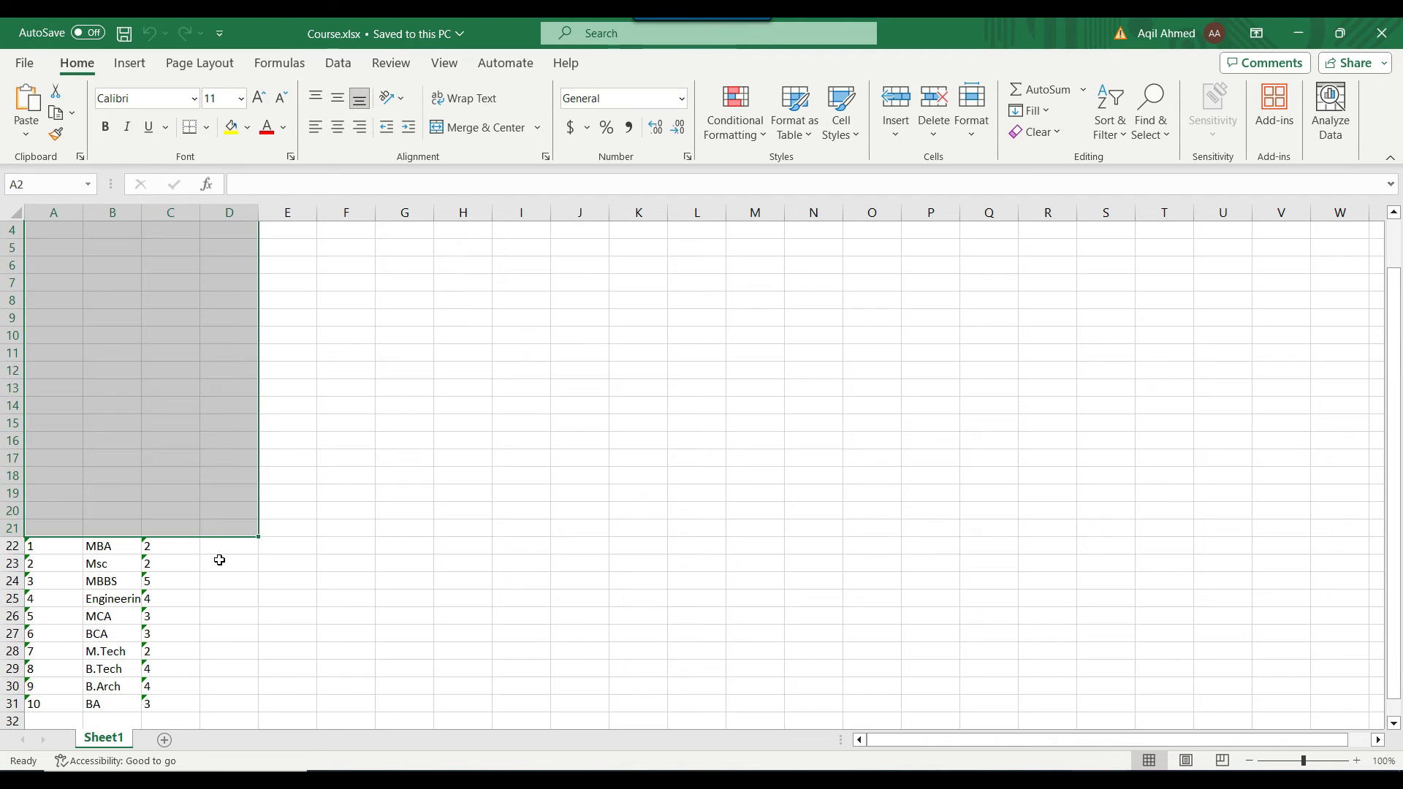
left_click(220, 559)
left_click_drag(53, 545, 182, 708)
scroll(80, 243, "up", 1)
left_click_drag(303, 230, 219, 573)
left_click(133, 350)
scroll(222, 575, "down", 3)
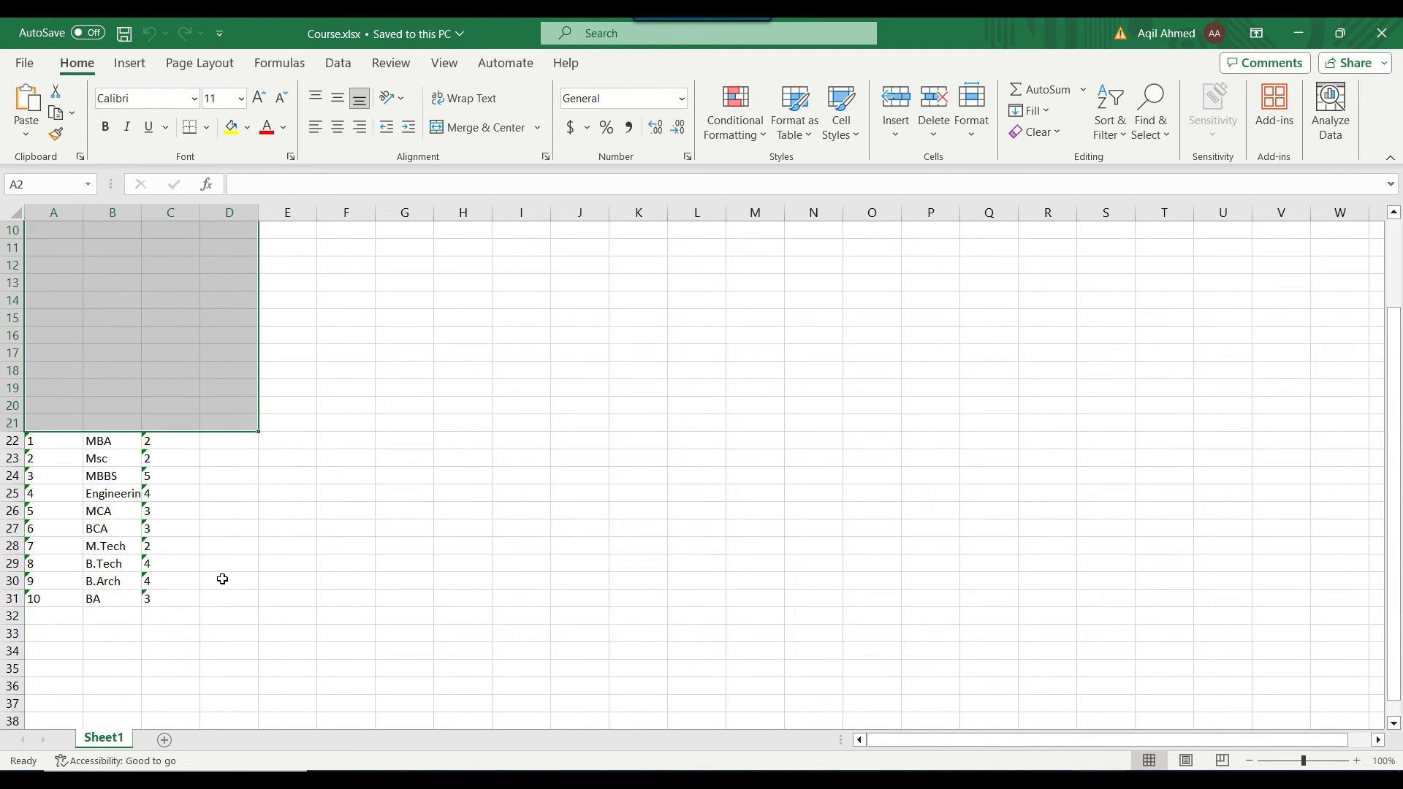
left_click(182, 549)
left_click_drag(56, 439, 239, 616)
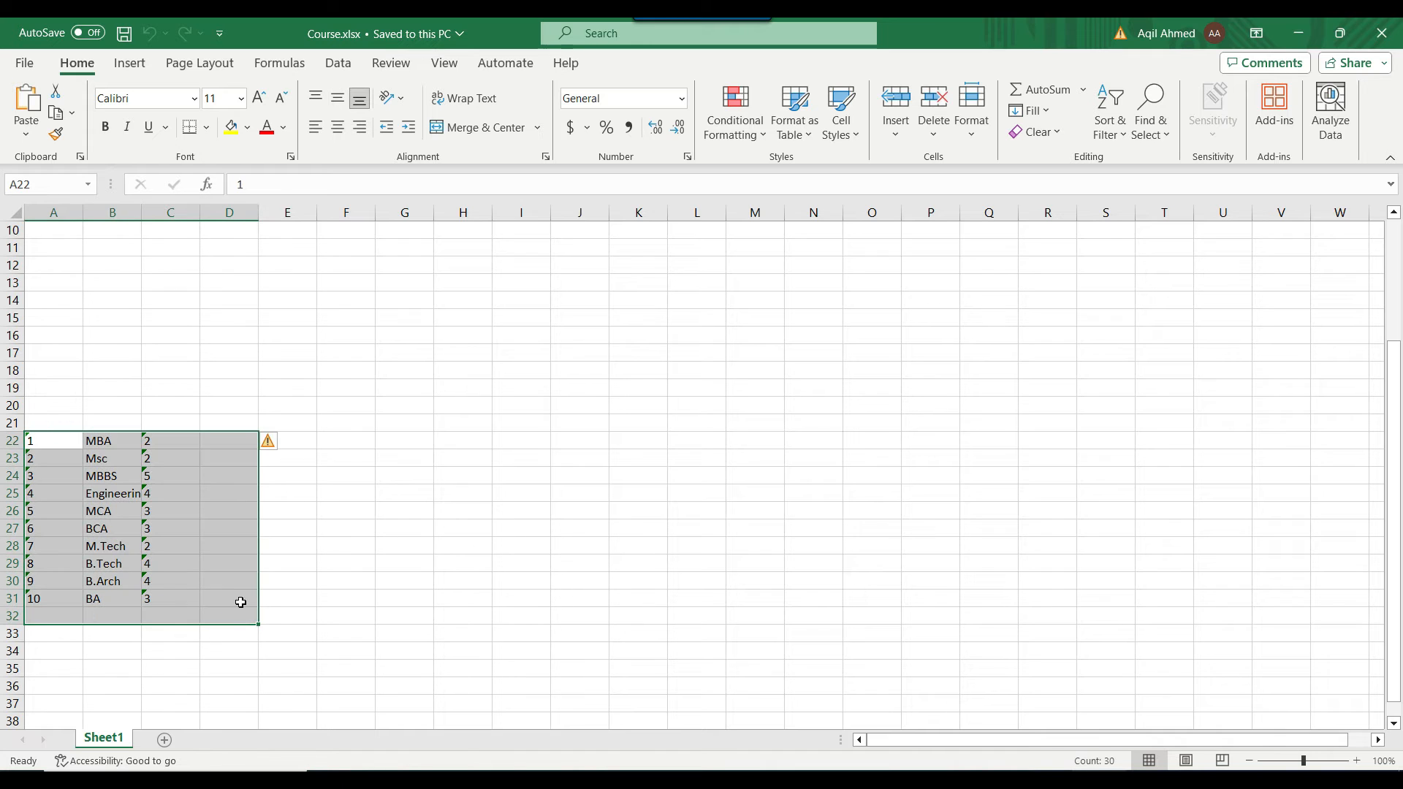
scroll(396, 528, "up", 3)
scroll(397, 528, "down", 2)
scroll(398, 526, "up", 2)
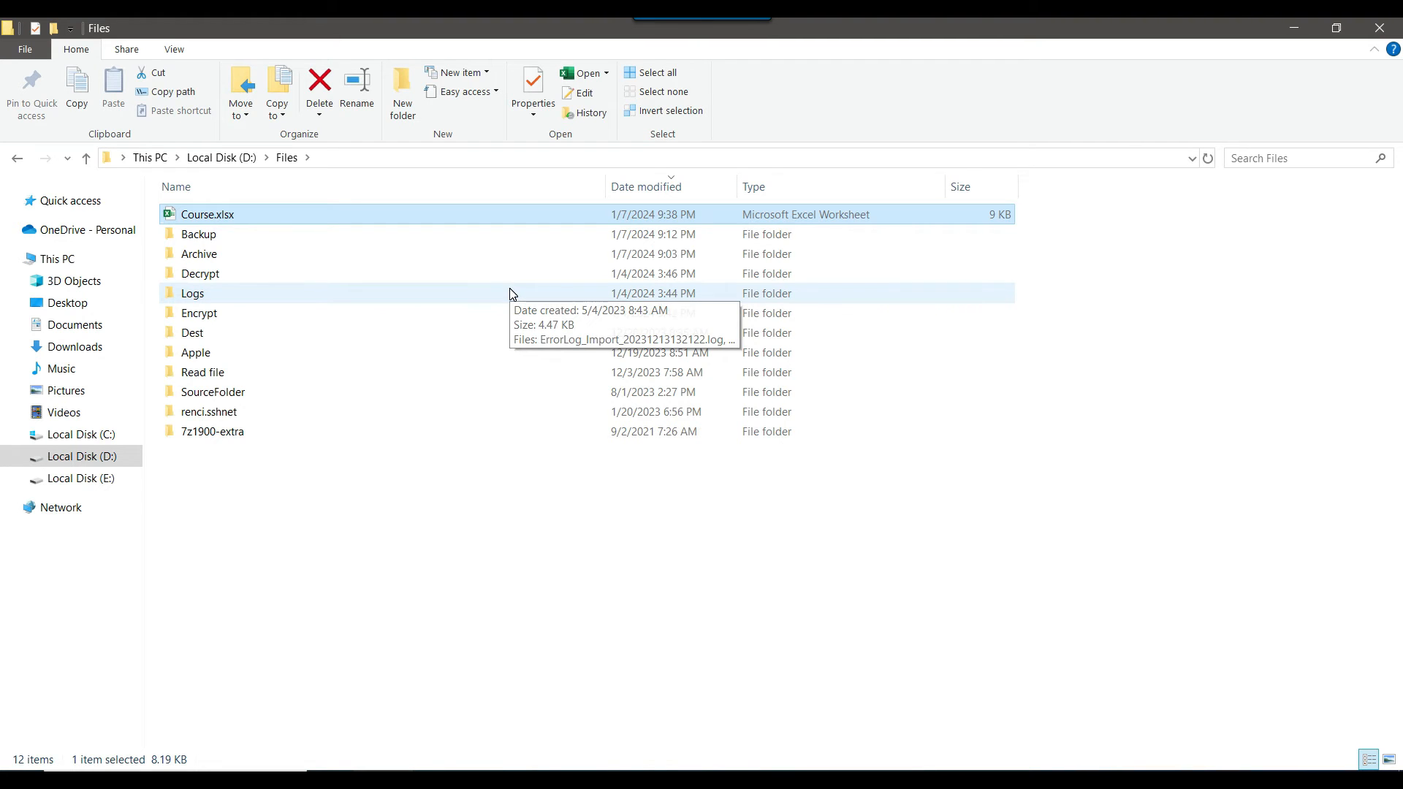
Delete Course.xlsx from D:\Files, then switch to Visual Studio and stop debugging the package
key("Delete")
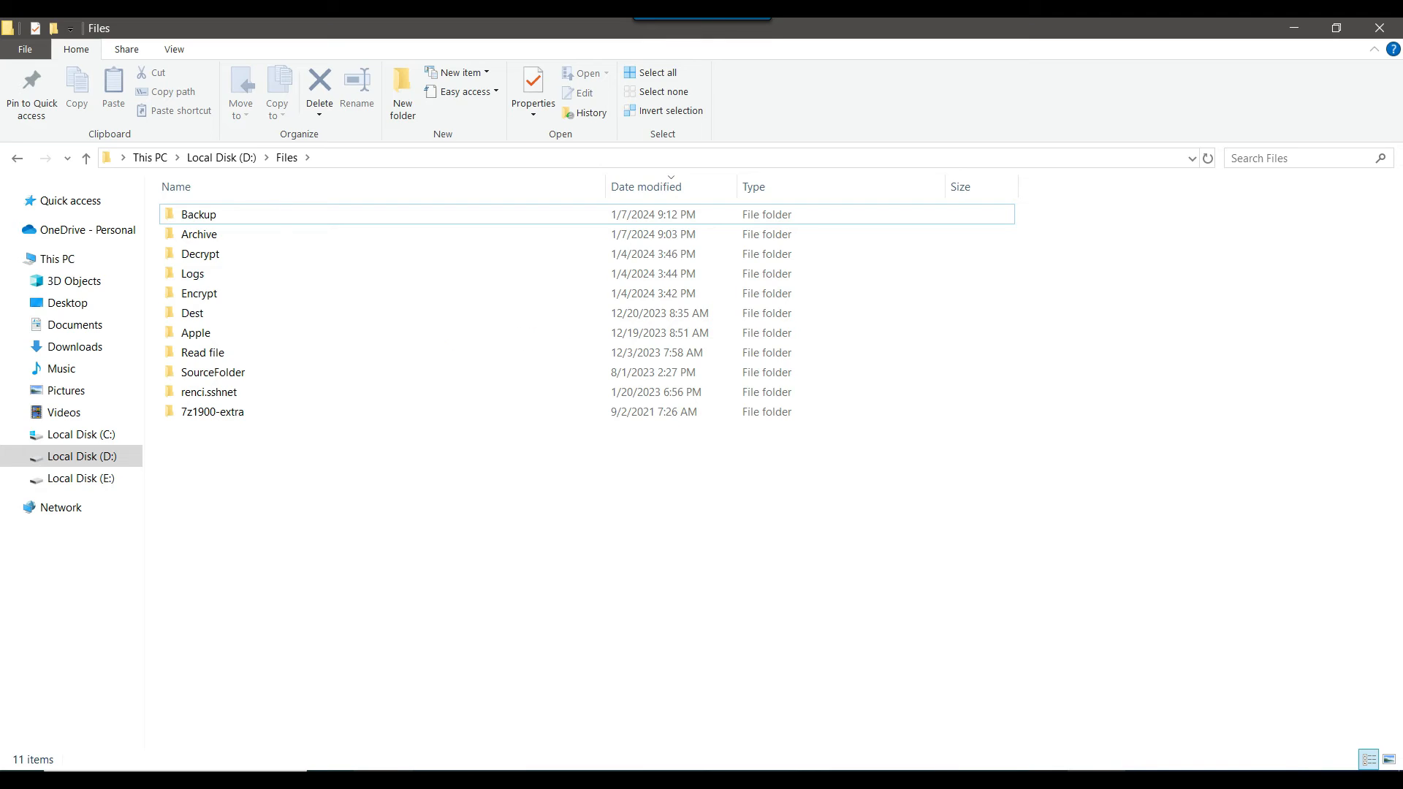
key("alt+Tab")
left_click(597, 59)
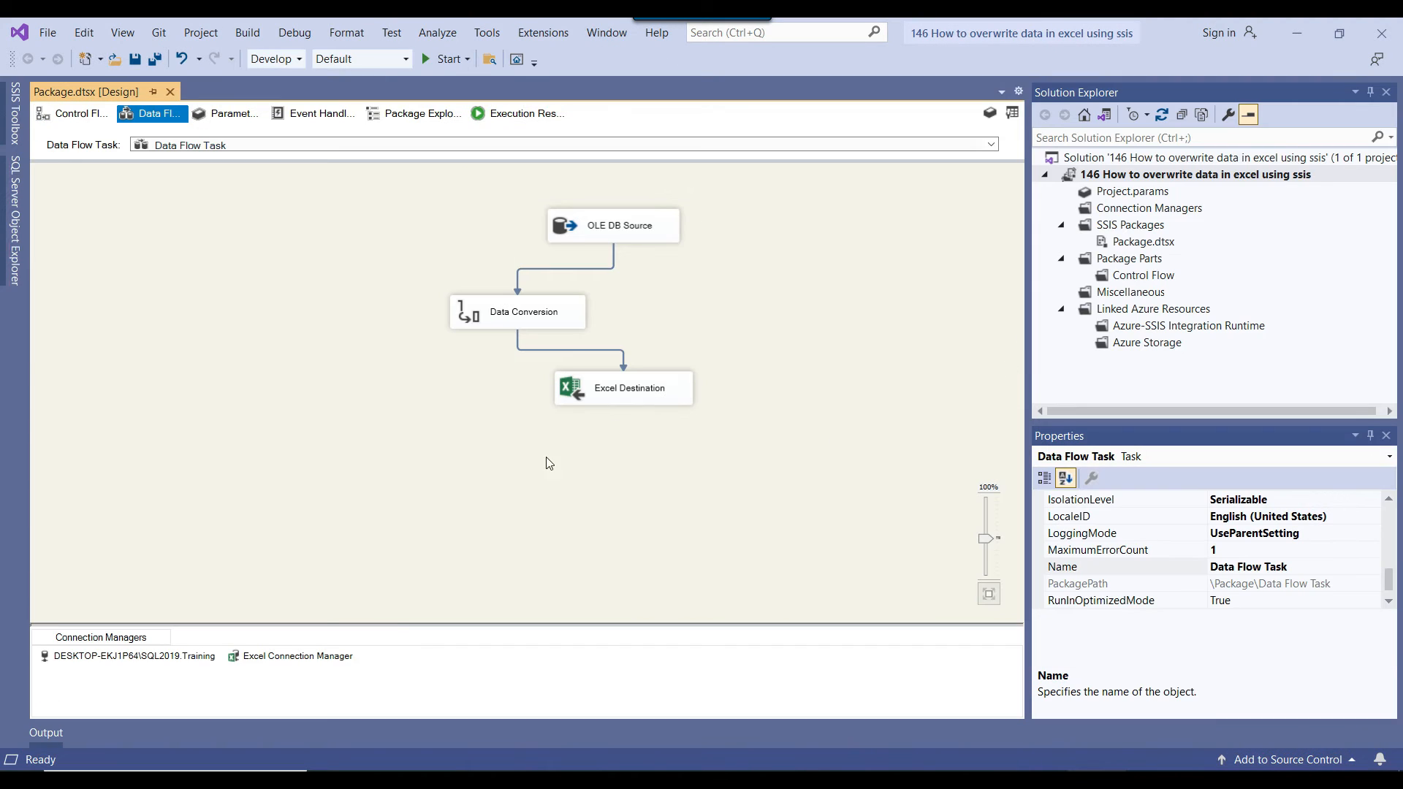
Delete the Excel Connection Manager from the package's connection managers
left_click(305, 657)
right_click(307, 658)
left_click(316, 709)
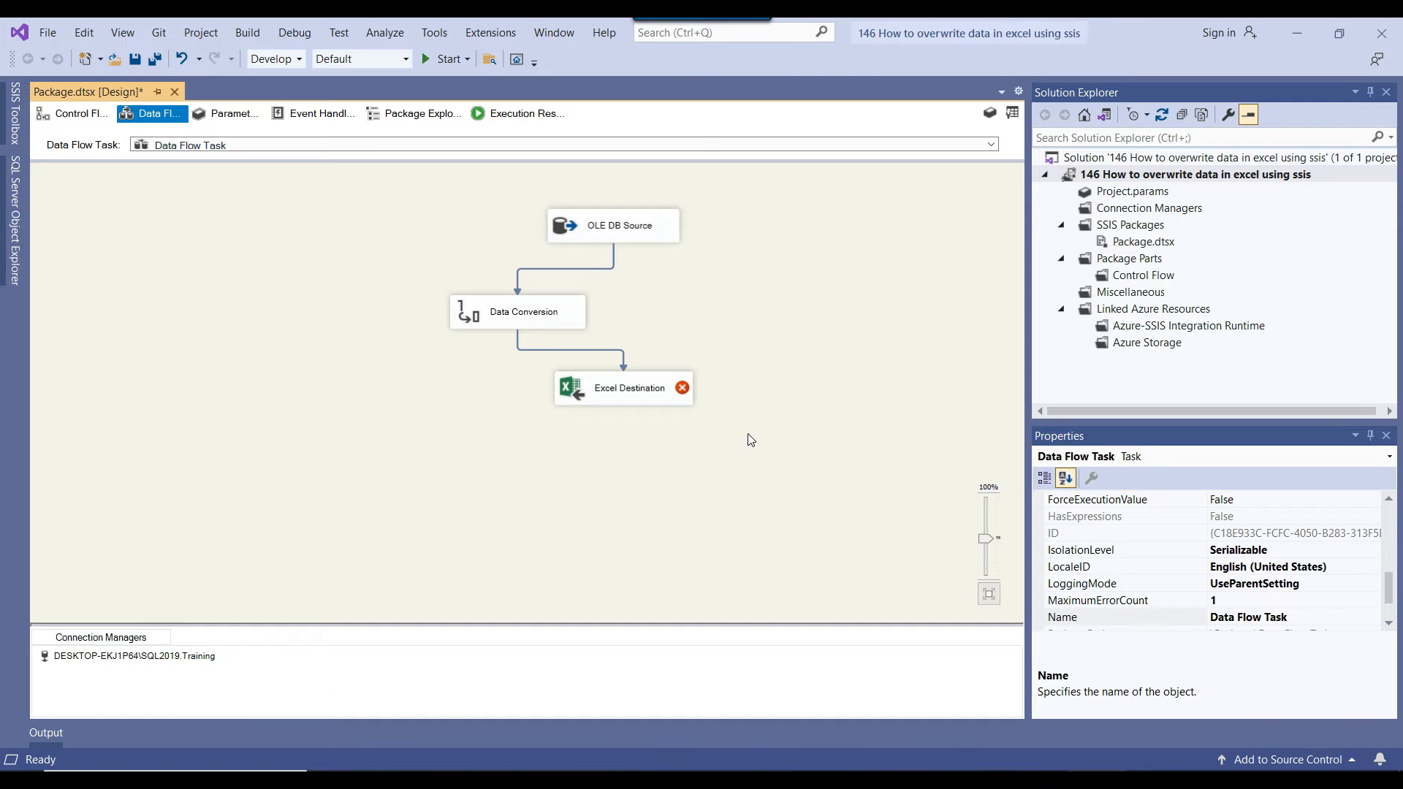
Create a new Excel connection for the Excel Destination pointing to D:\Files\Course.xlsx, with column names in the first row
left_click(661, 400)
right_click(660, 393)
left_click(716, 406)
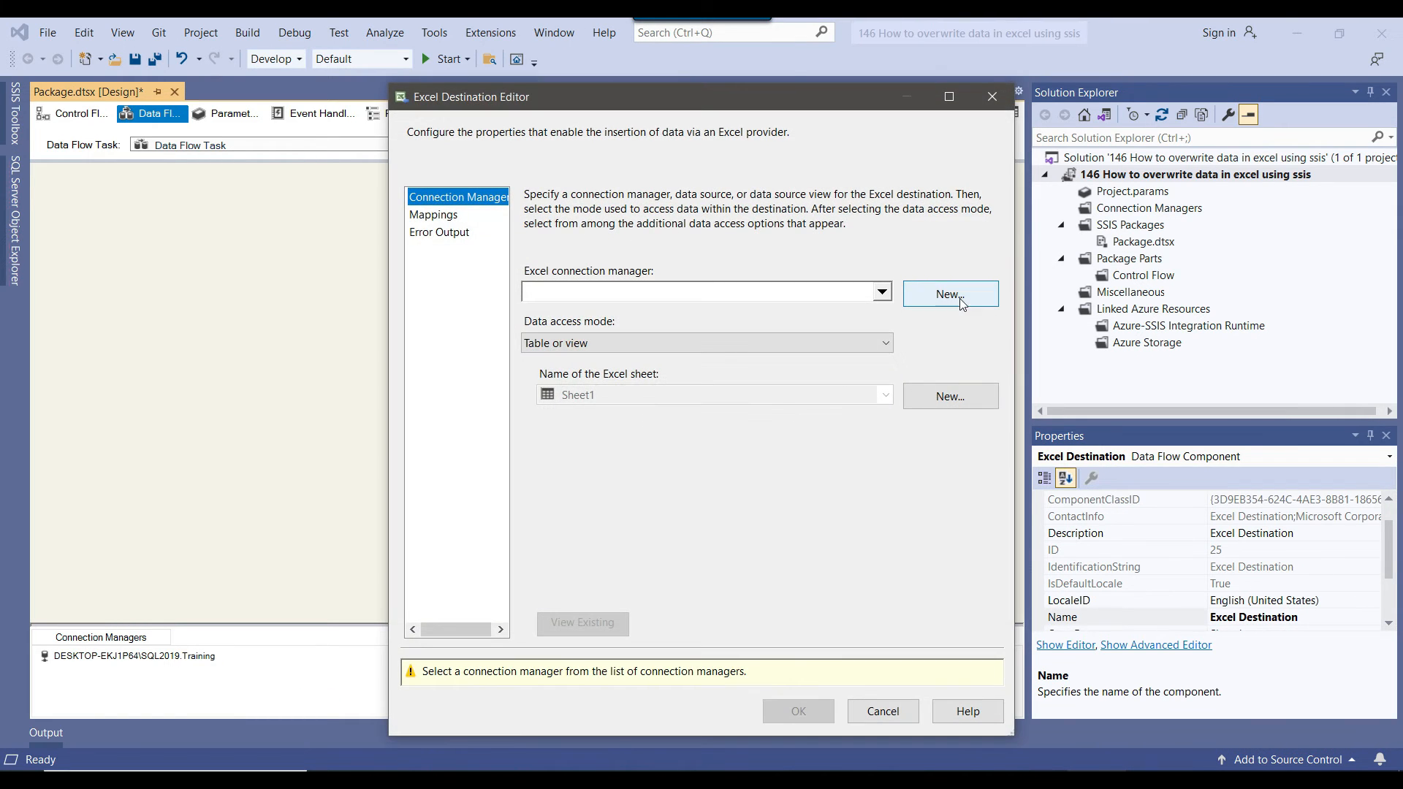
left_click(960, 300)
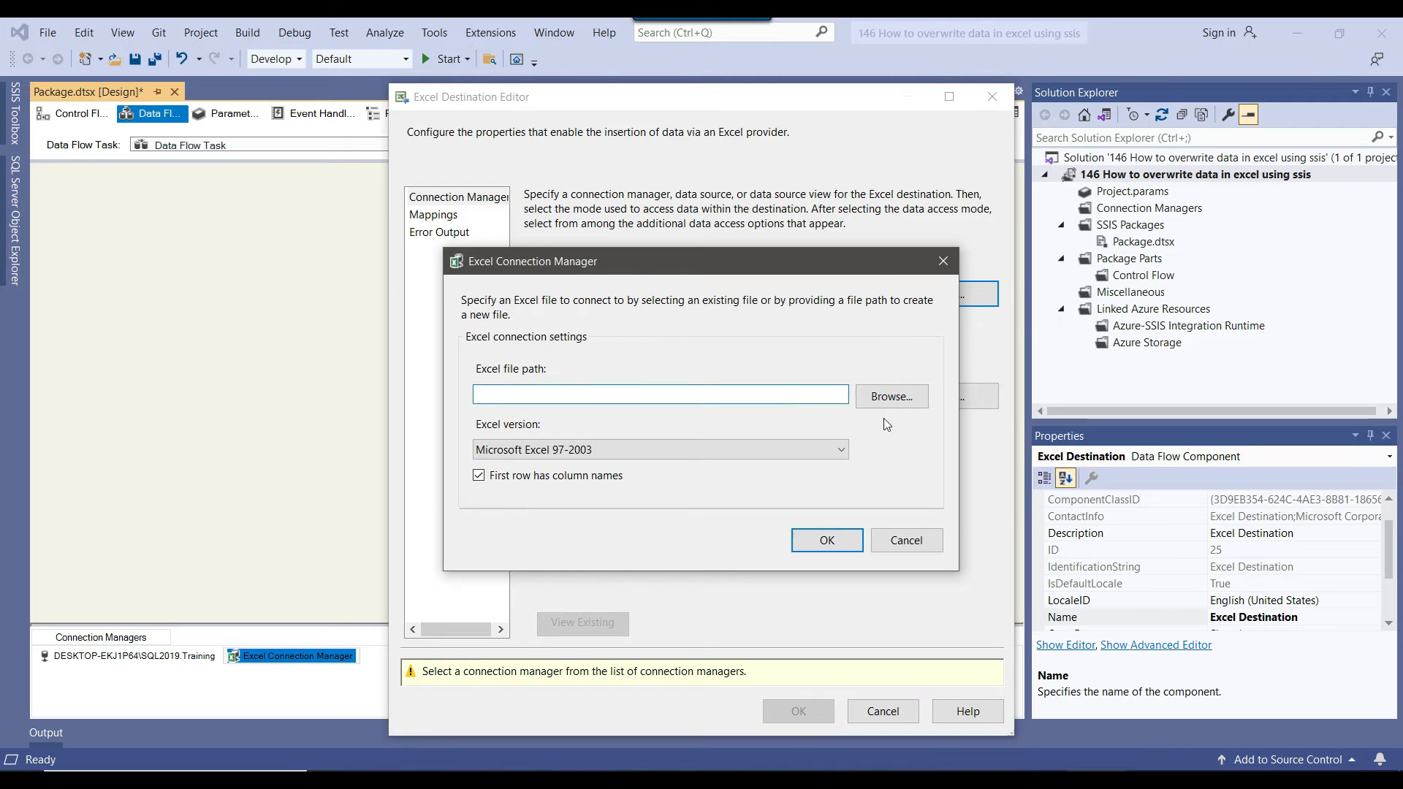
left_click(889, 398)
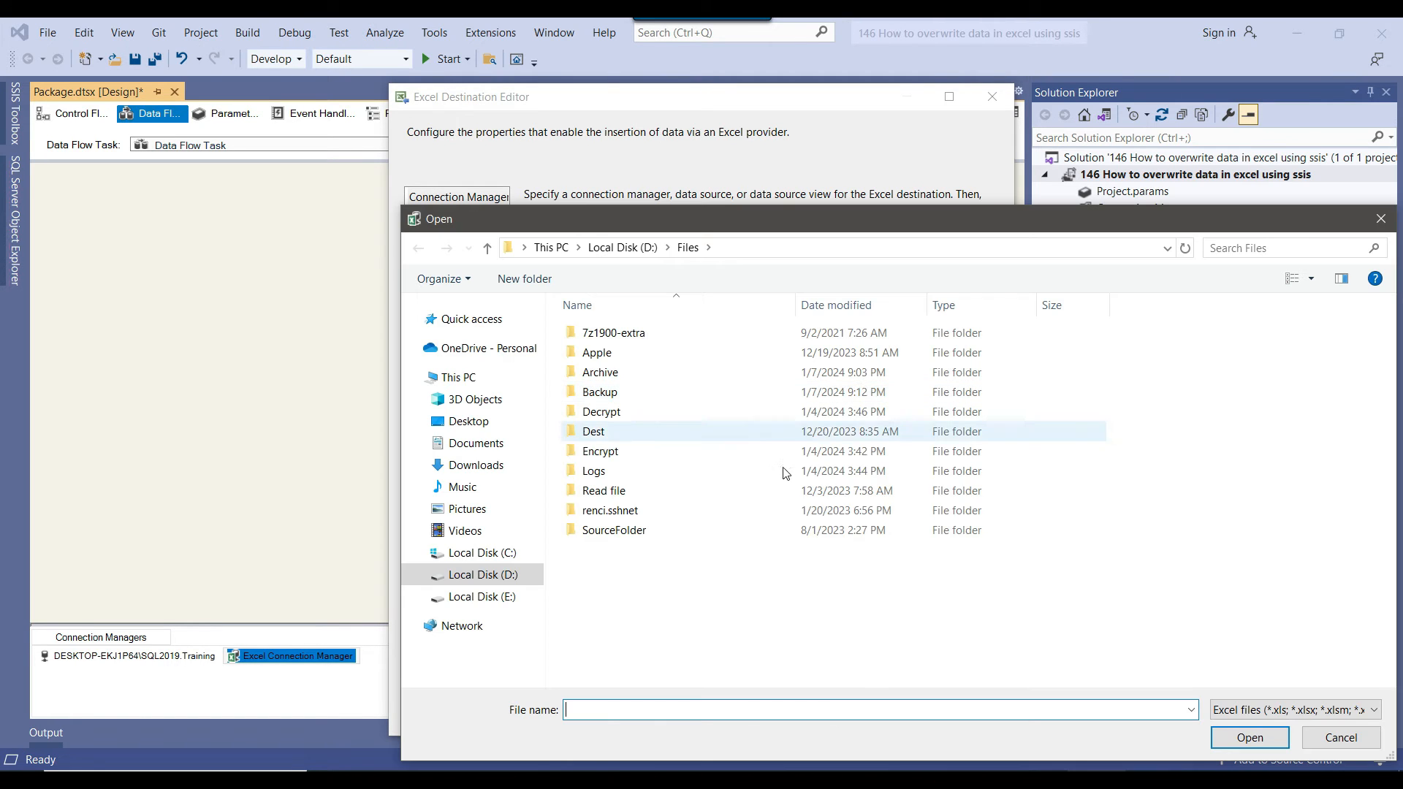
type("Course.xlsx")
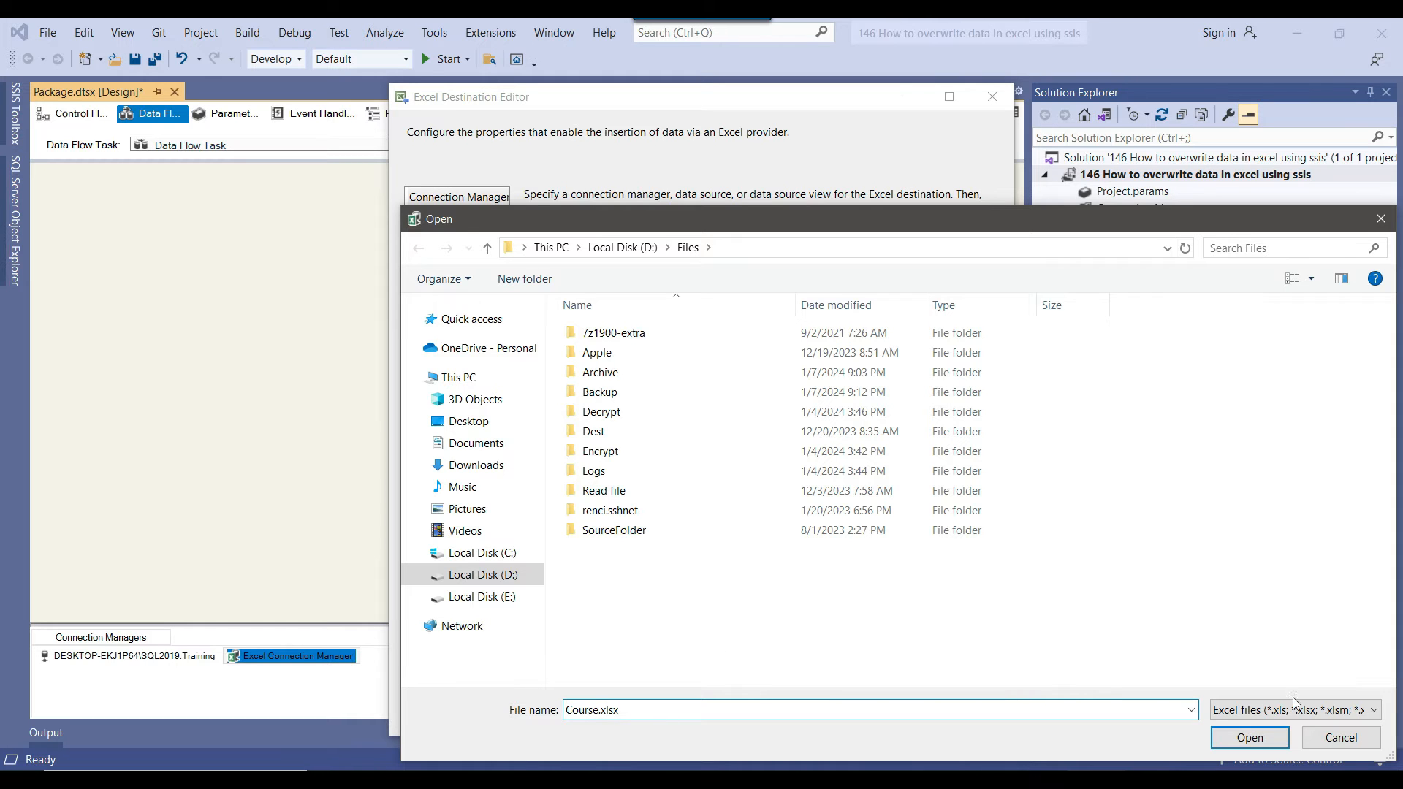
left_click(1266, 732)
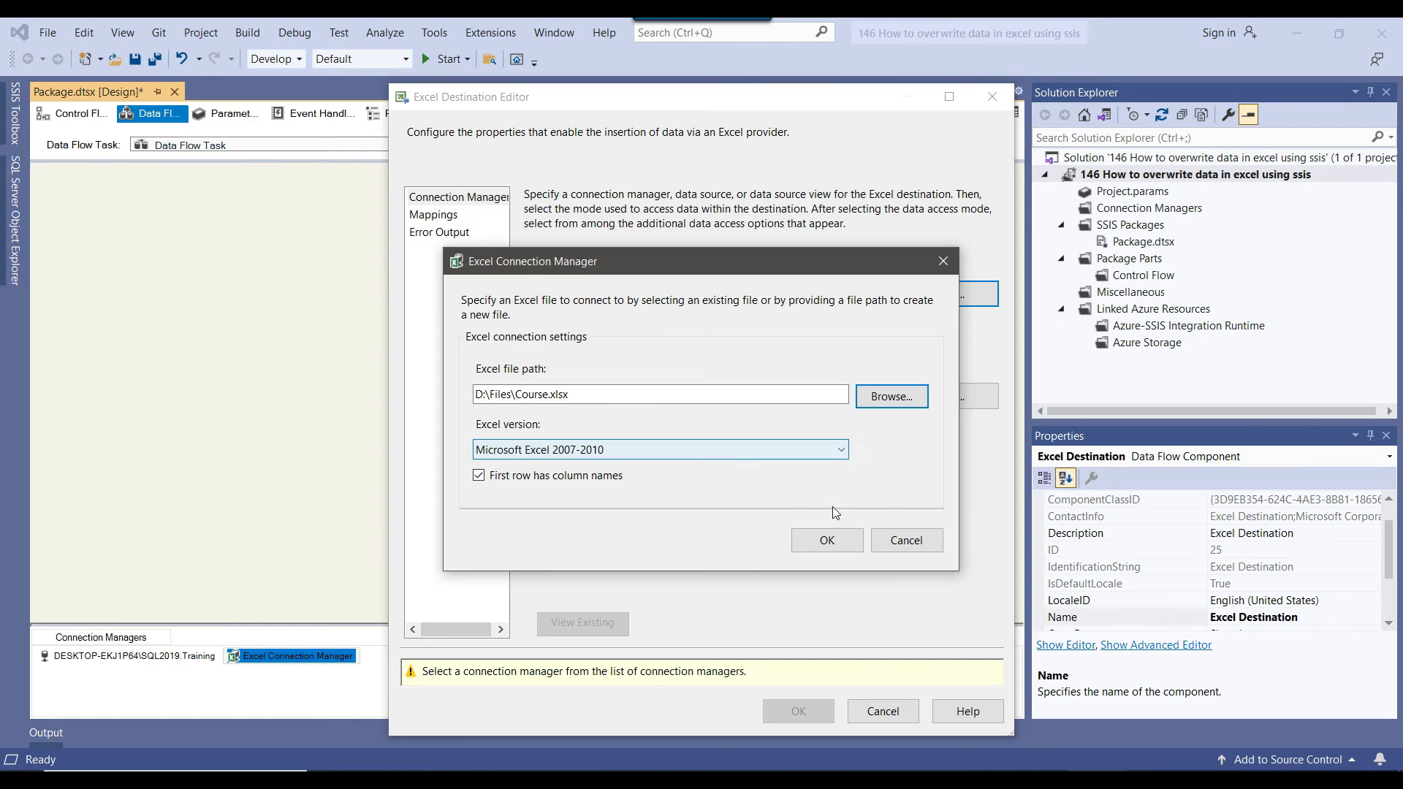
left_click(831, 541)
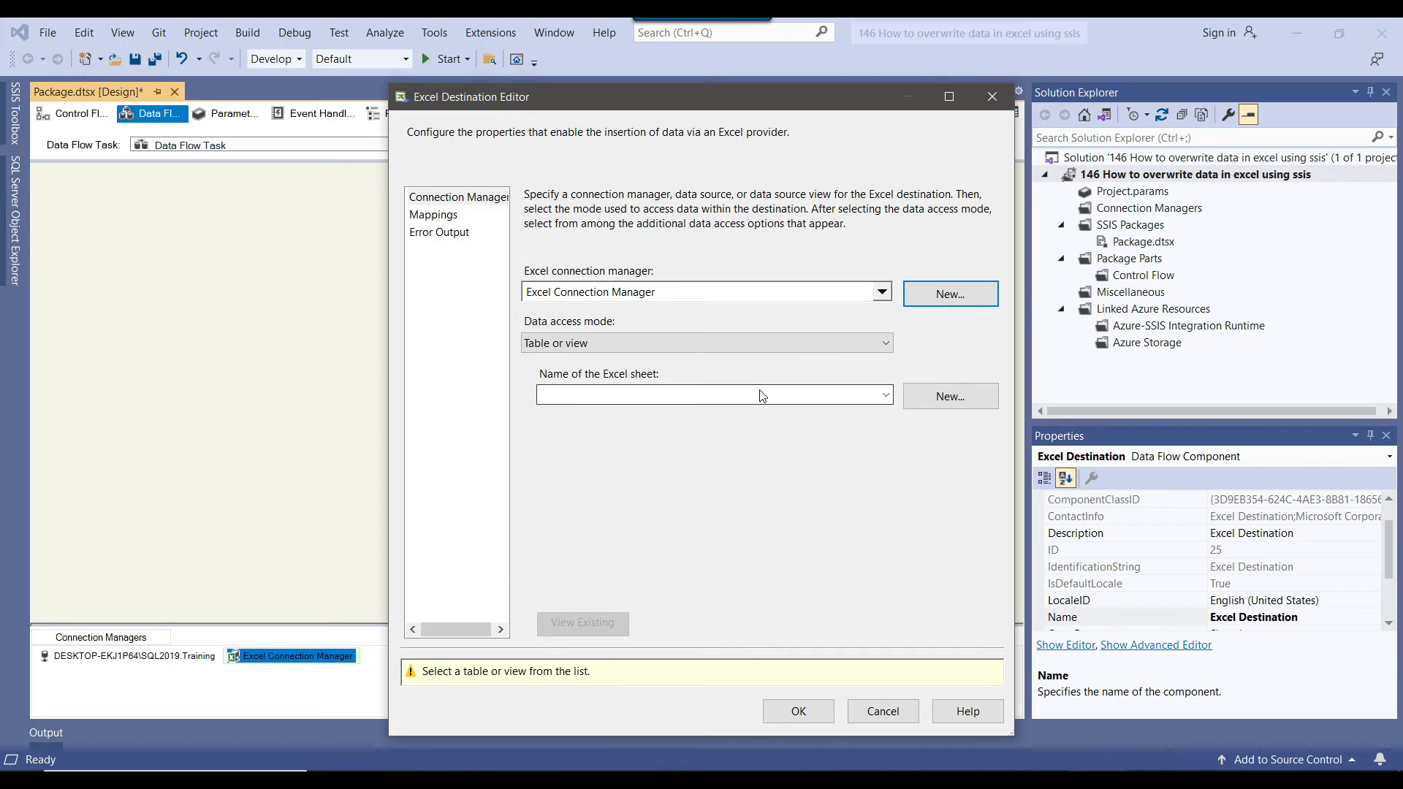
Start a new Excel sheet for the destination and name the table Sheet1 in the CREATE TABLE statement
left_click(966, 398)
left_click(852, 481)
left_click(696, 346)
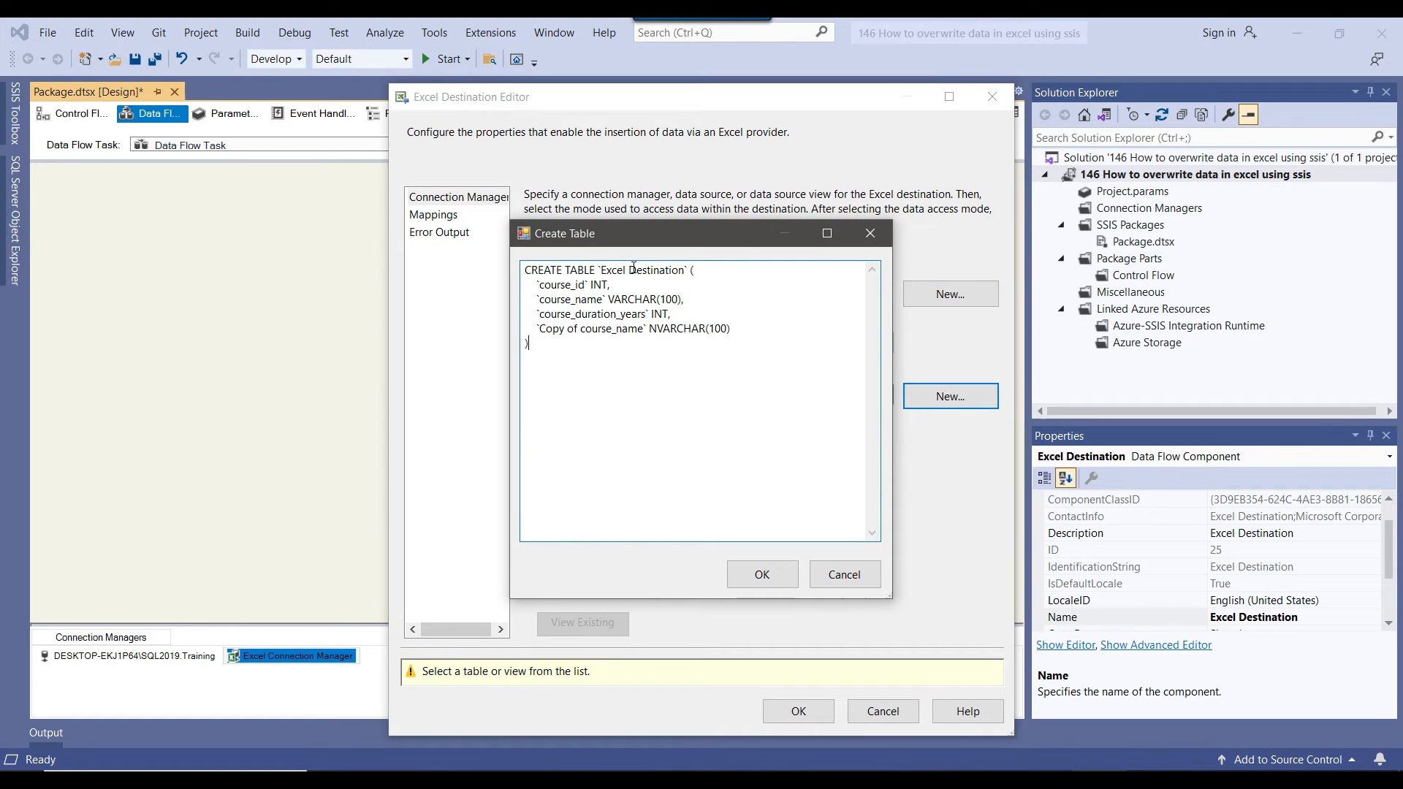
left_click_drag(602, 270, 671, 270)
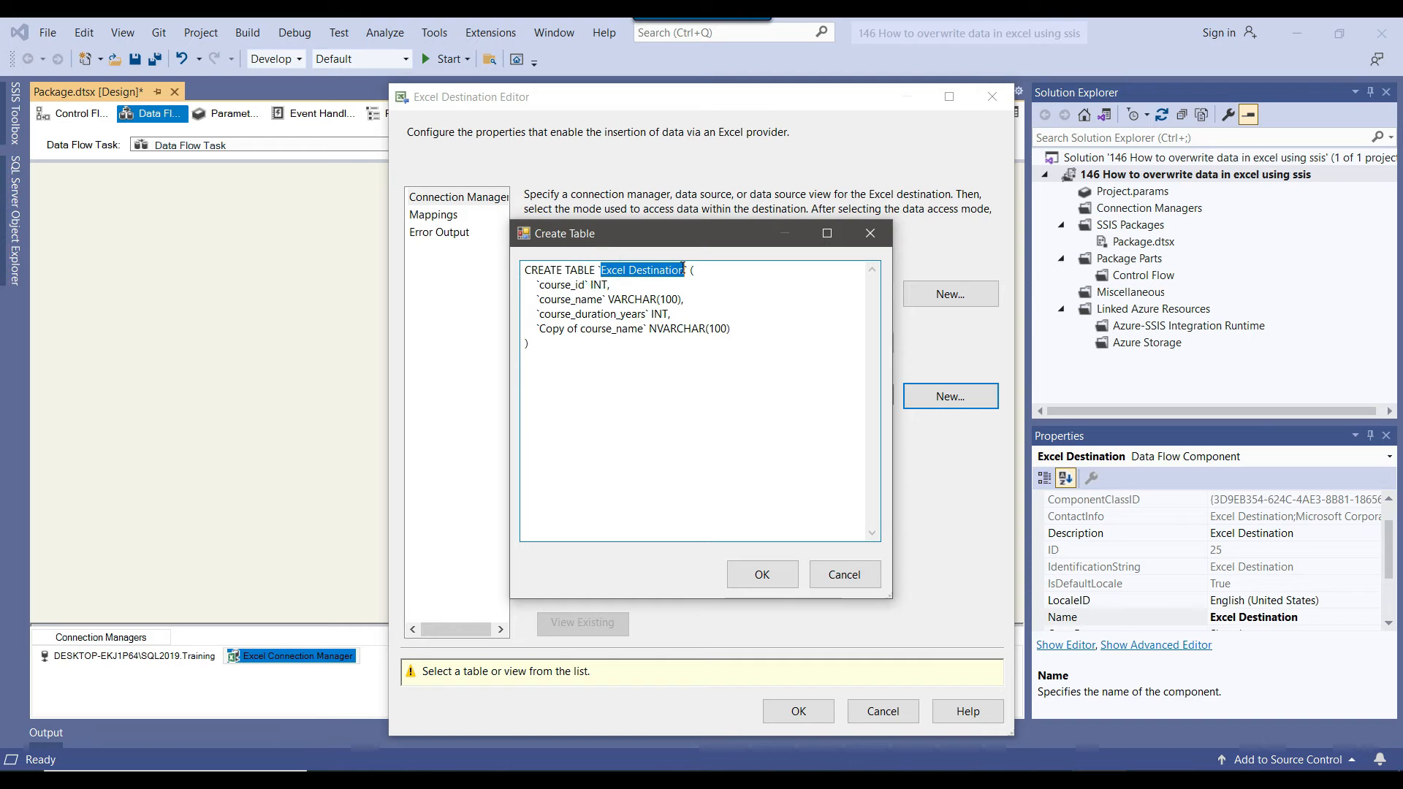
type("Sheet")
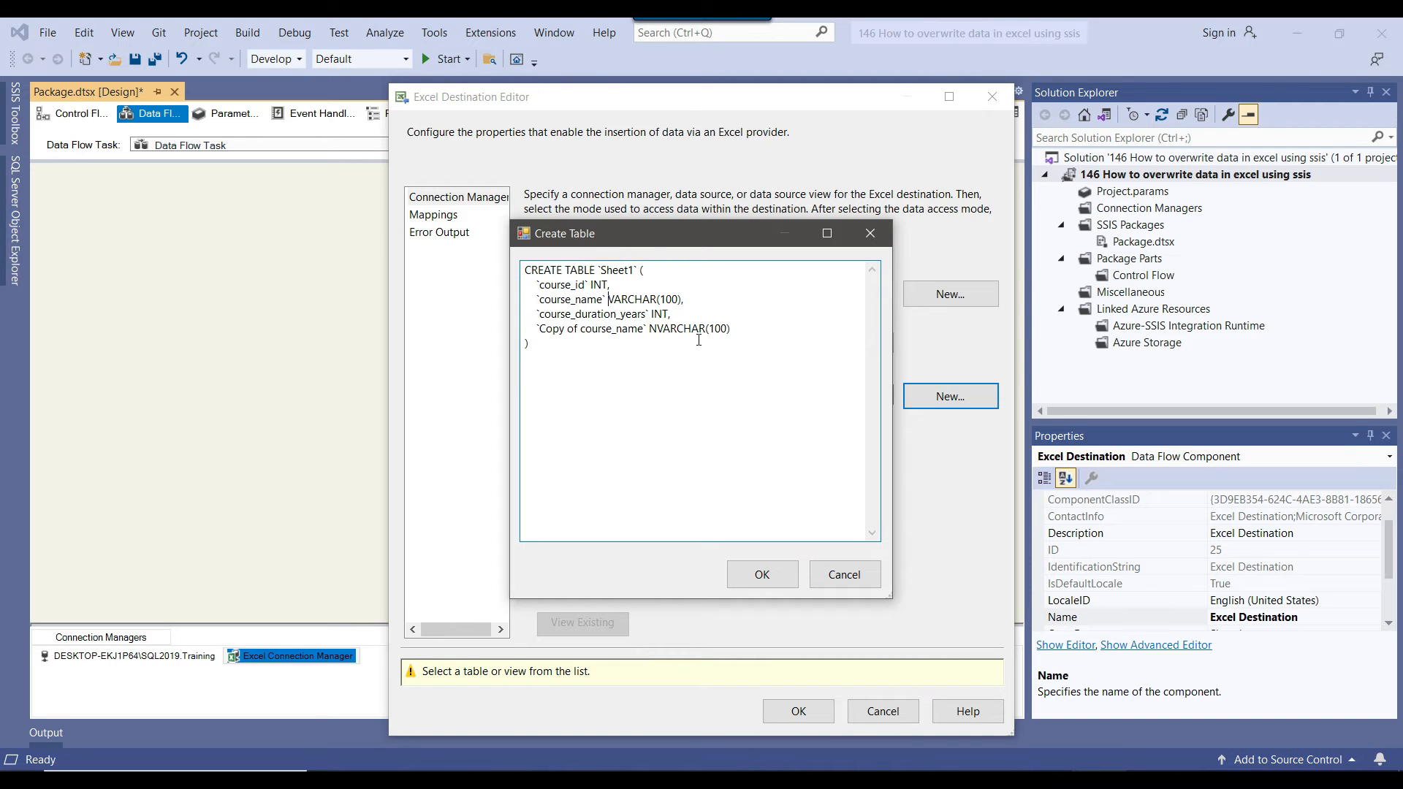
Set course_name to NVARCHAR(100), remove the Copy of course_name column from the CREATE TABLE statement, and create the sheet
key("shift+End")
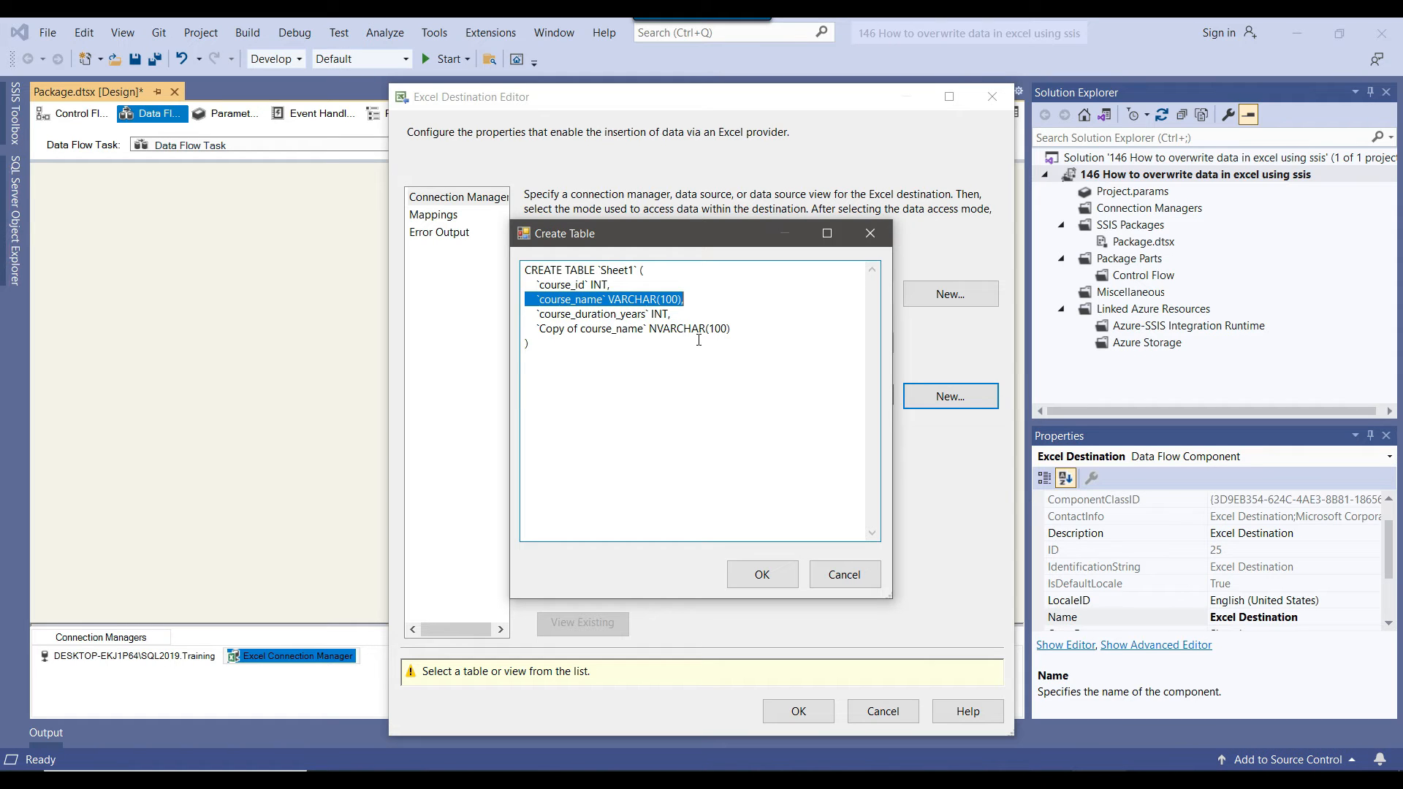
key("Down")
key("Down")
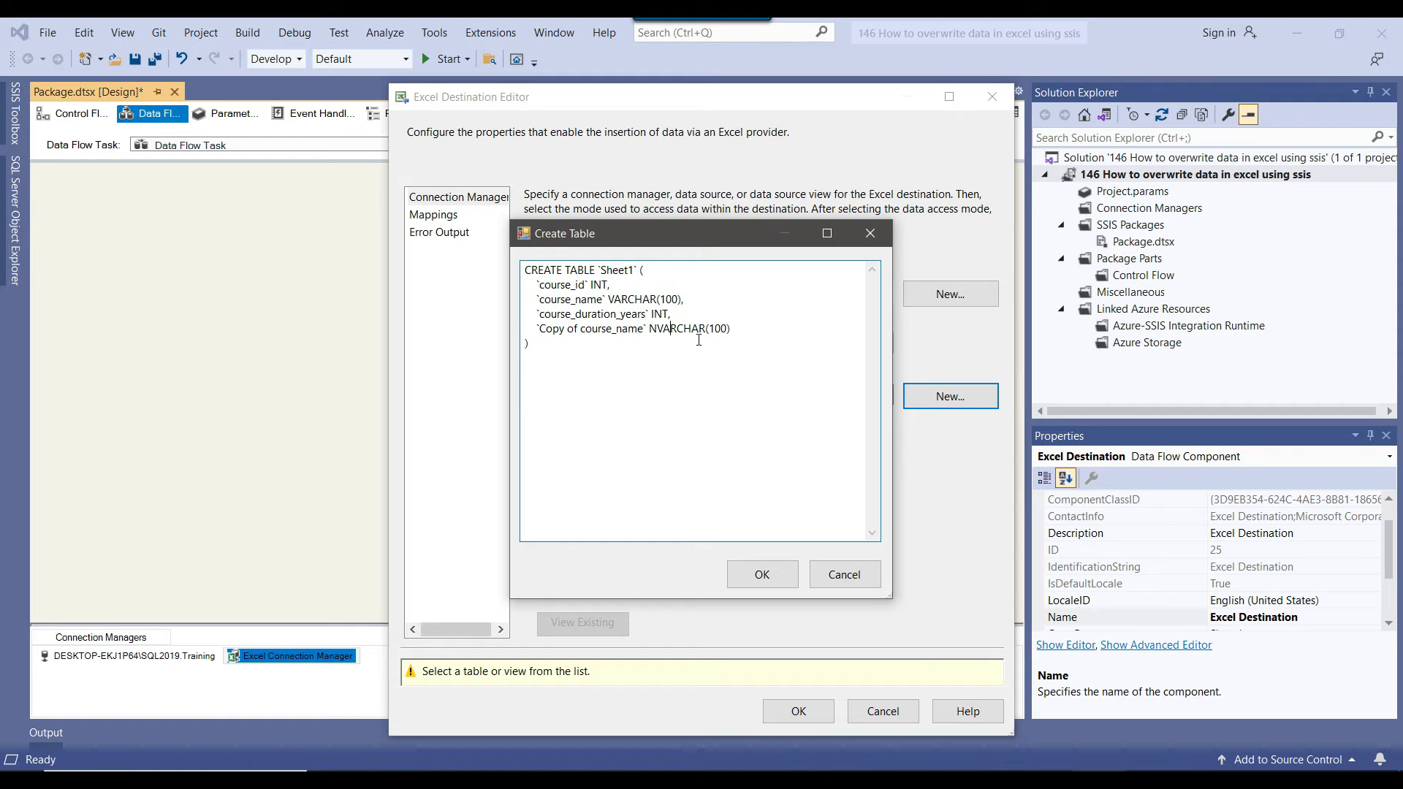
key("Home")
key("shift+End")
left_click(771, 336)
left_click_drag(546, 332, 640, 335)
mouse_move(725, 329)
left_mouse_down()
mouse_move(762, 329)
mouse_move(713, 329)
mouse_move(732, 330)
left_mouse_up()
key("ctrl+c")
left_click_drag(609, 299, 682, 299)
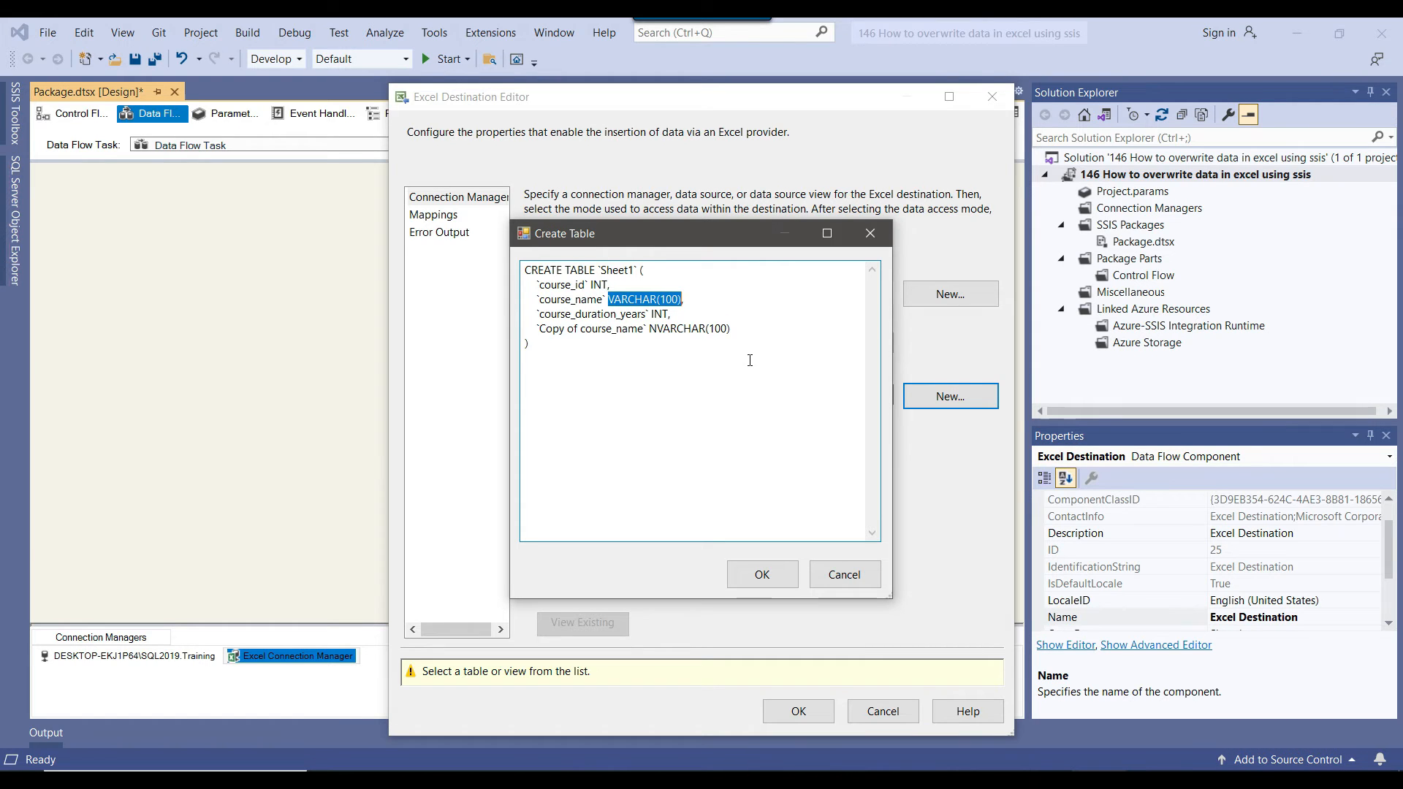
key("ctrl+v")
key("shift+Home")
key("BackSpace")
key("BackSpace")
key("BackSpace")
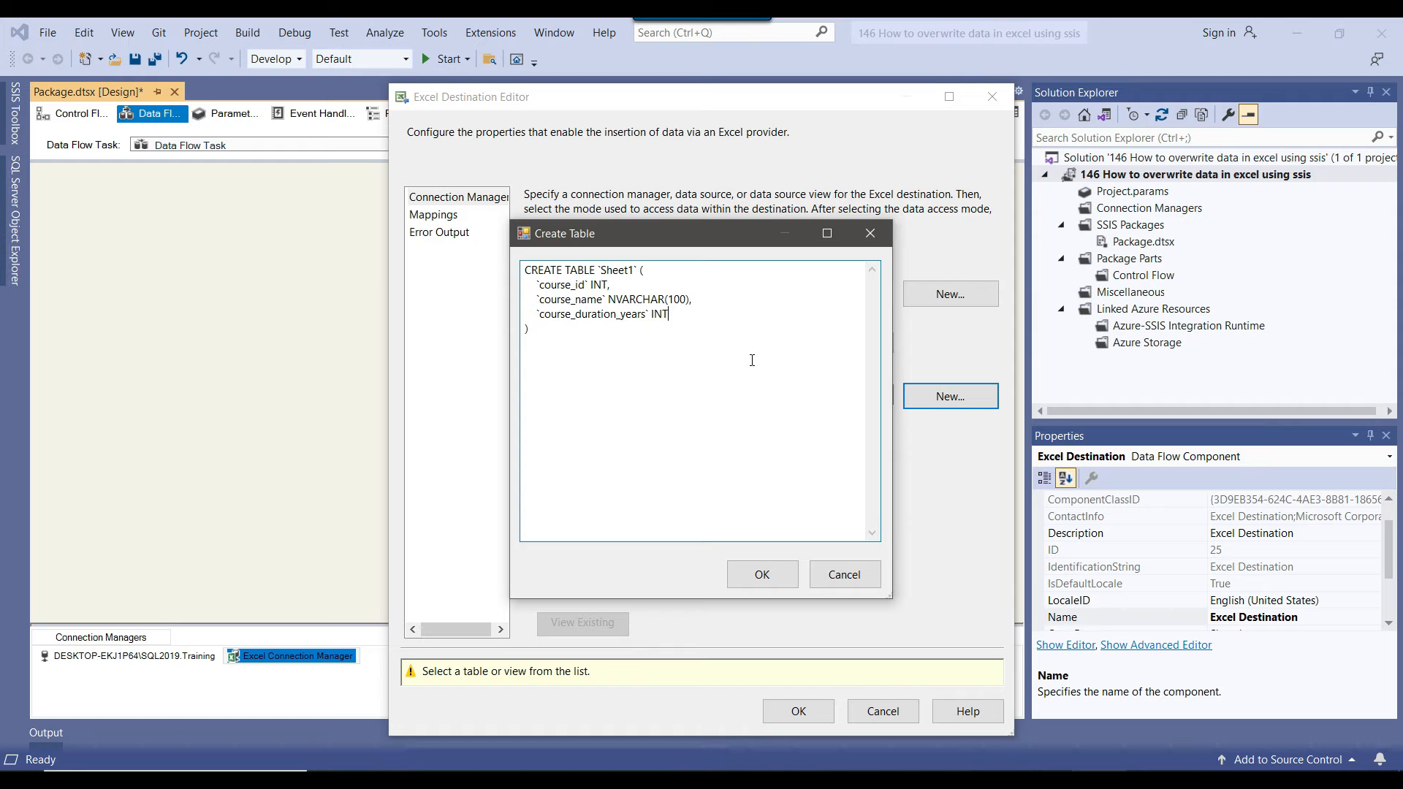
left_click(757, 572)
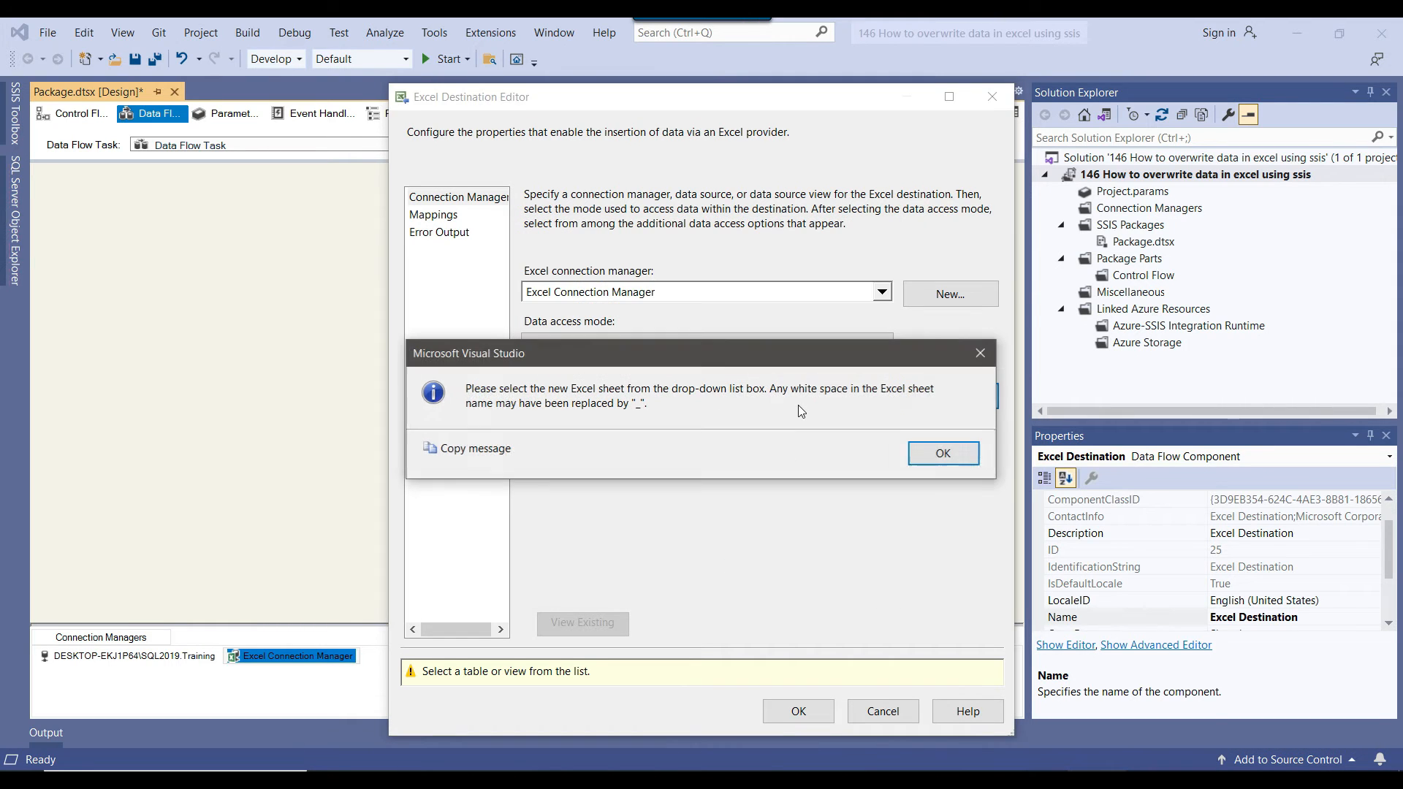
left_click(941, 453)
Select Sheet1 as the destination sheet, check that Copy of course_name maps to course_name, and apply the Excel Destination settings
left_click(829, 397)
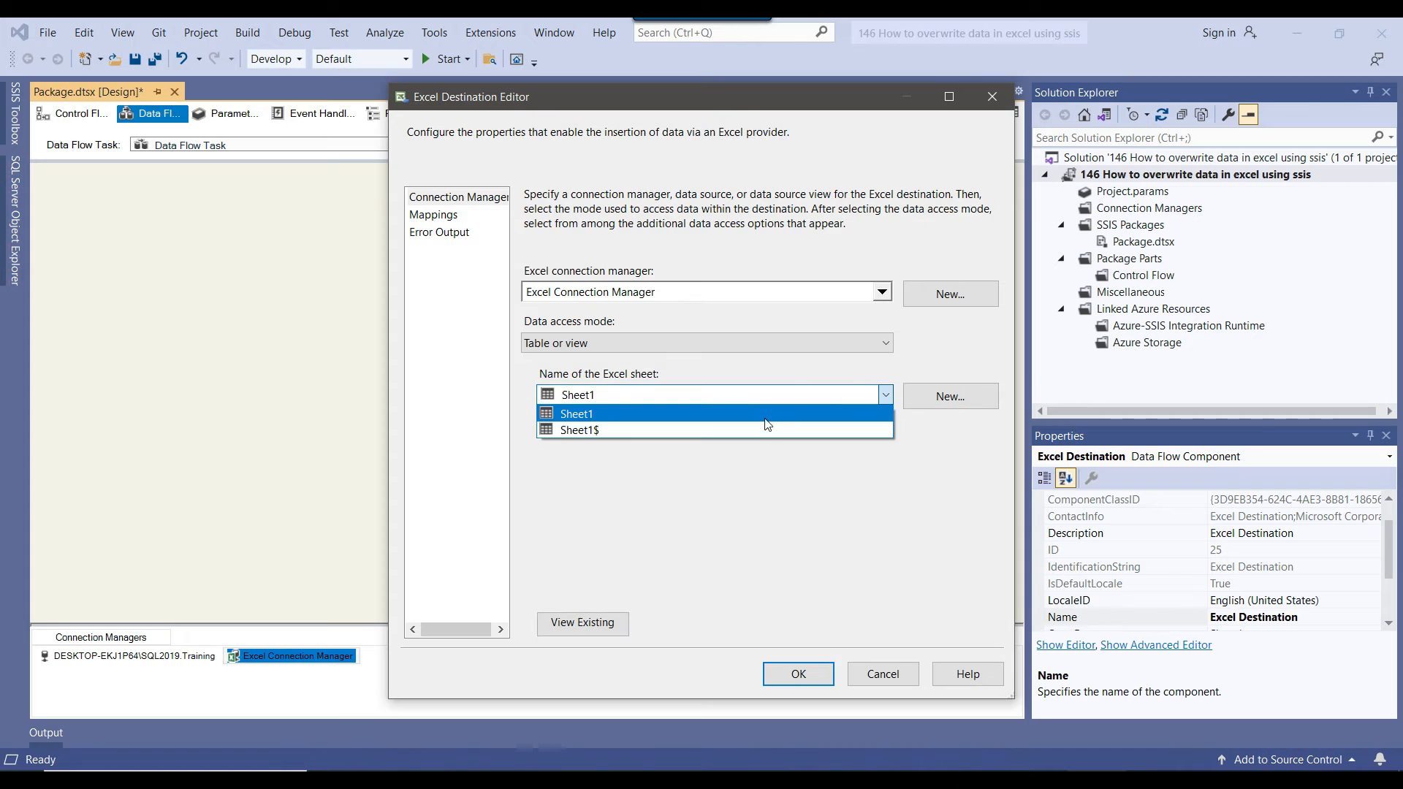
left_click(713, 420)
left_click(432, 217)
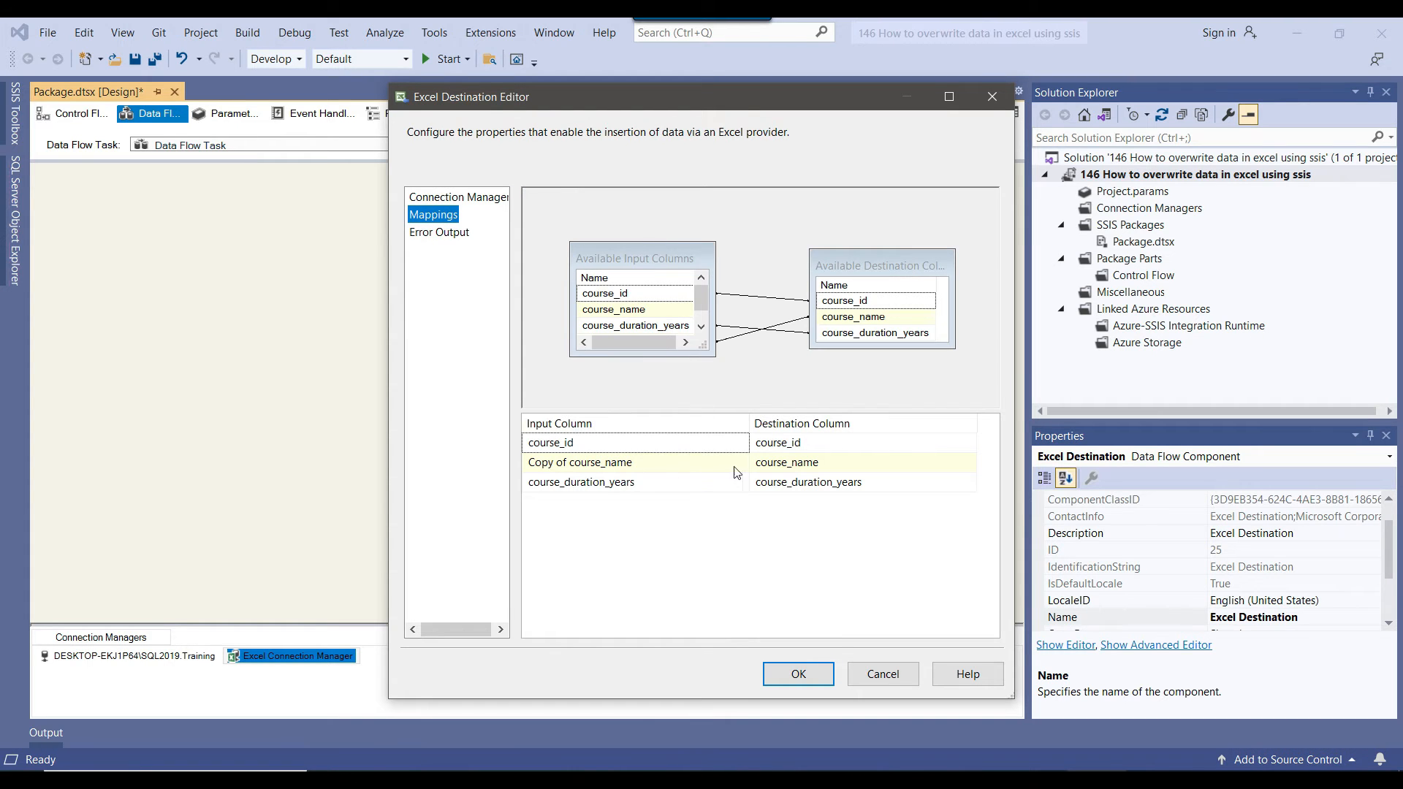
left_click(699, 469)
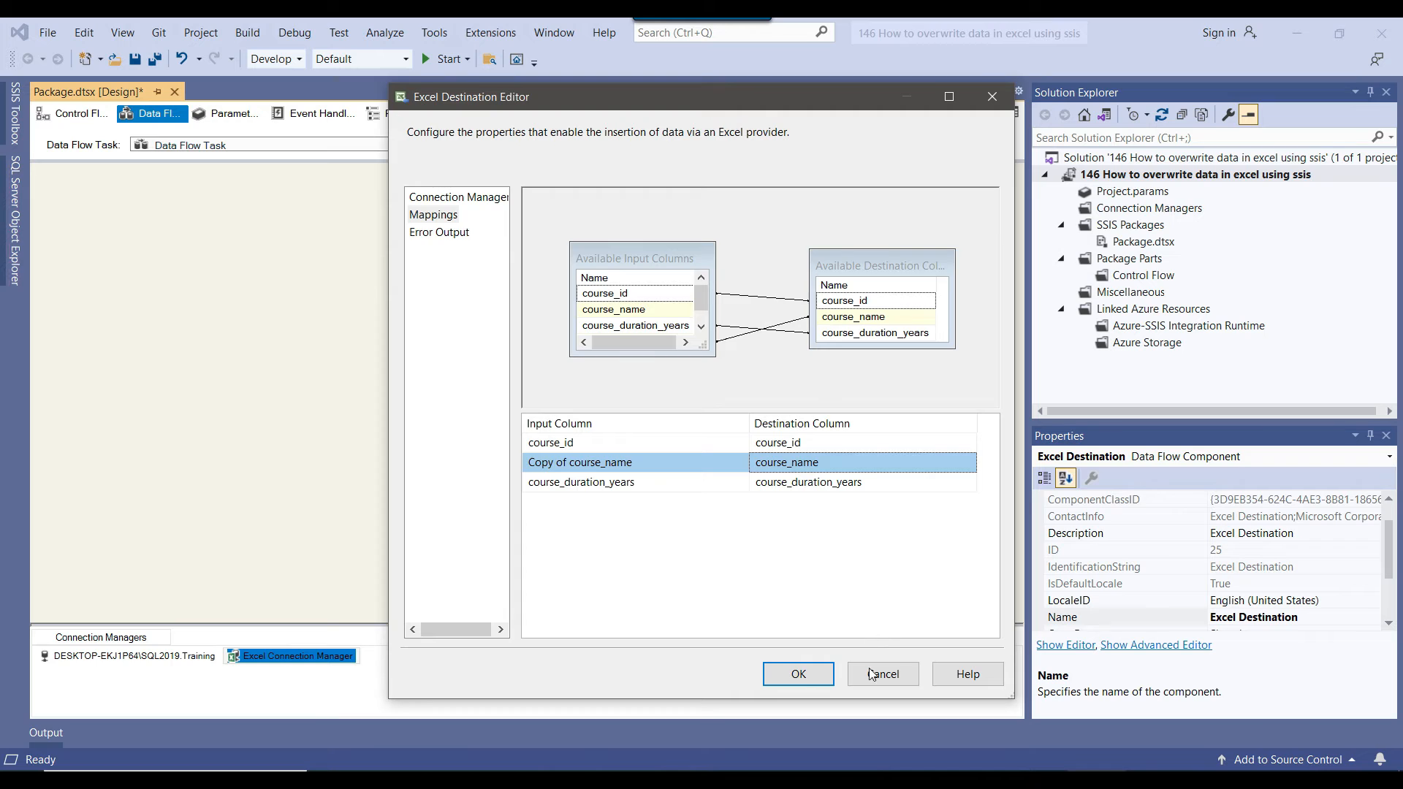
left_click(799, 672)
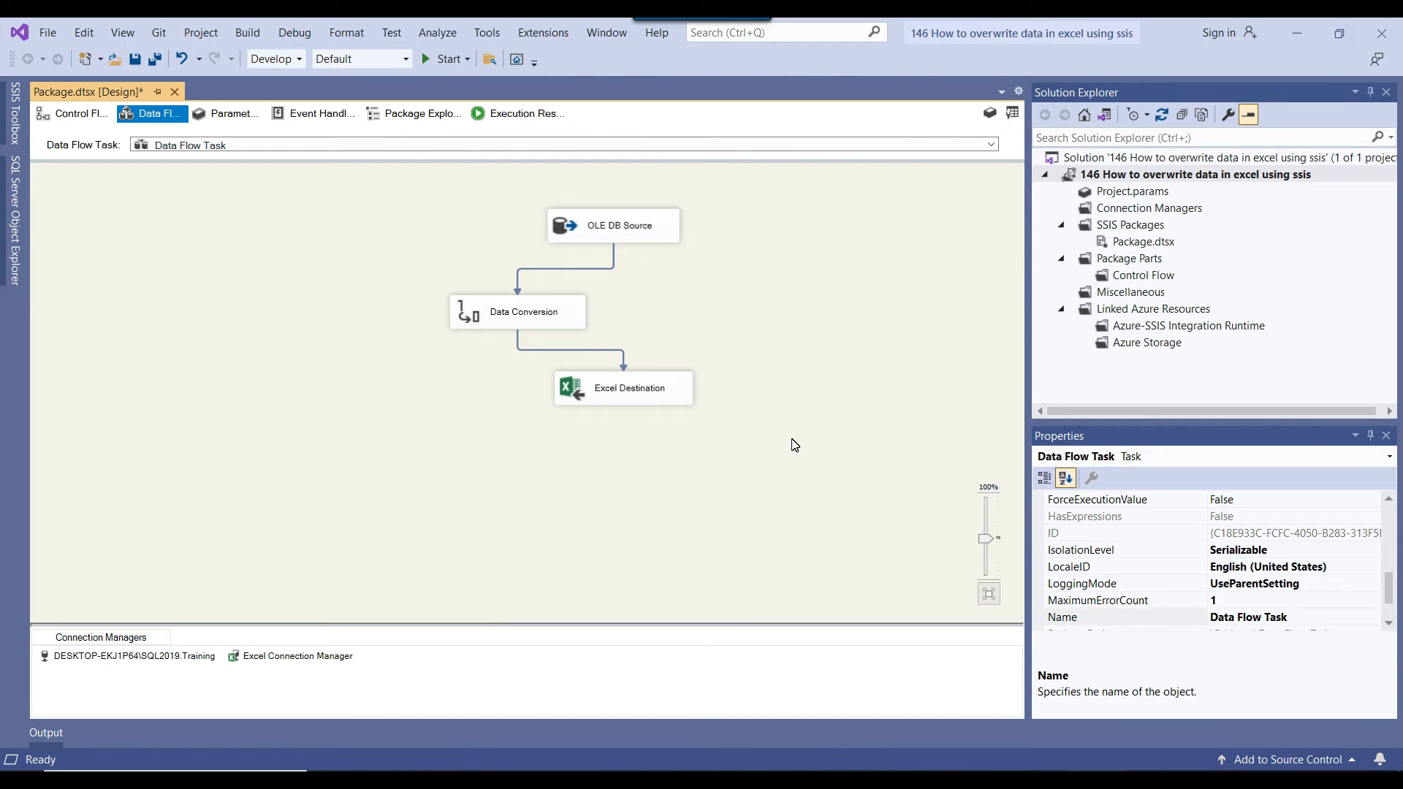
Switch to File Explorer and copy Course.xlsx from D:\Files
left_click(73, 114)
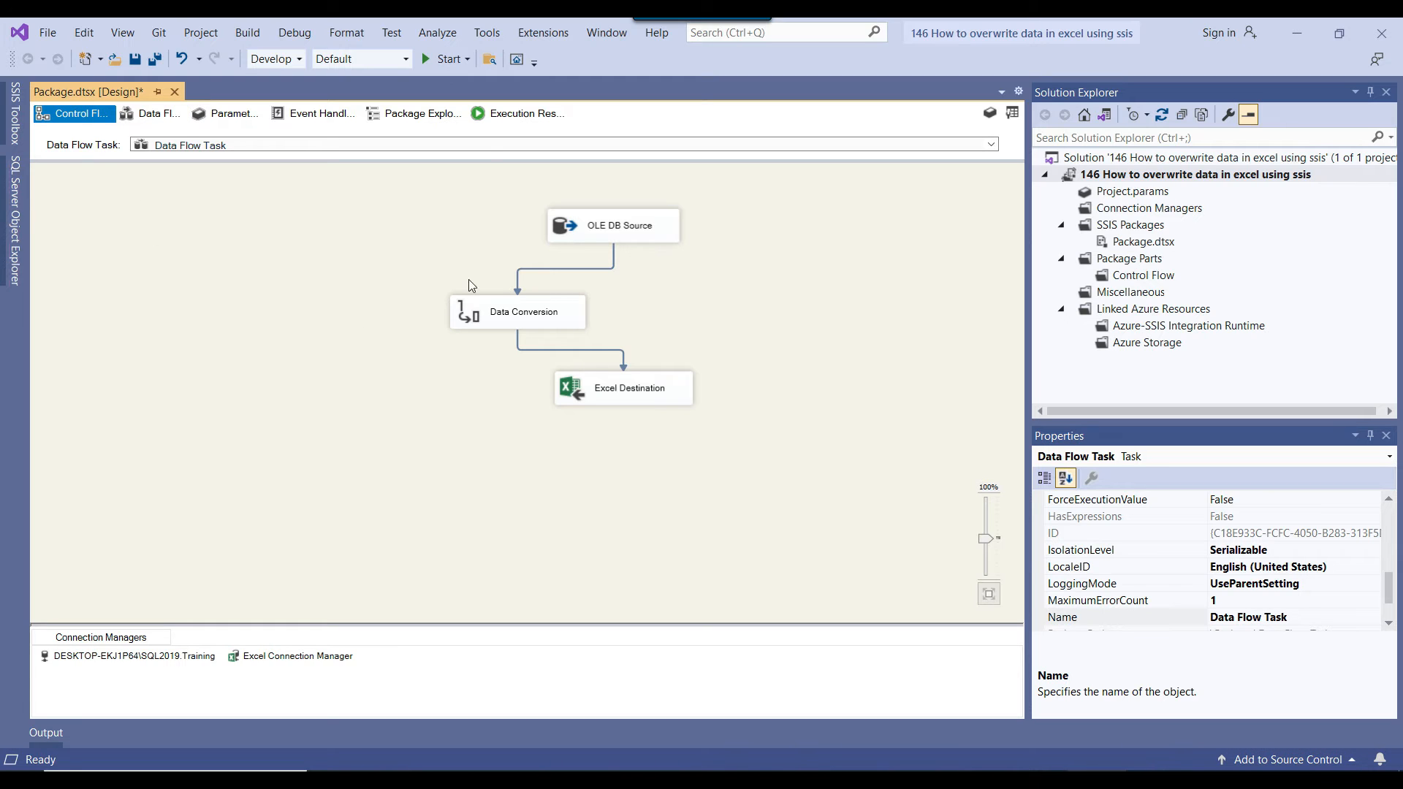
left_click(144, 120)
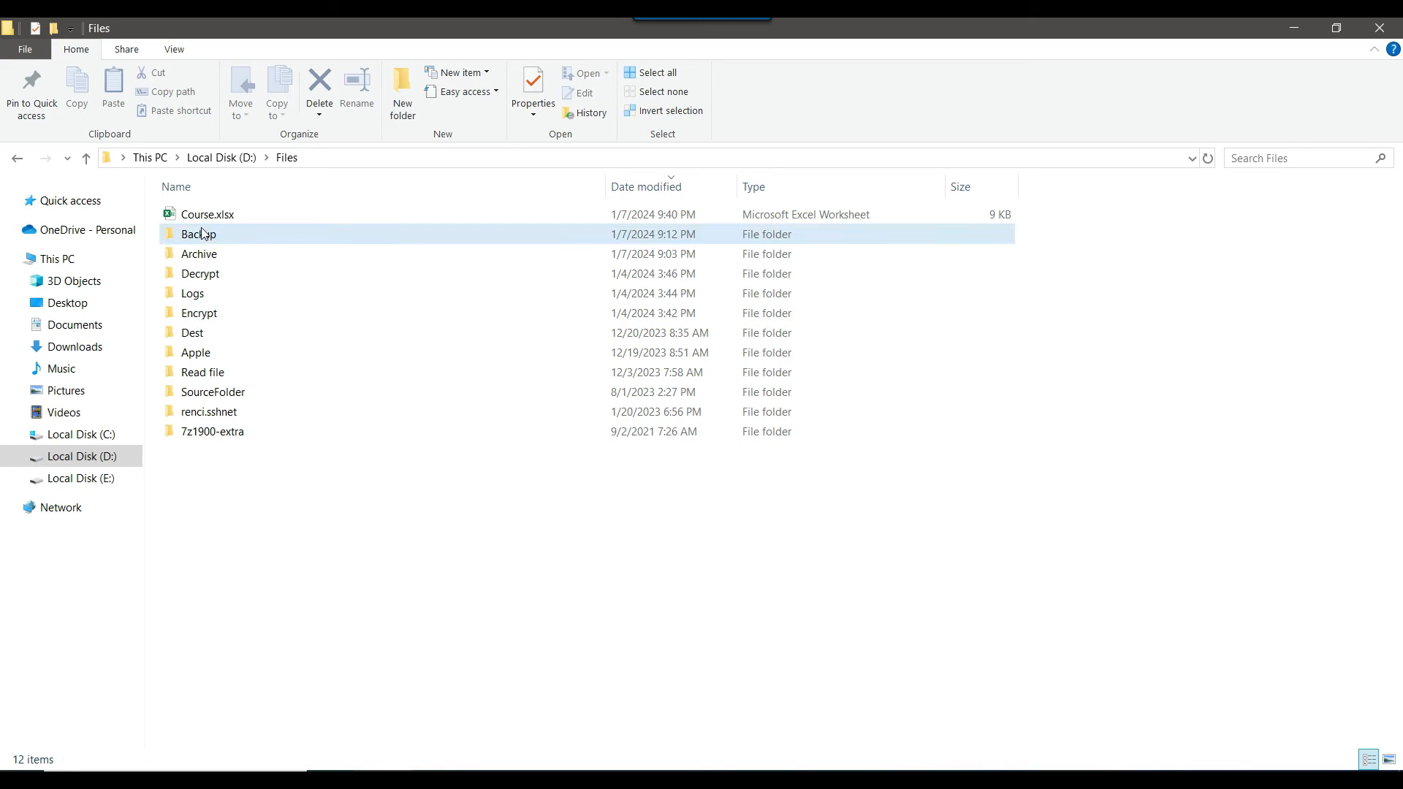
left_click(206, 216)
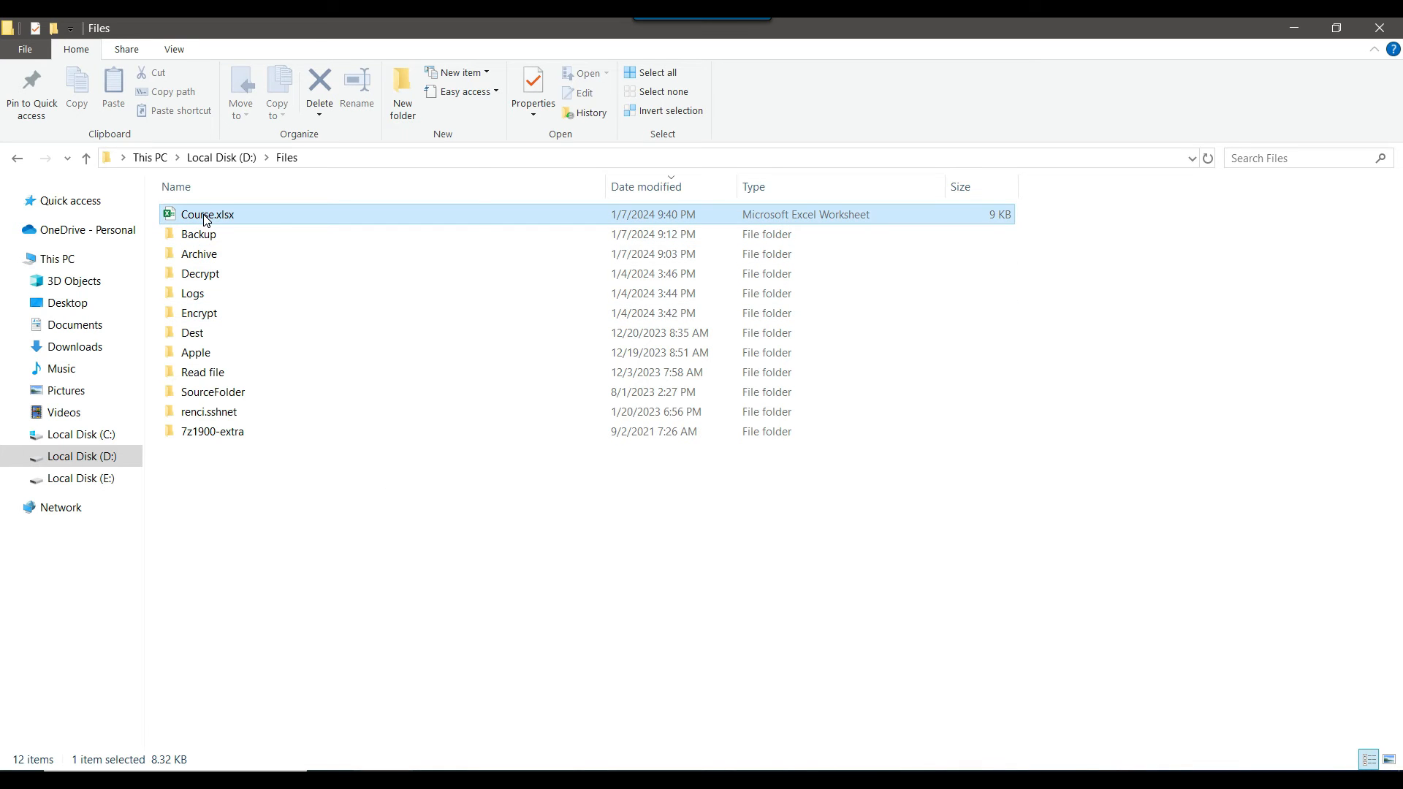
right_click(206, 219)
left_click(269, 660)
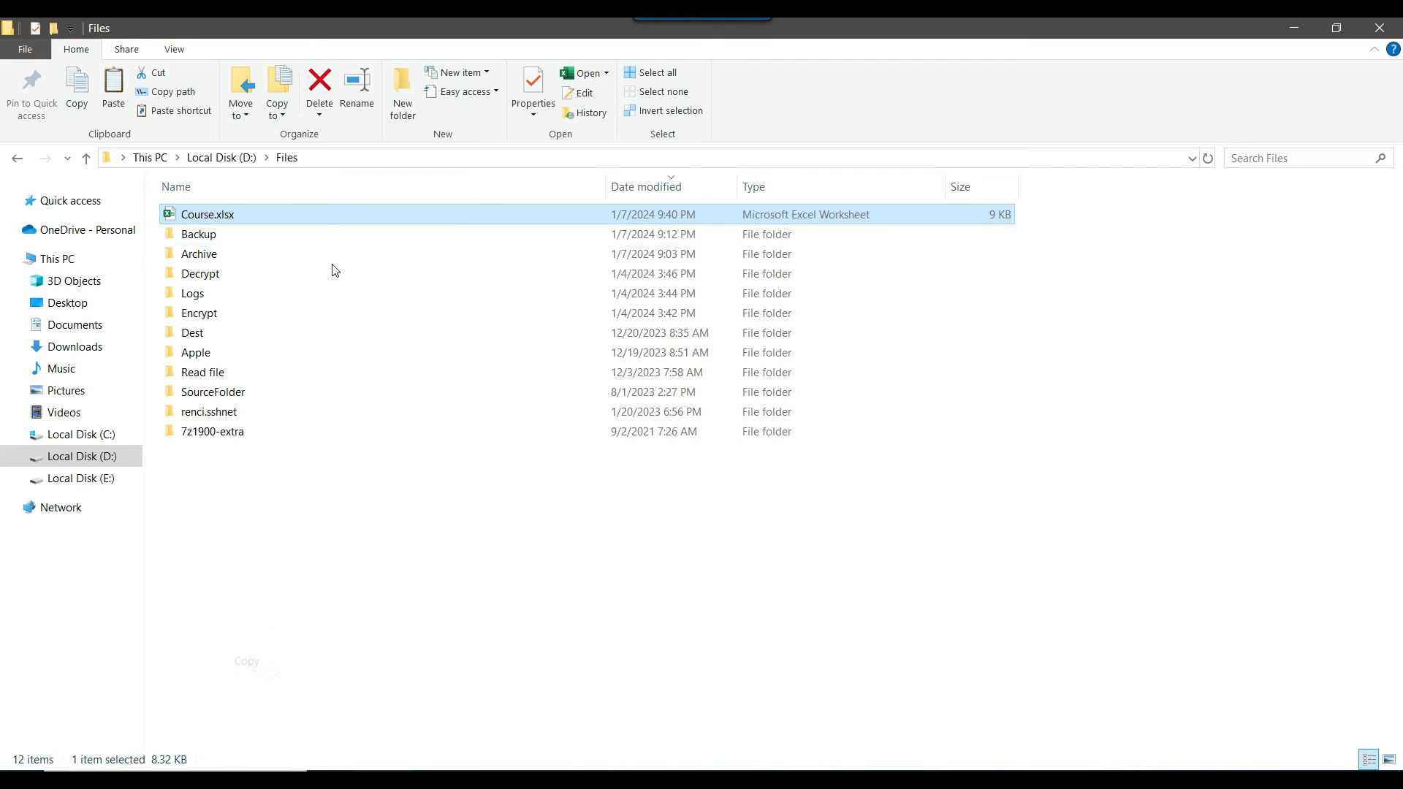
Open Course.xlsx, fit the course_name and course_duration_years columns to their headers, then close the workbook and save the changes
right_click(243, 217)
left_click(290, 163)
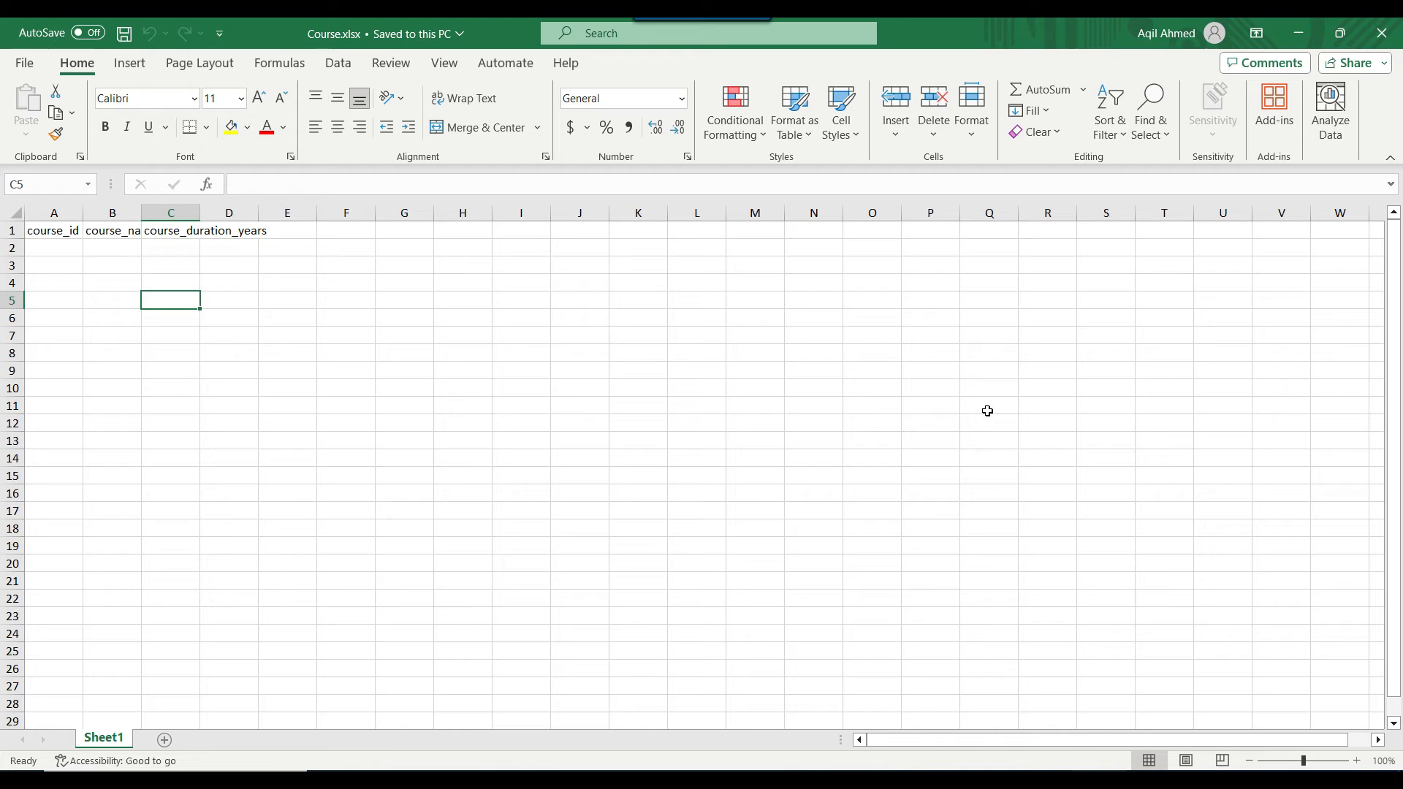
left_click(72, 231)
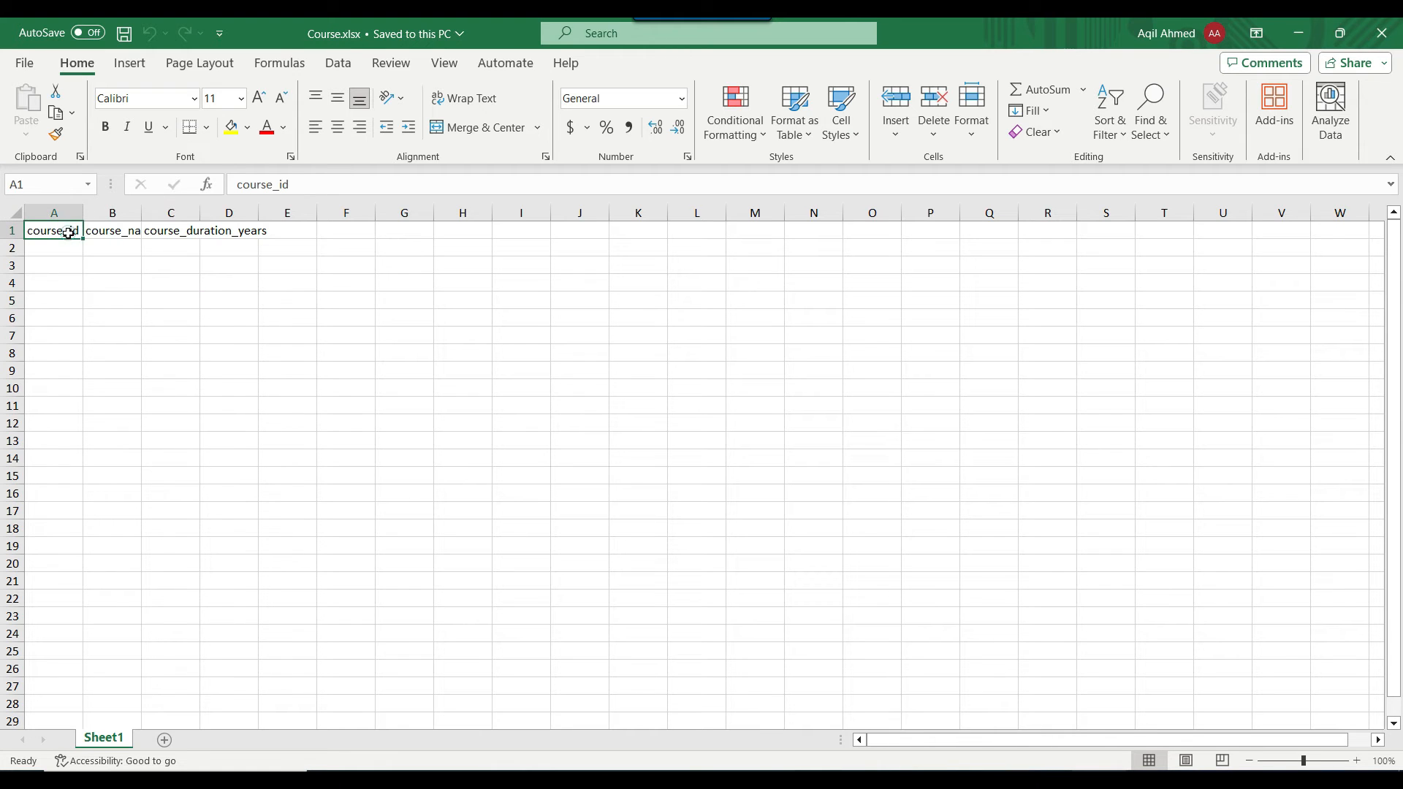
double_click(142, 212)
double_click(220, 211)
left_click(232, 288)
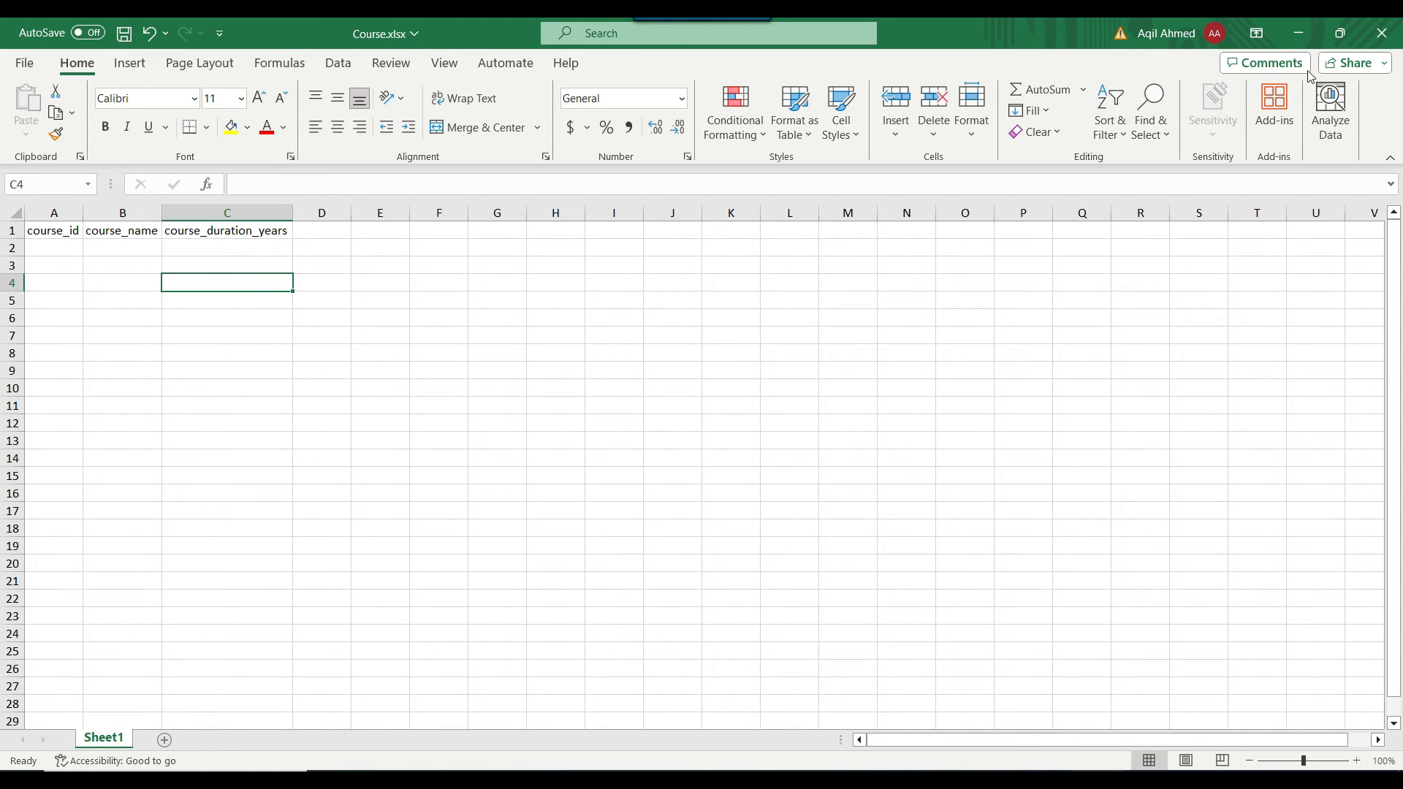
left_click(1380, 38)
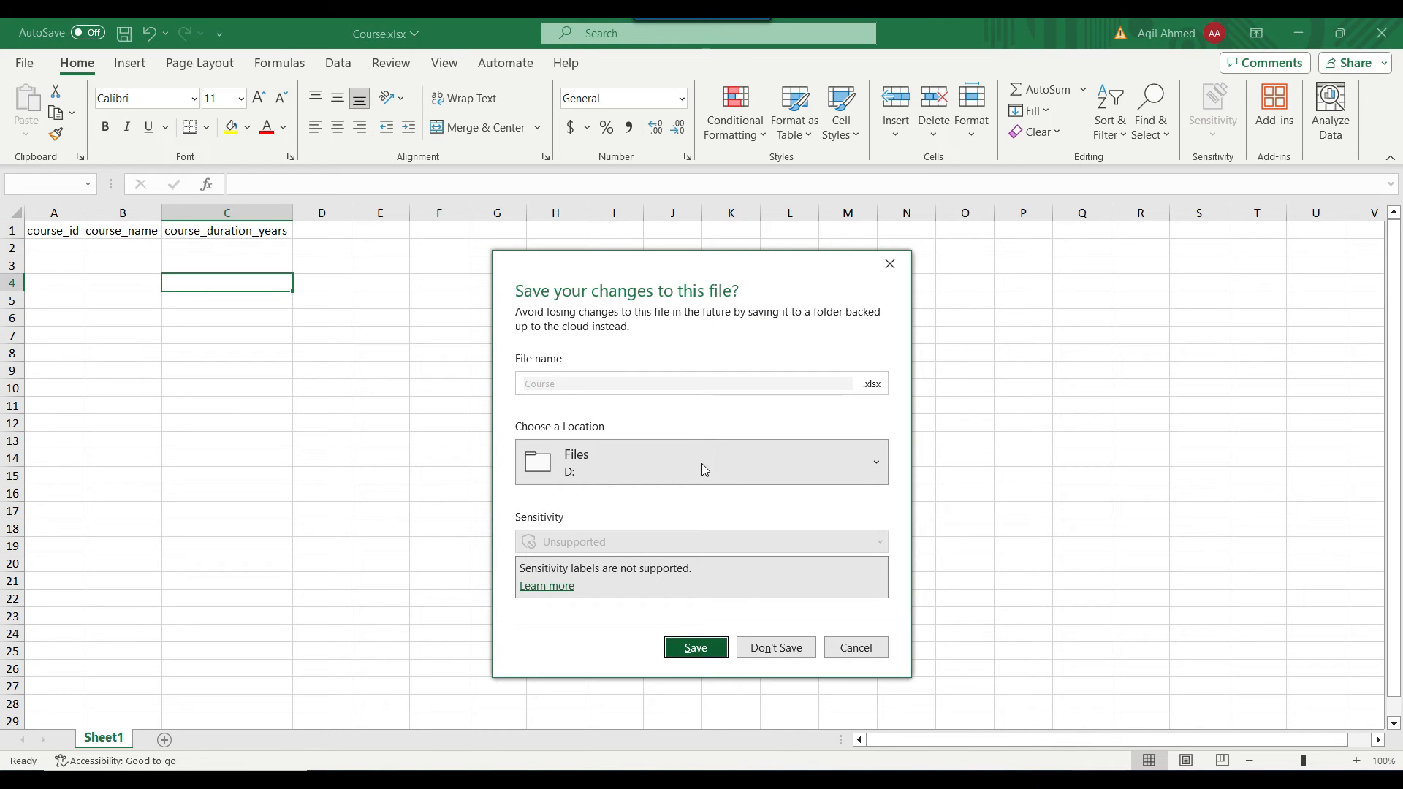
left_click(694, 644)
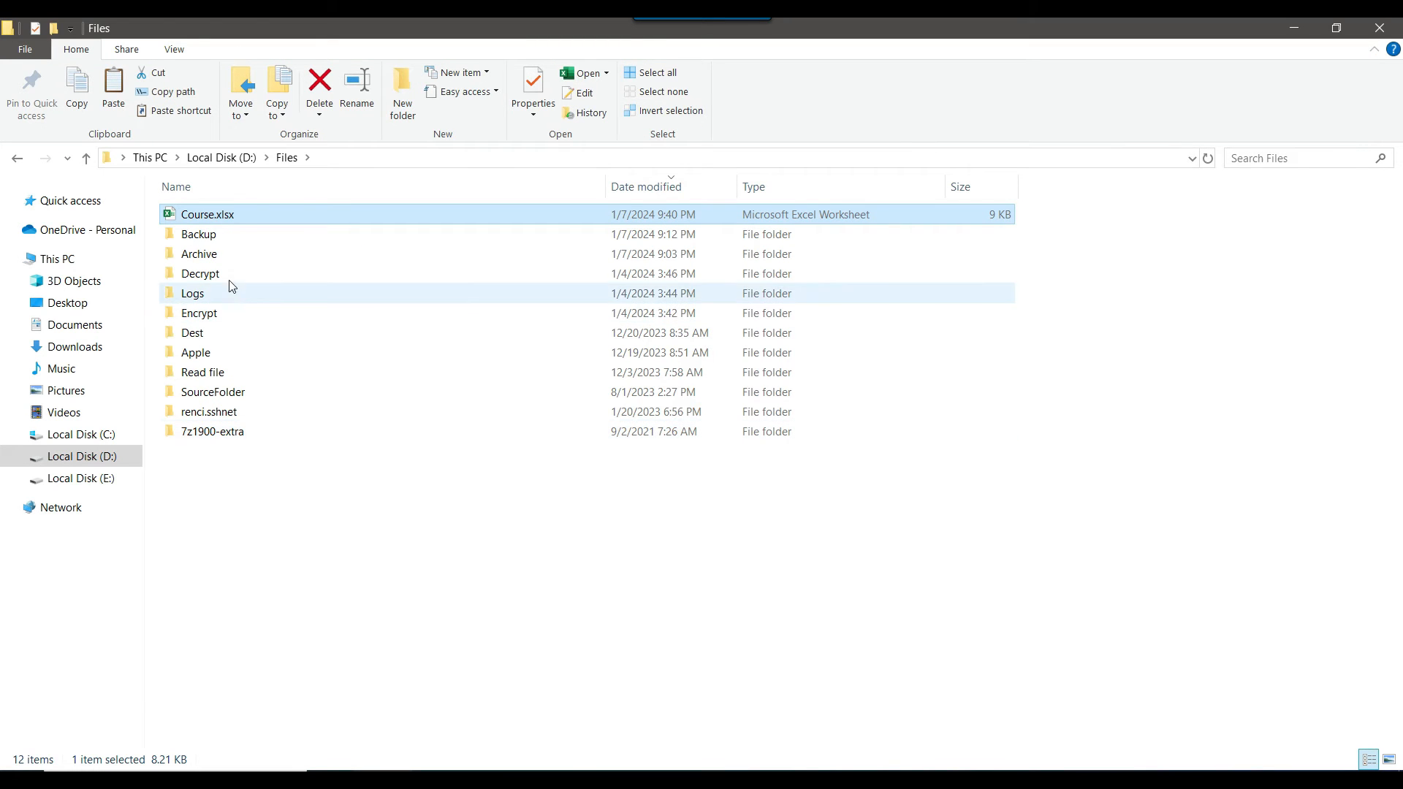
Paste the copied Course.xlsx into the D:\Files\Backup folder
left_click(215, 235)
double_click(215, 235)
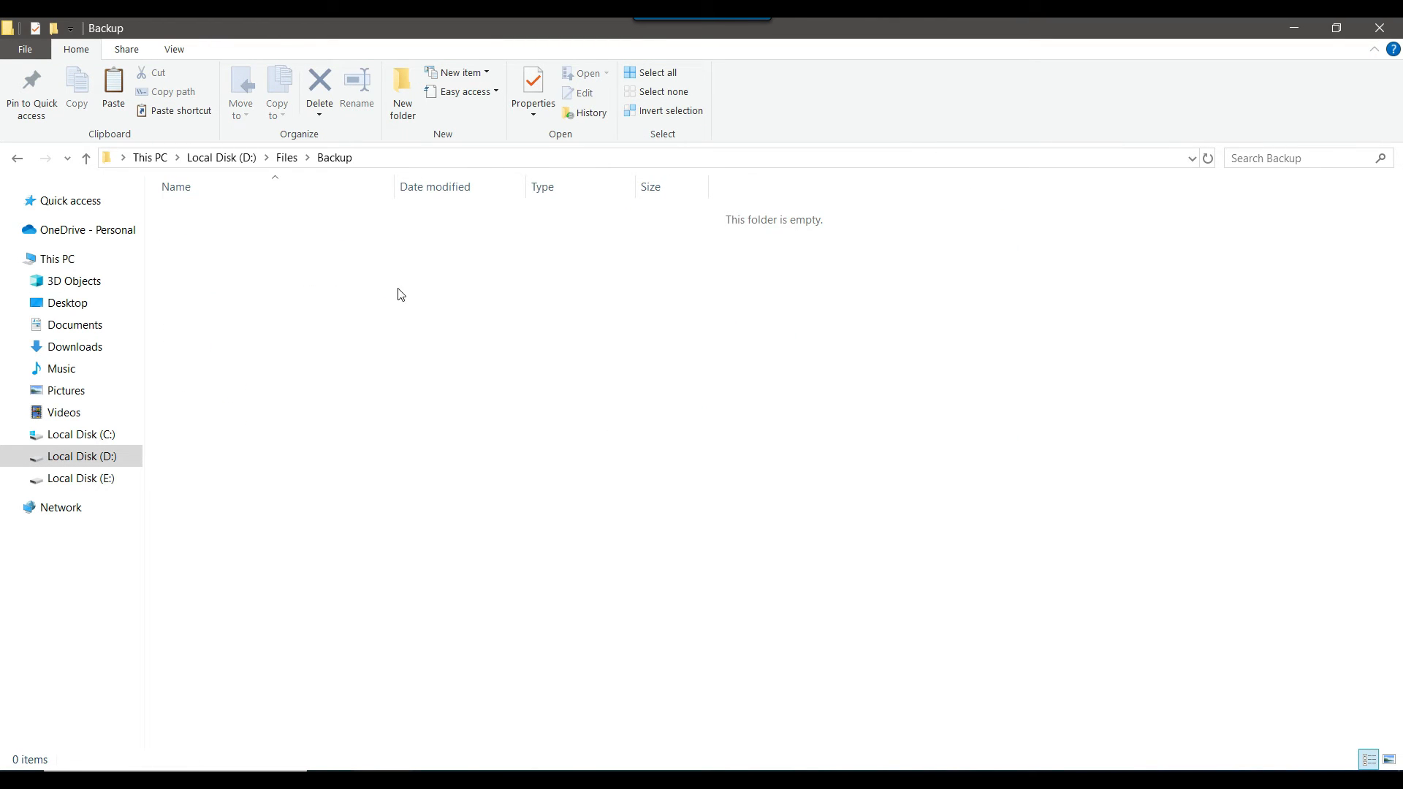
key("ctrl+v")
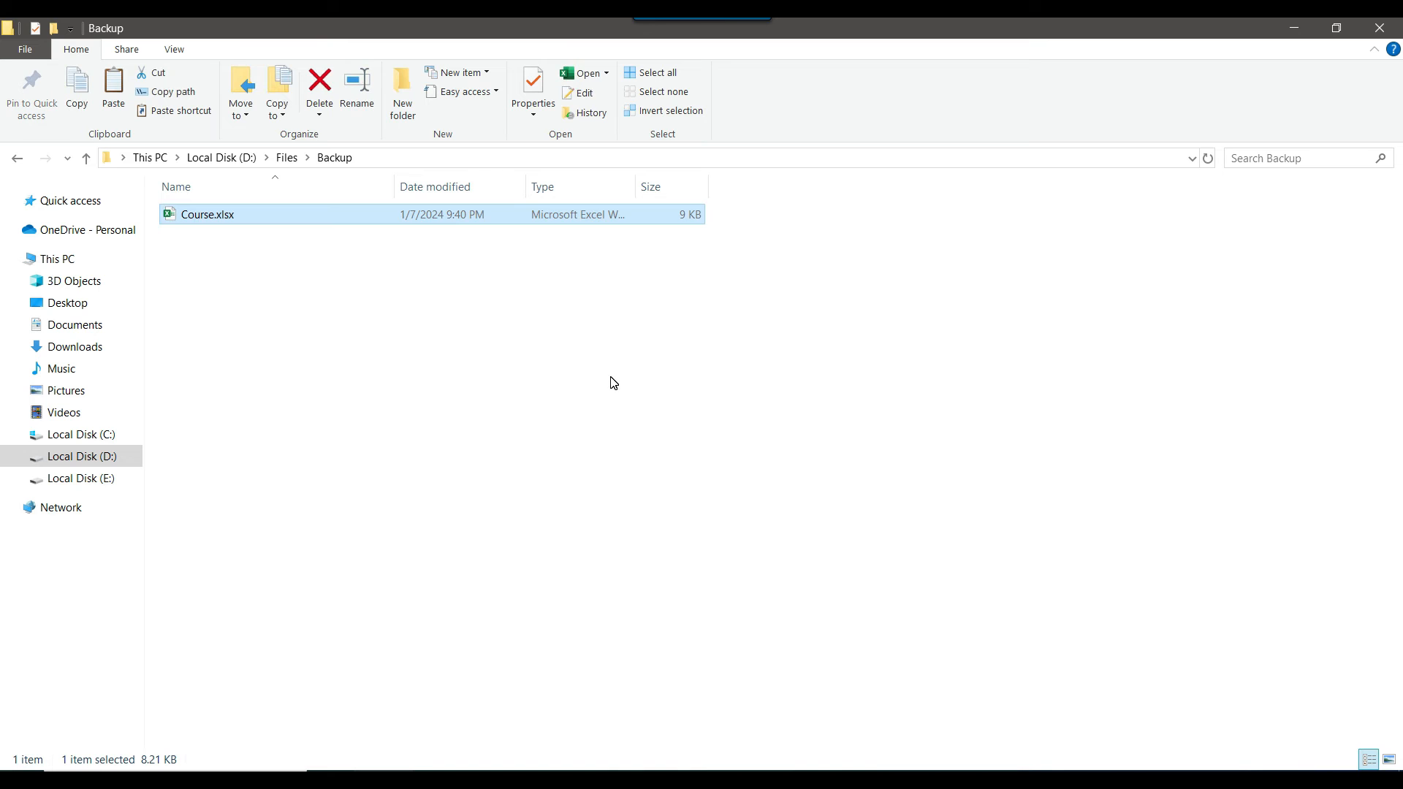
left_click(542, 340)
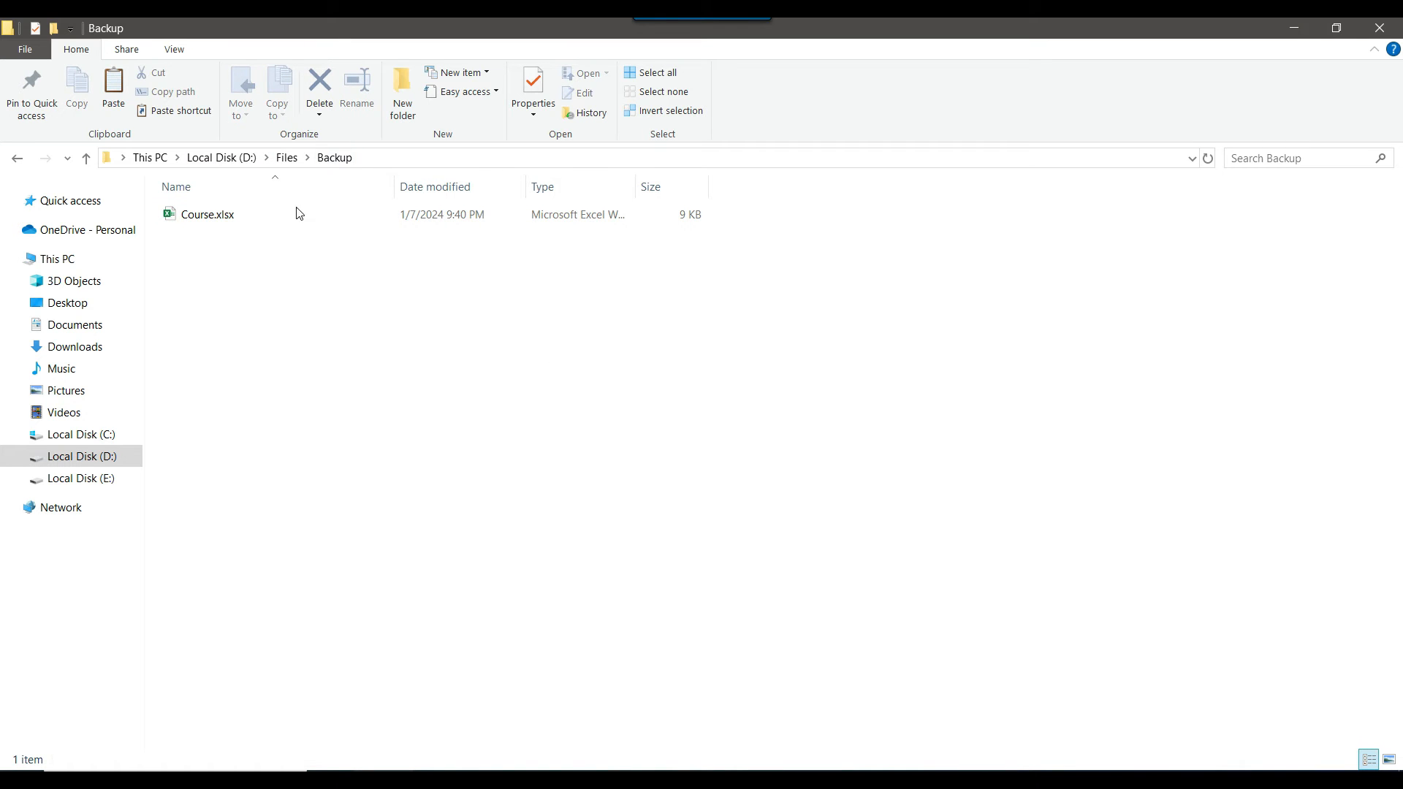
Open the Backup copy of Course.xlsx and examine the header row in Sheet1
left_click(218, 218)
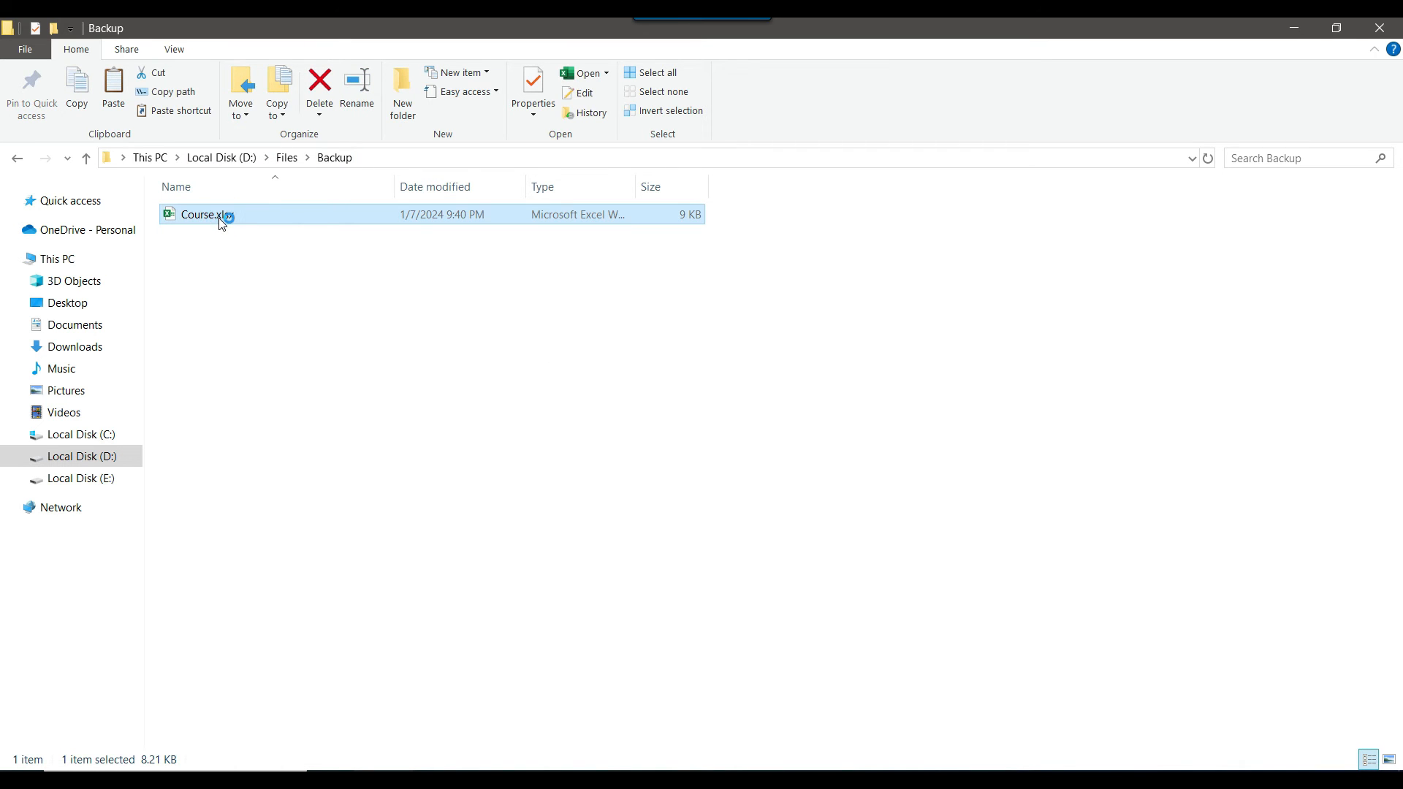
double_click(221, 223)
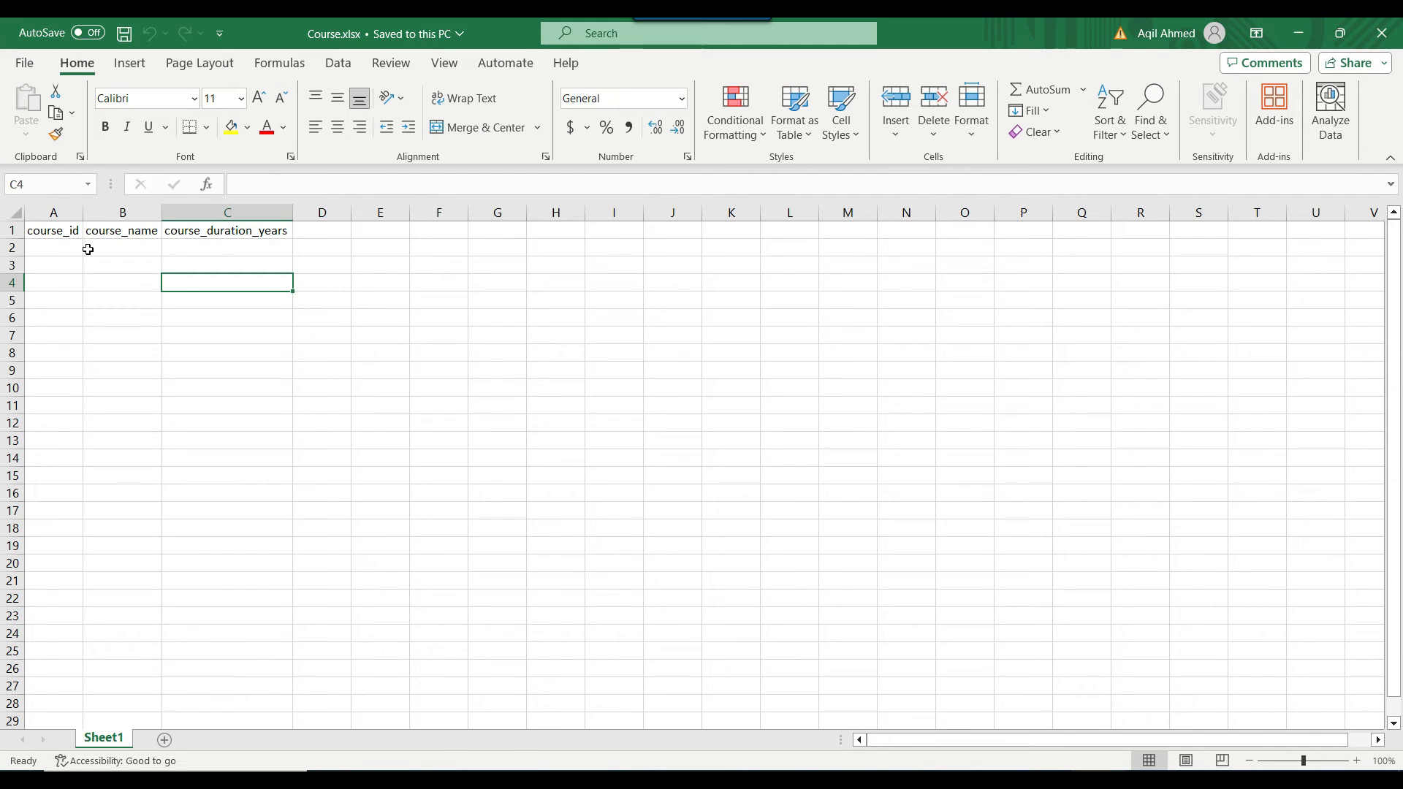
left_click_drag(44, 230, 241, 231)
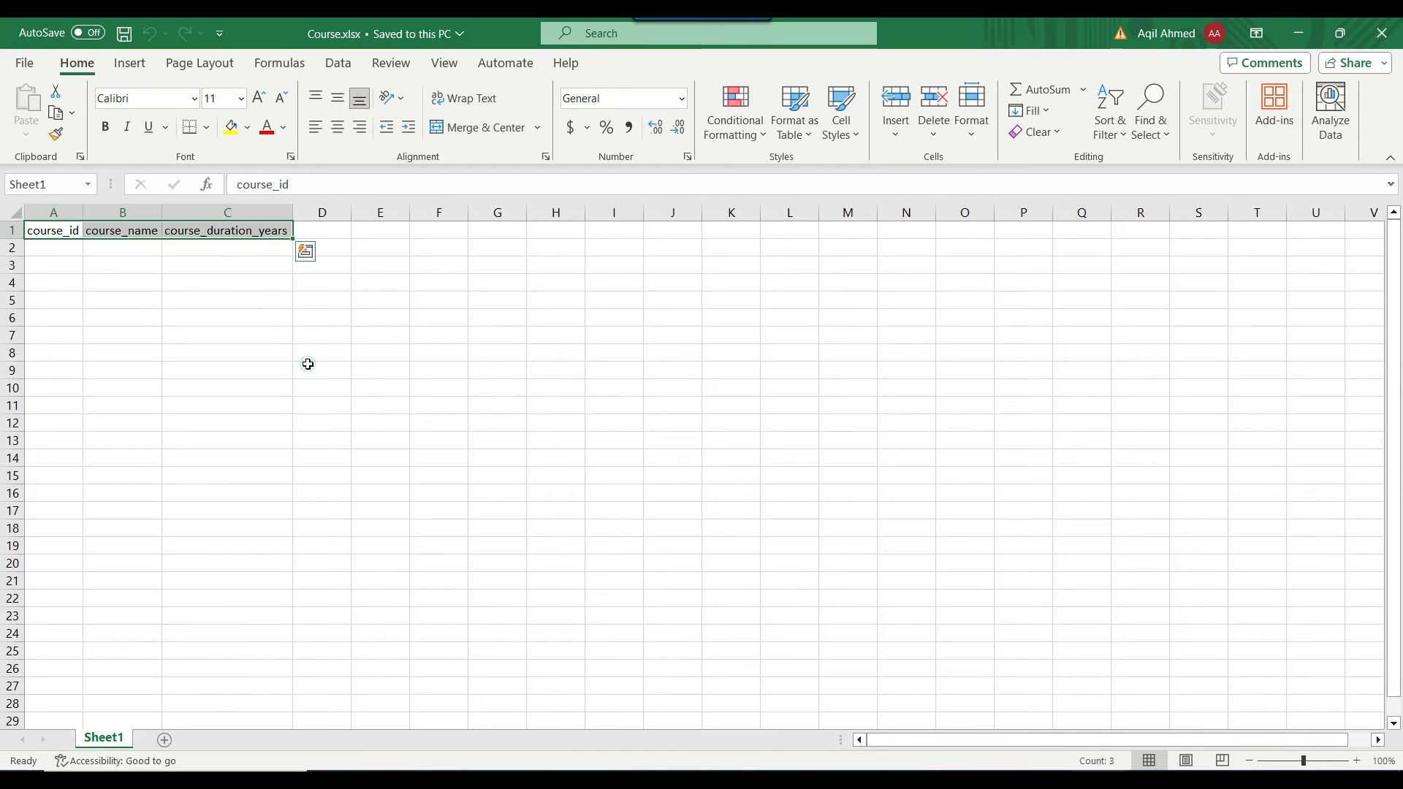
left_click(308, 366)
left_click_drag(76, 233, 244, 232)
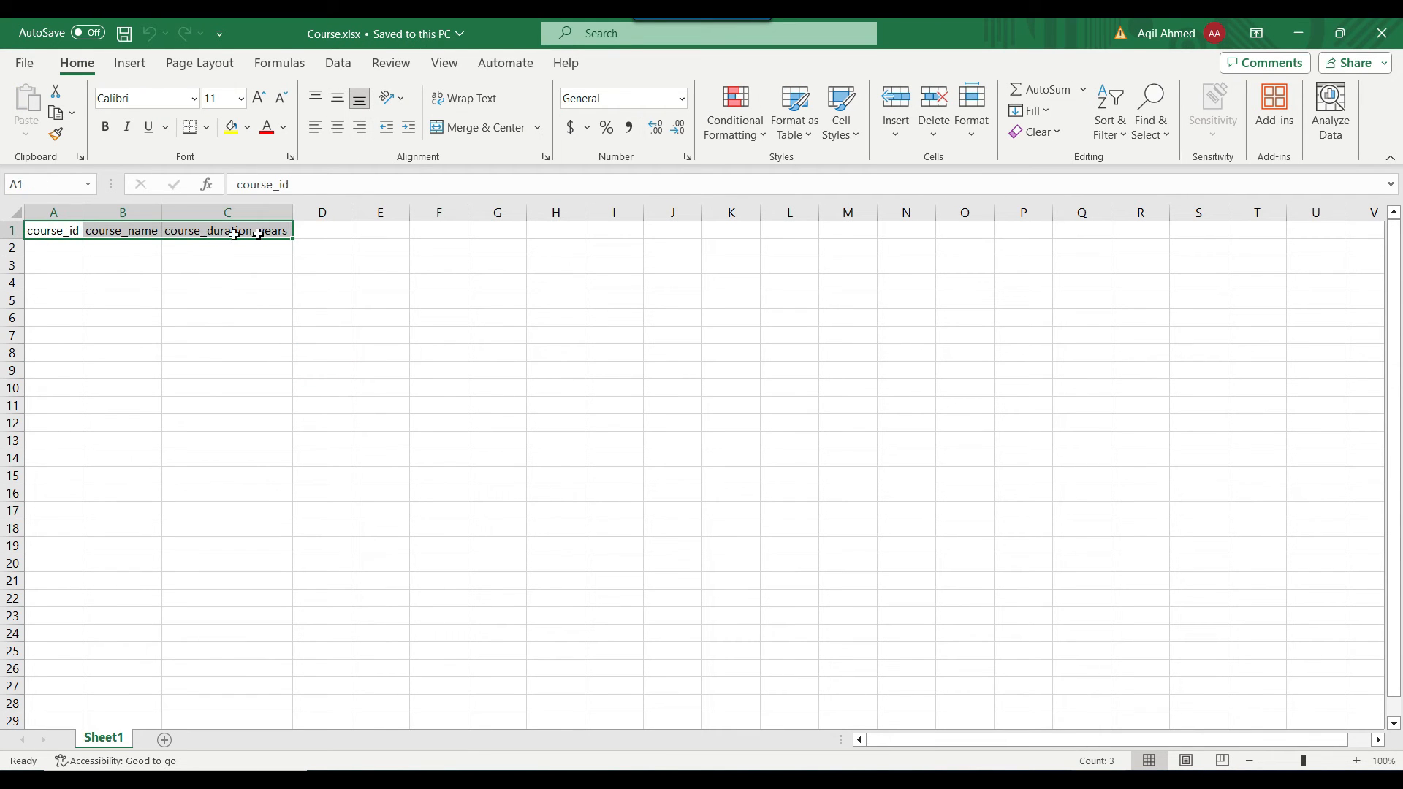
Make the header cells A1:C1 in the Backup workbook bold, then close the workbook and save the changes
left_click(107, 128)
left_click(316, 278)
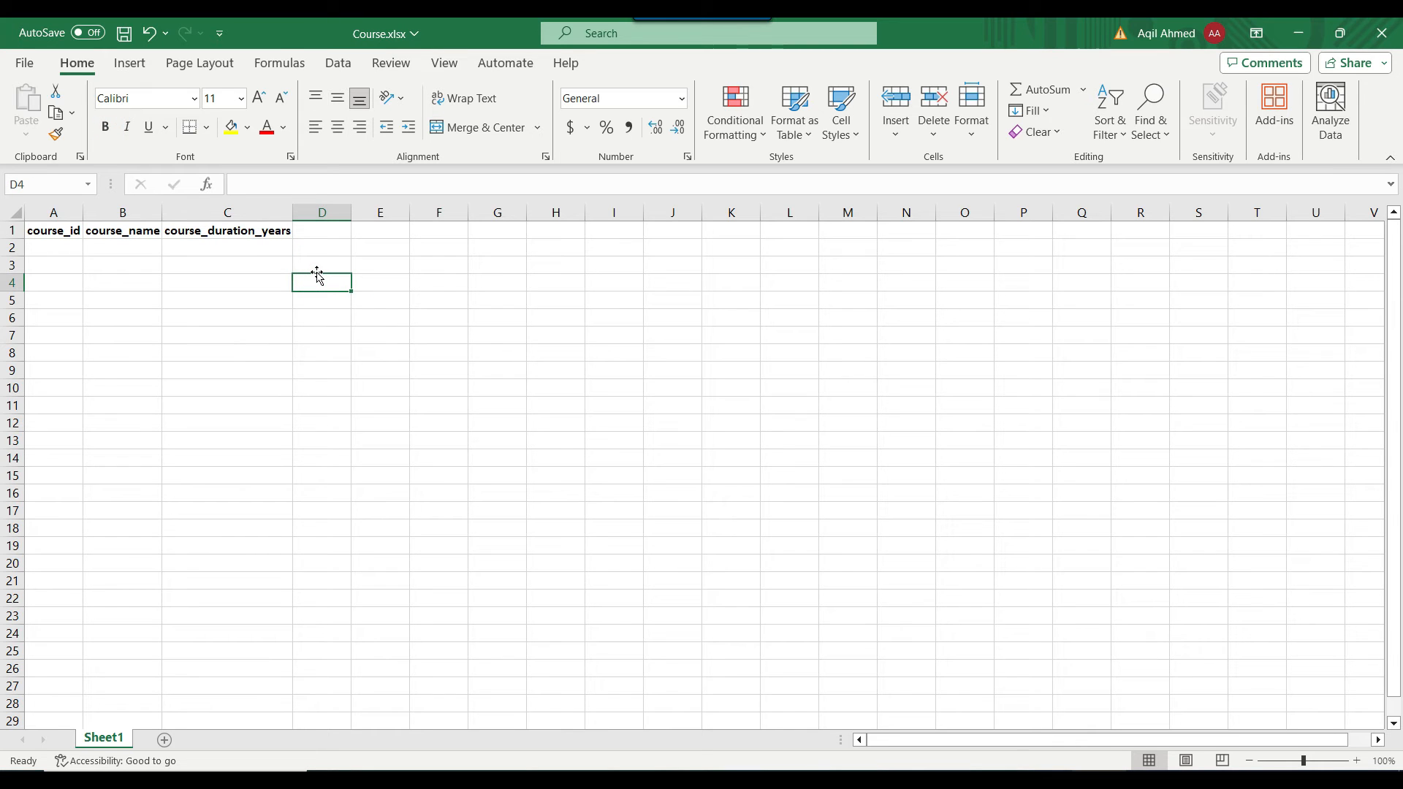
left_click(334, 229)
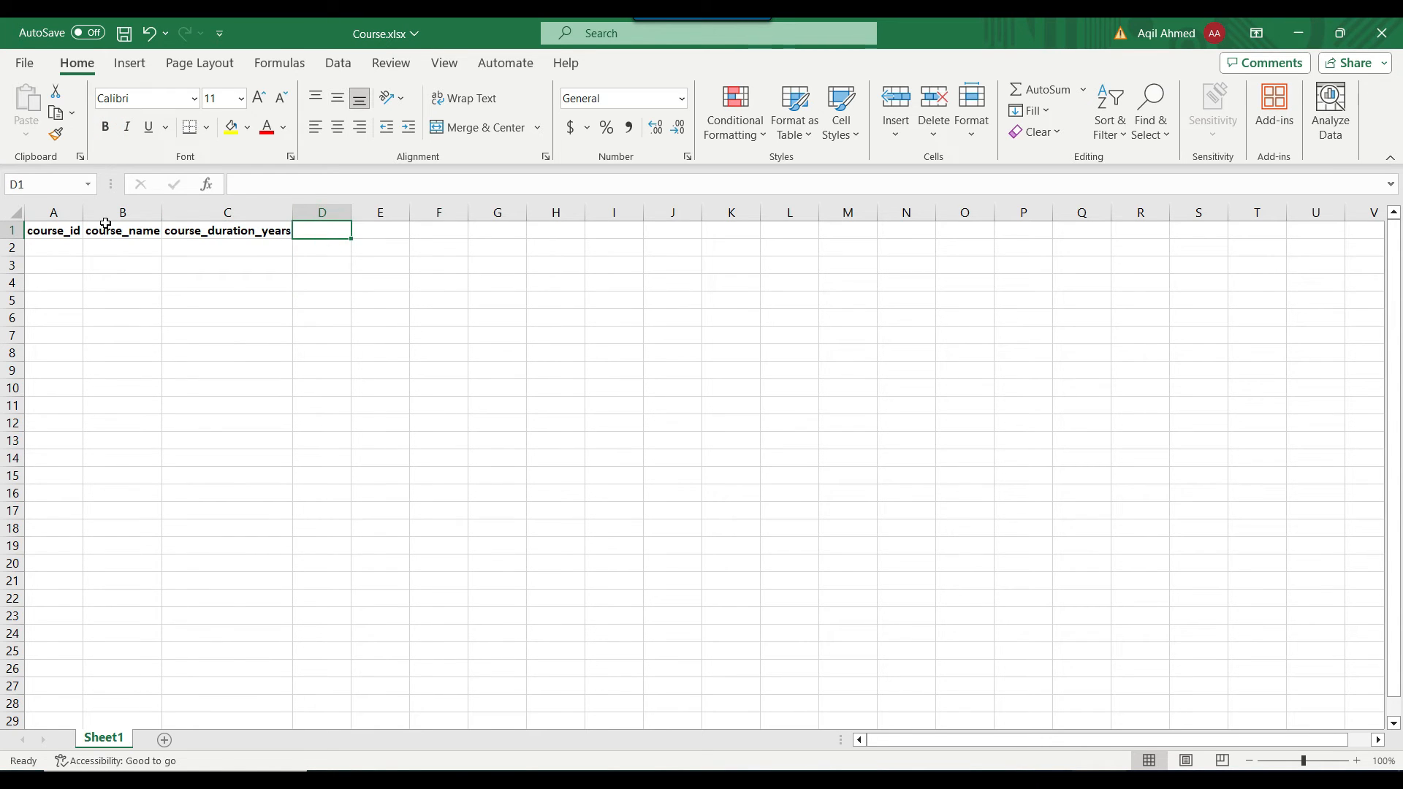
left_click_drag(54, 230, 289, 231)
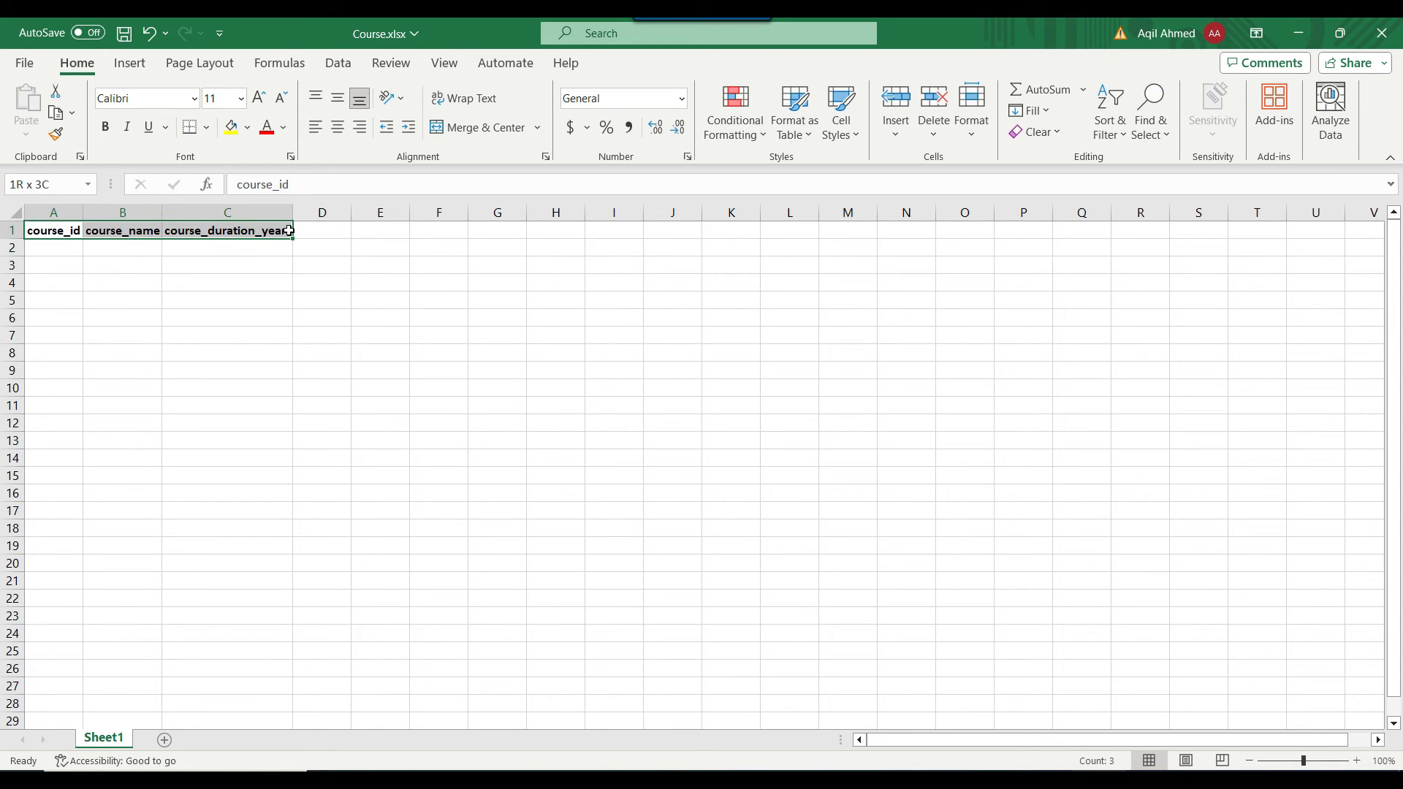
left_click(391, 230)
left_click(1381, 33)
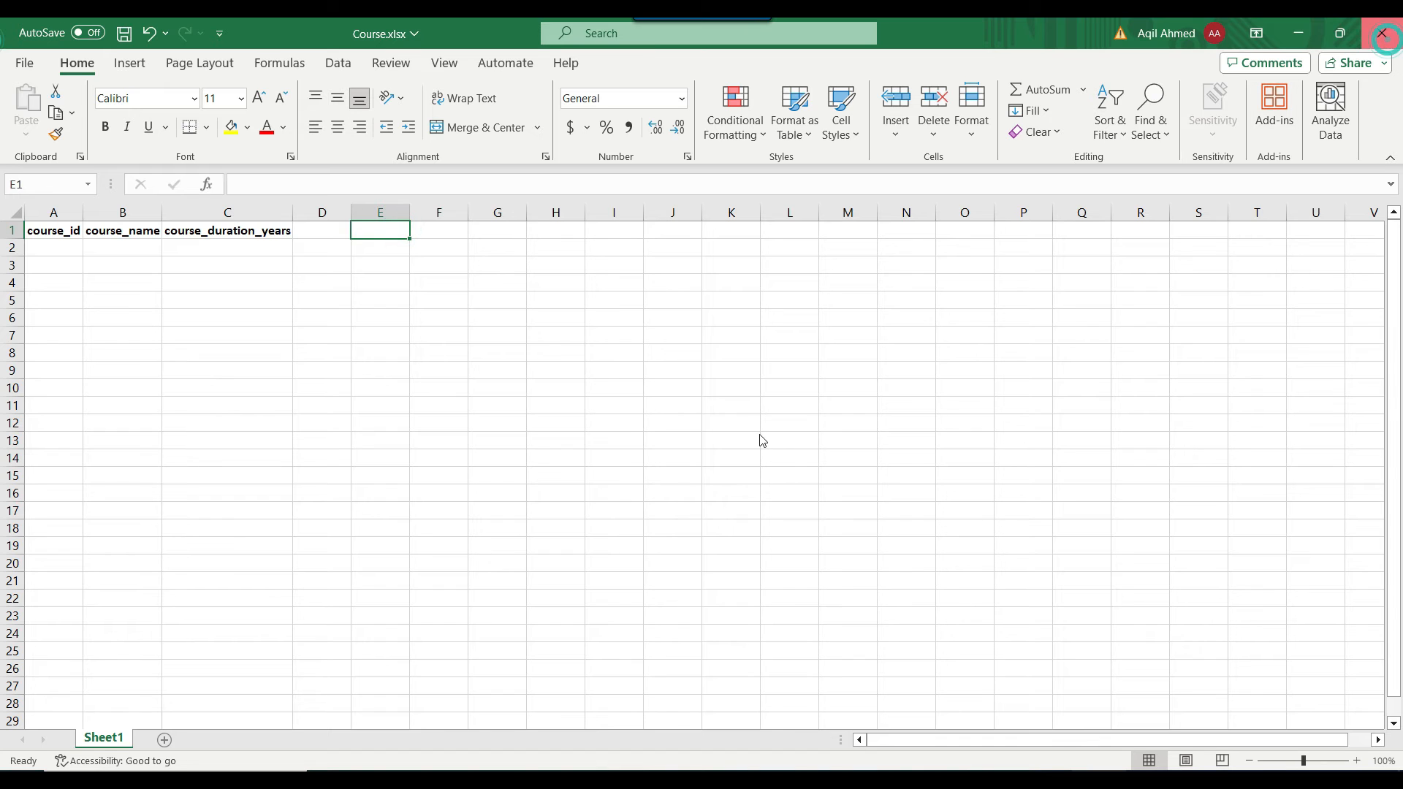
left_click(697, 647)
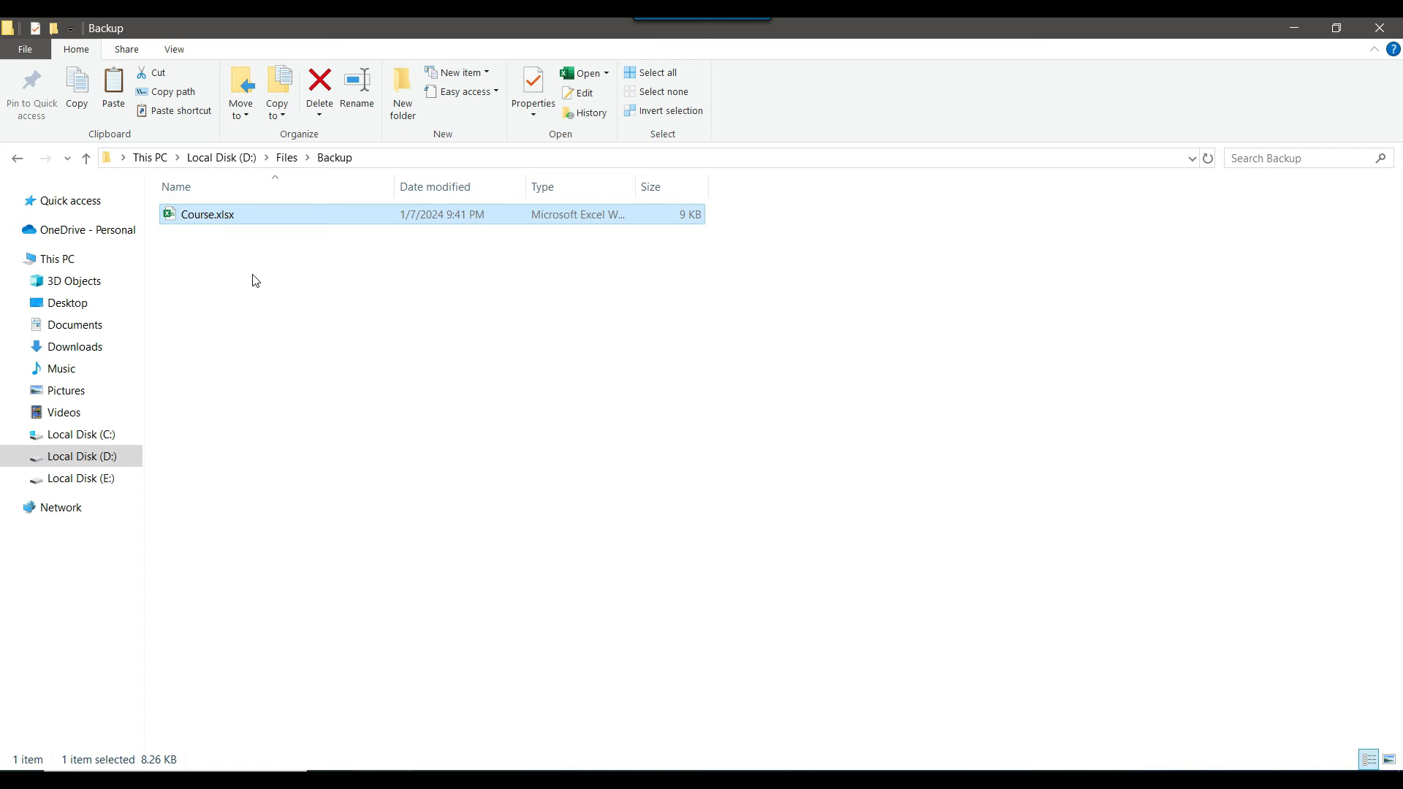
Review the contents of the D:\Files folder and its Backup subfolder
left_click(254, 277)
left_click(286, 158)
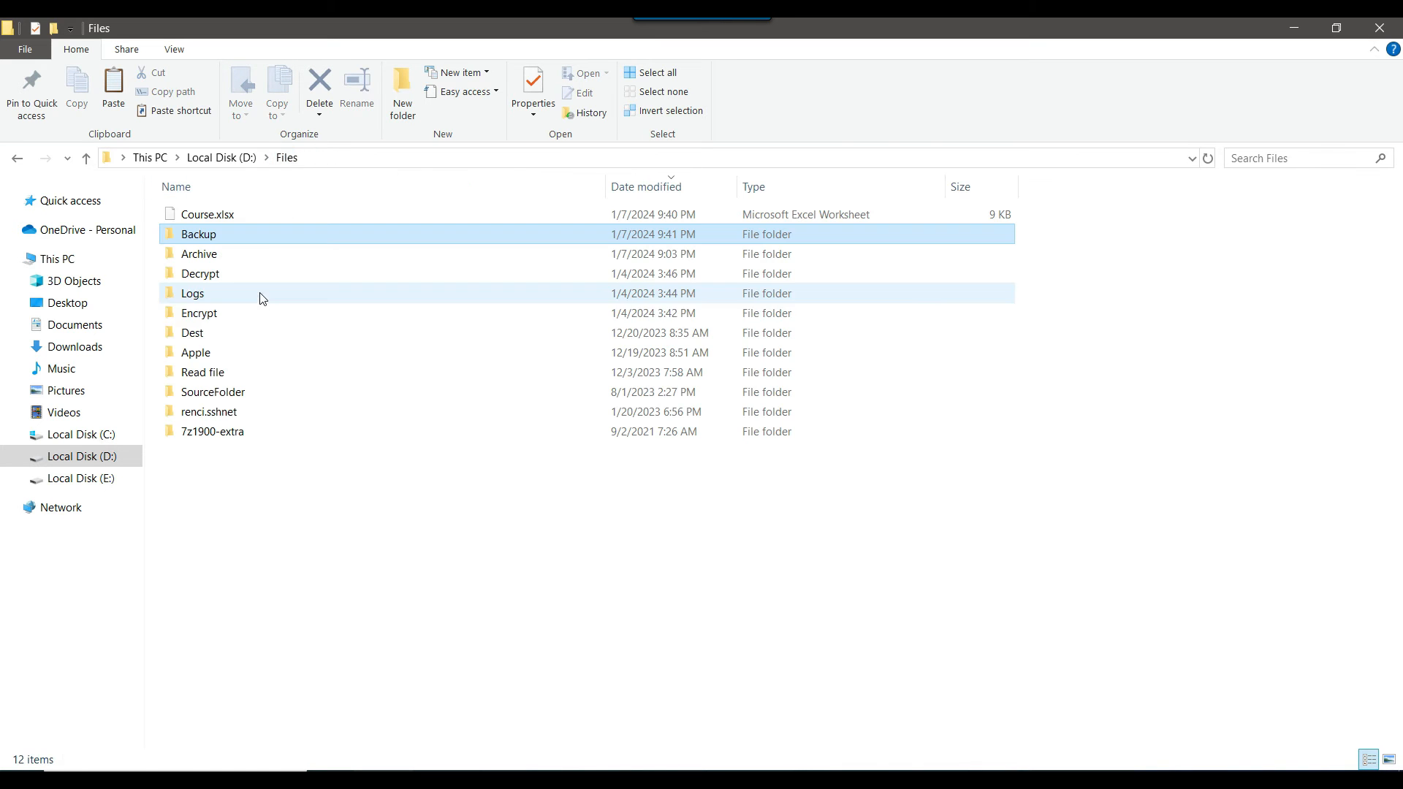
left_click(290, 533)
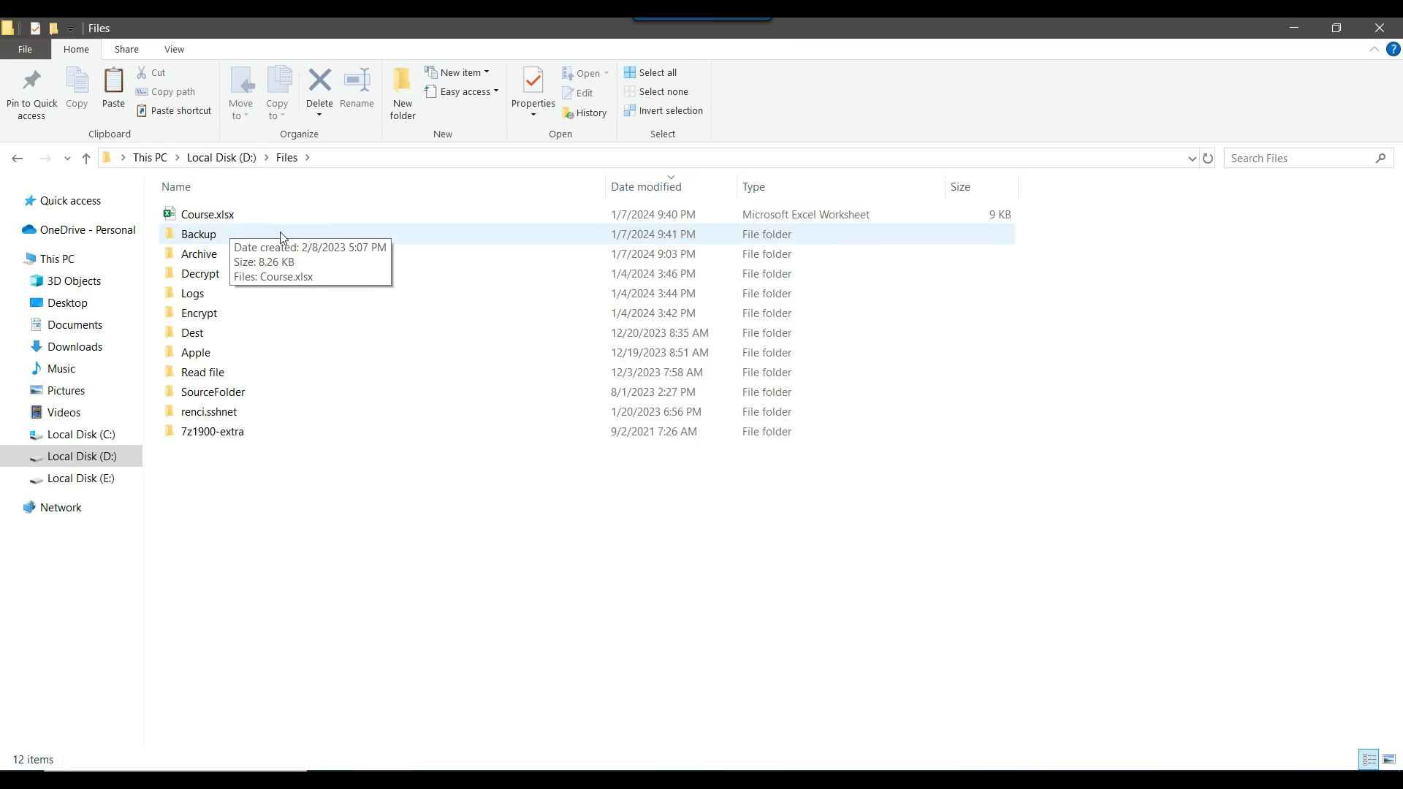
left_click(431, 583)
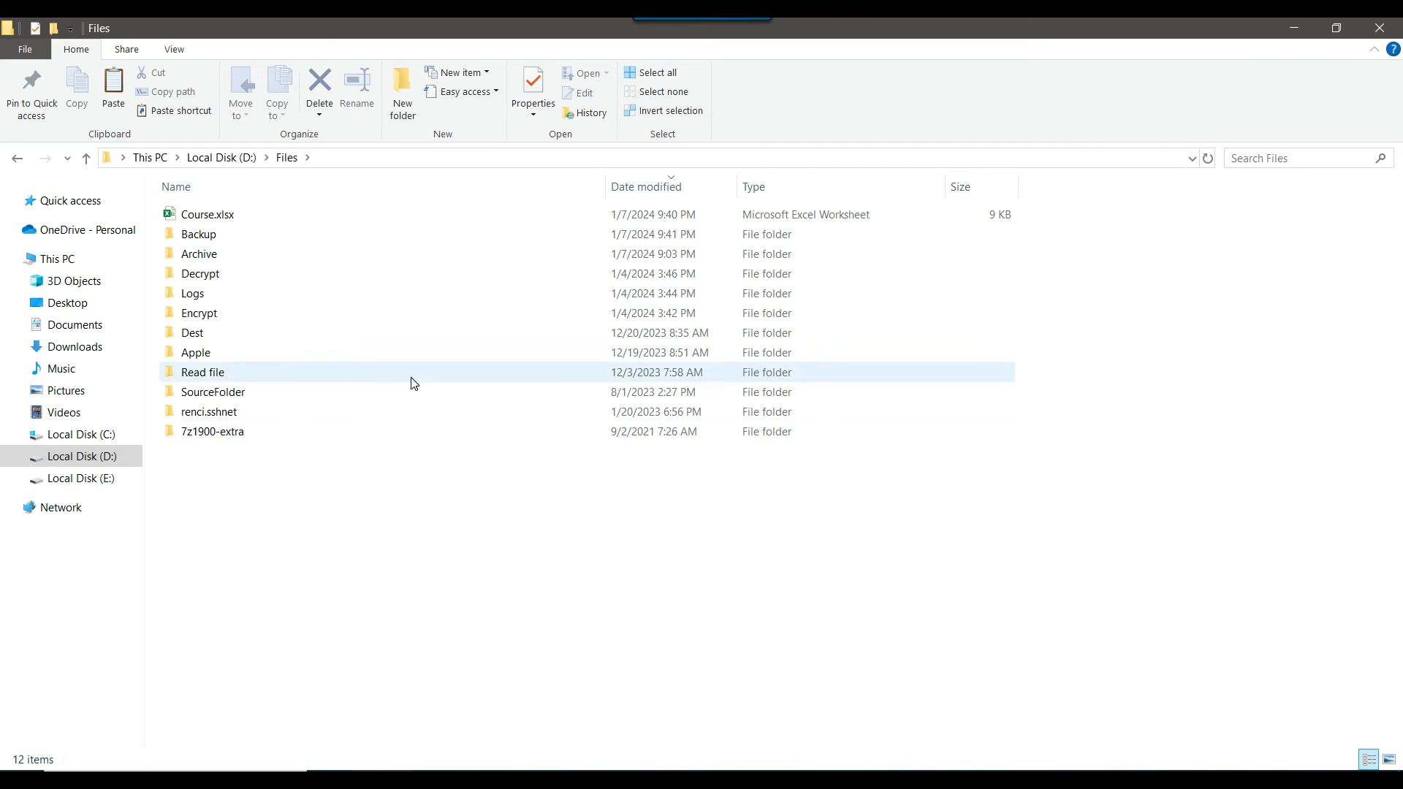
double_click(233, 233)
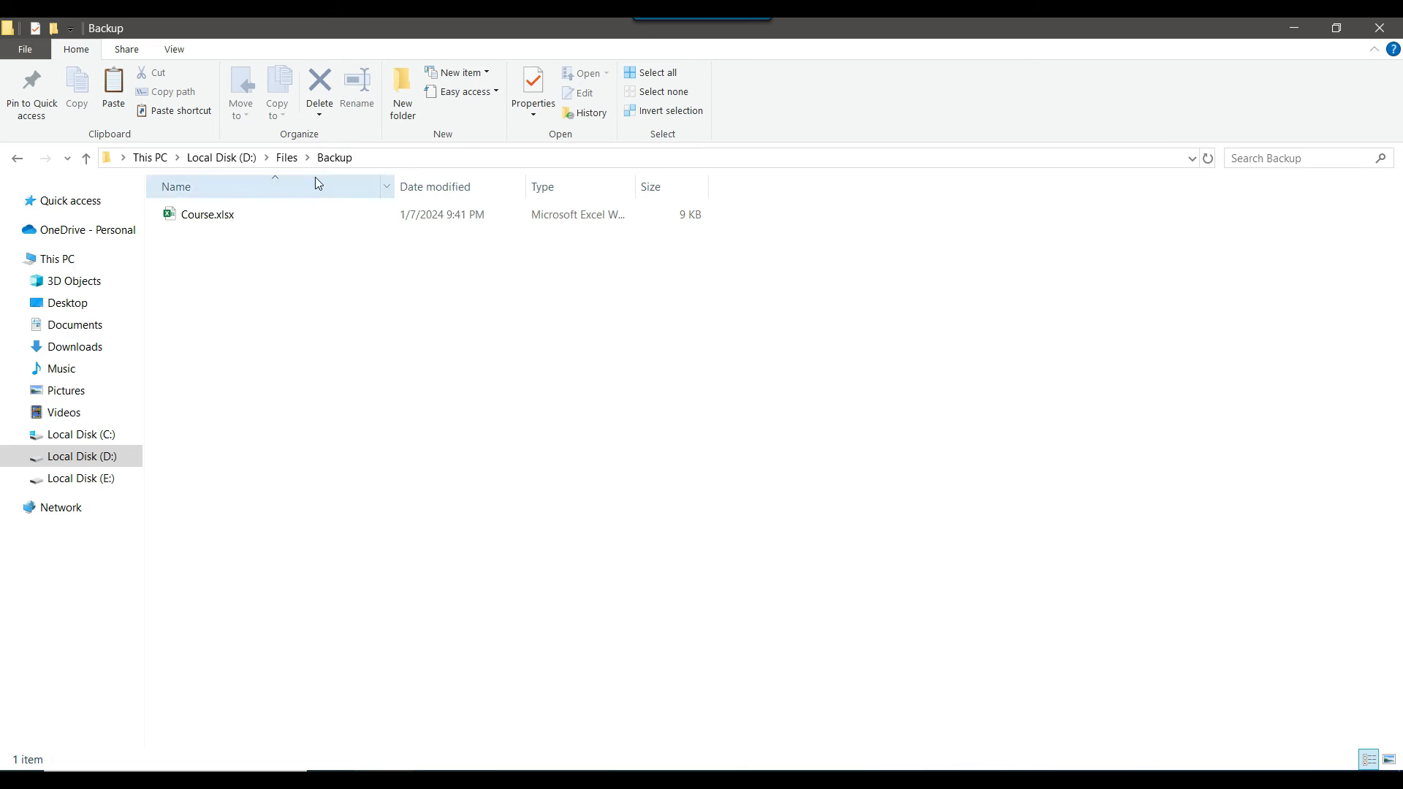
left_click(285, 159)
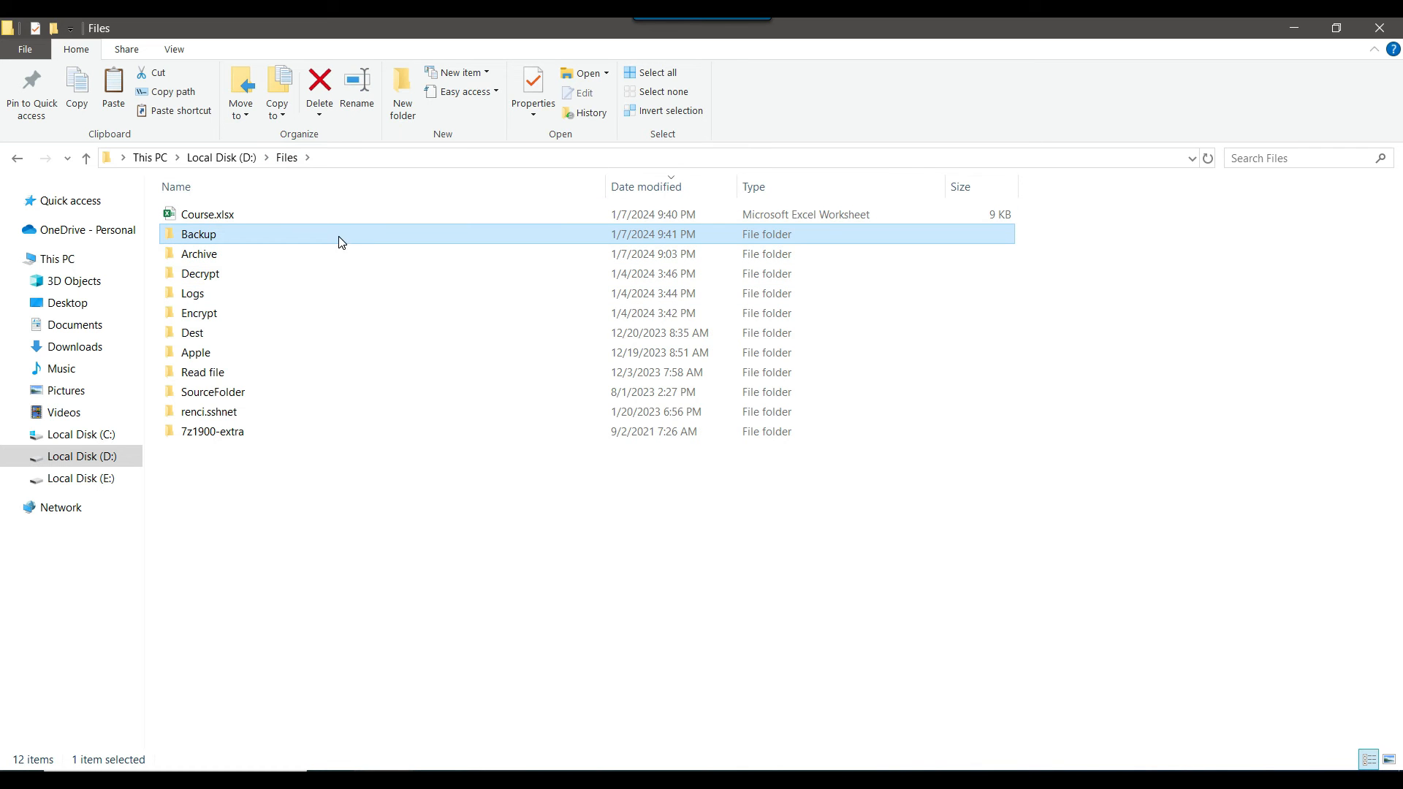
double_click(252, 240)
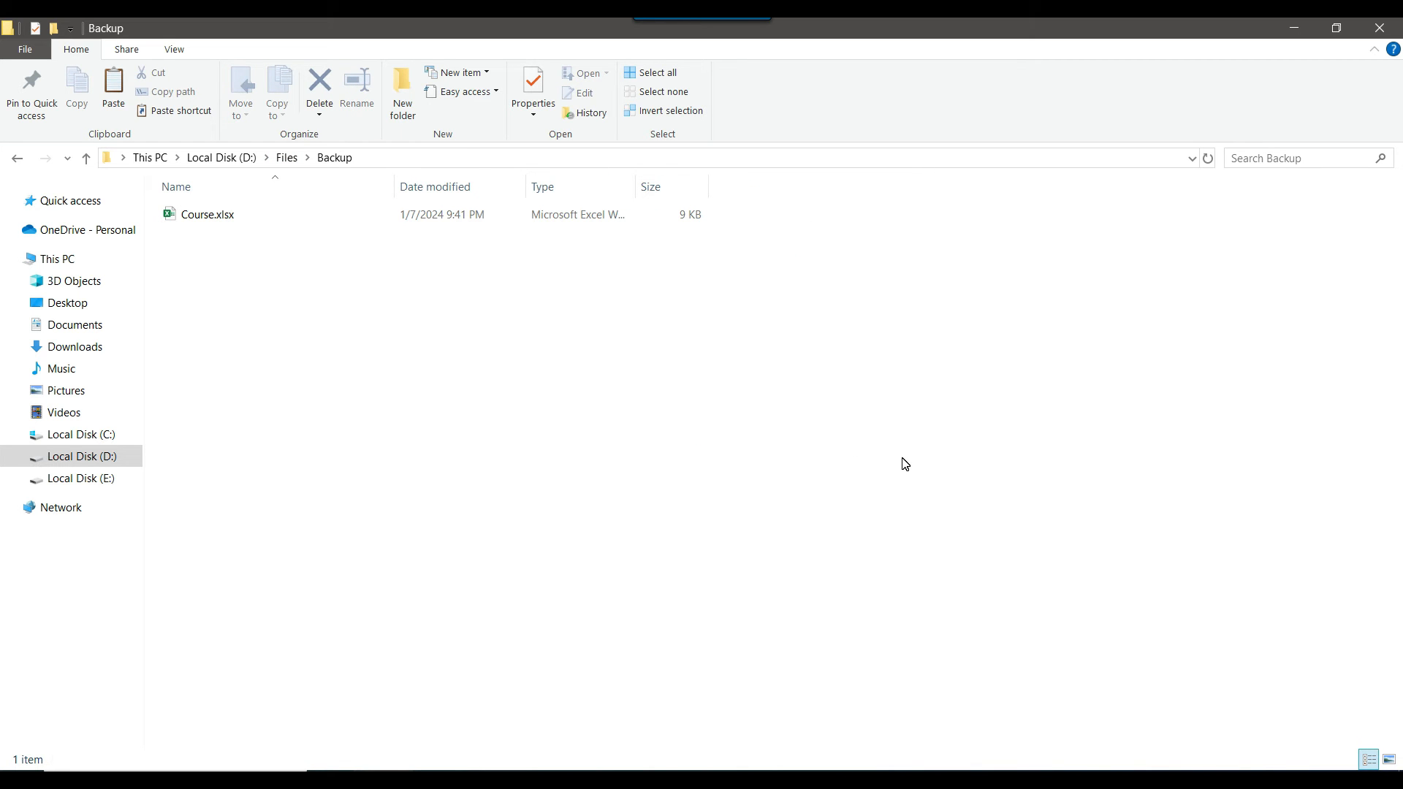
Switch to Visual Studio and add a package variable named templateFilePath with the String data type
left_click(1096, 779)
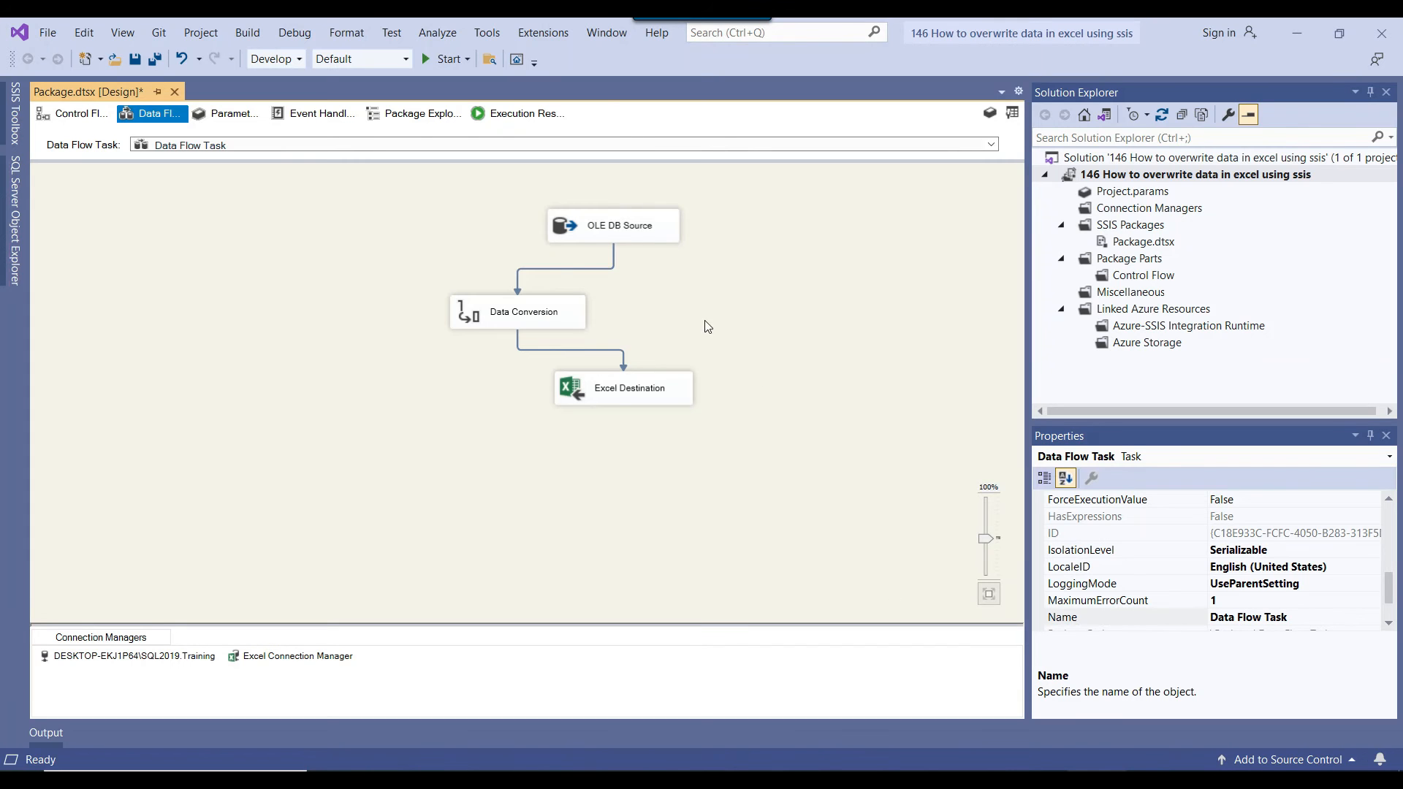
left_click(76, 116)
left_click(855, 220)
left_click(989, 111)
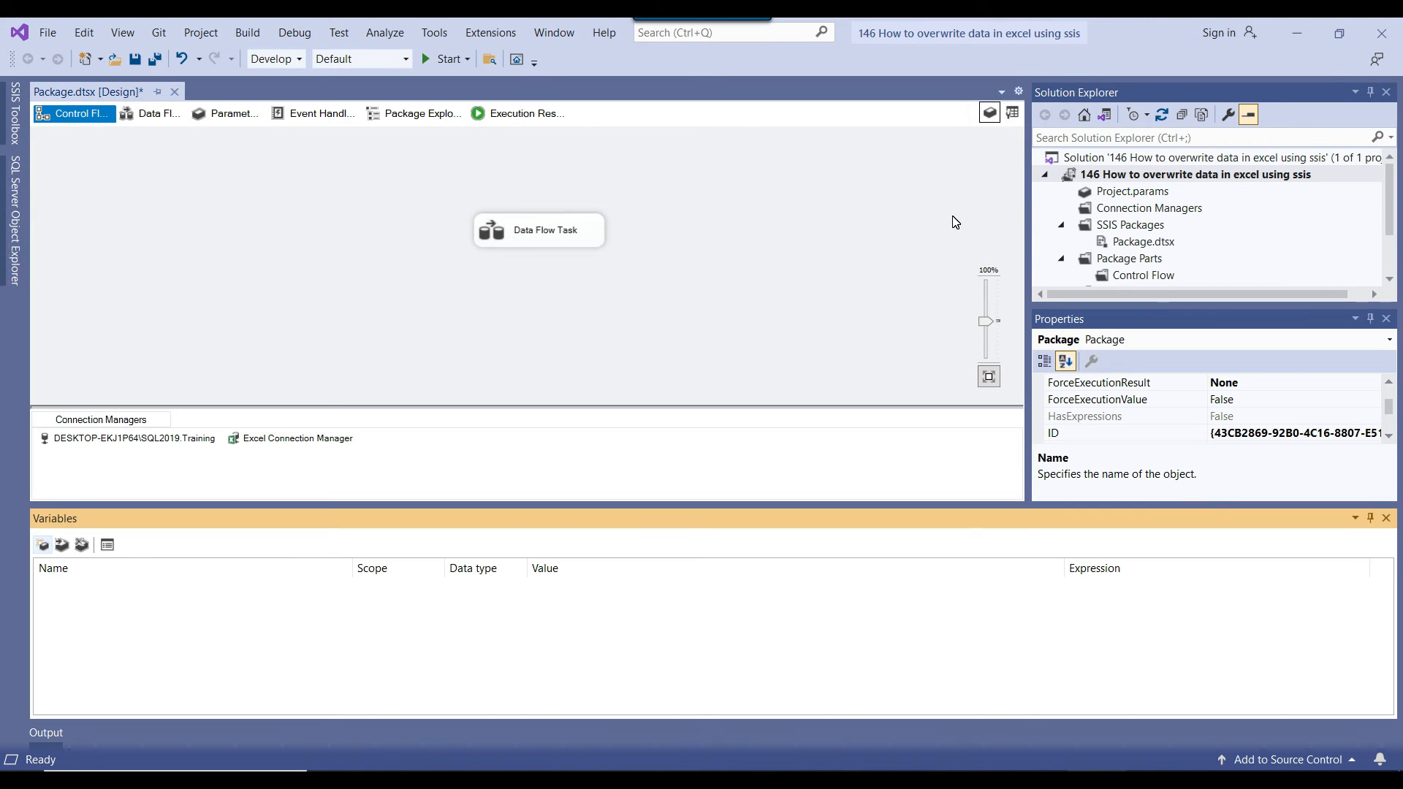
left_click(42, 544)
left_click(136, 588)
double_click(136, 589)
type("templat")
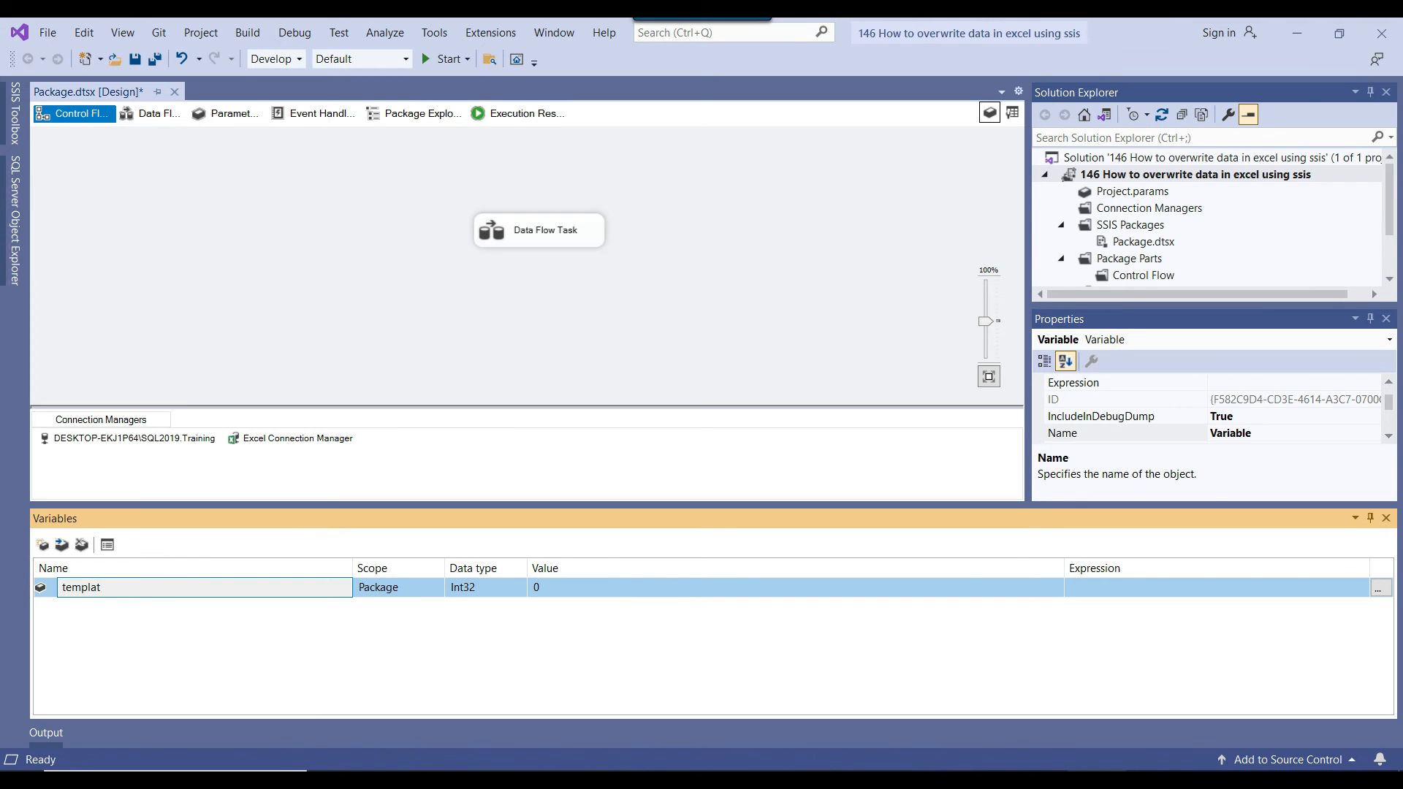
type("eFilePath")
key("Return")
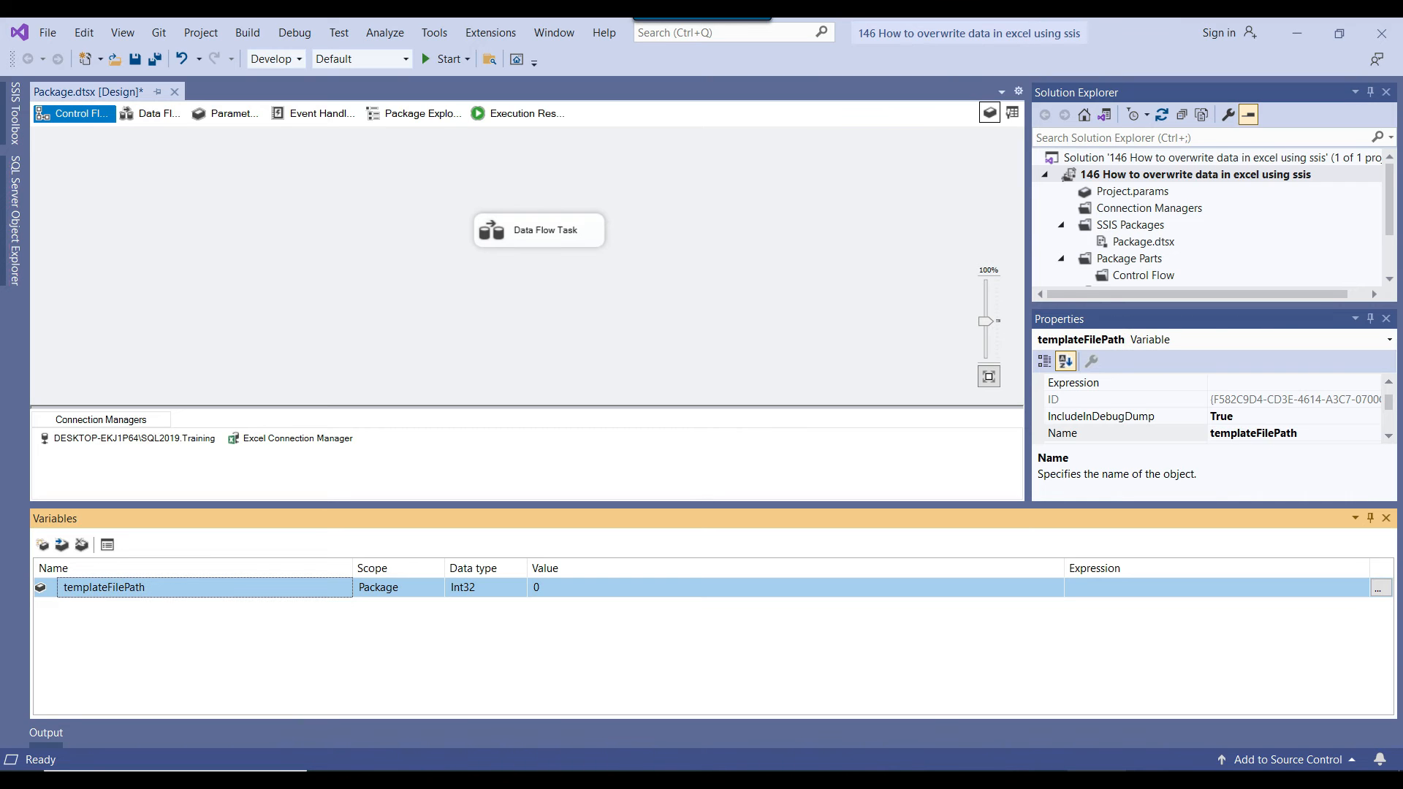
left_click(475, 592)
left_click(484, 685)
Set the templateFilePath variable's value to D:\Files\Backup\Course.xlsx, copying the path from File Explorer
left_click(601, 584)
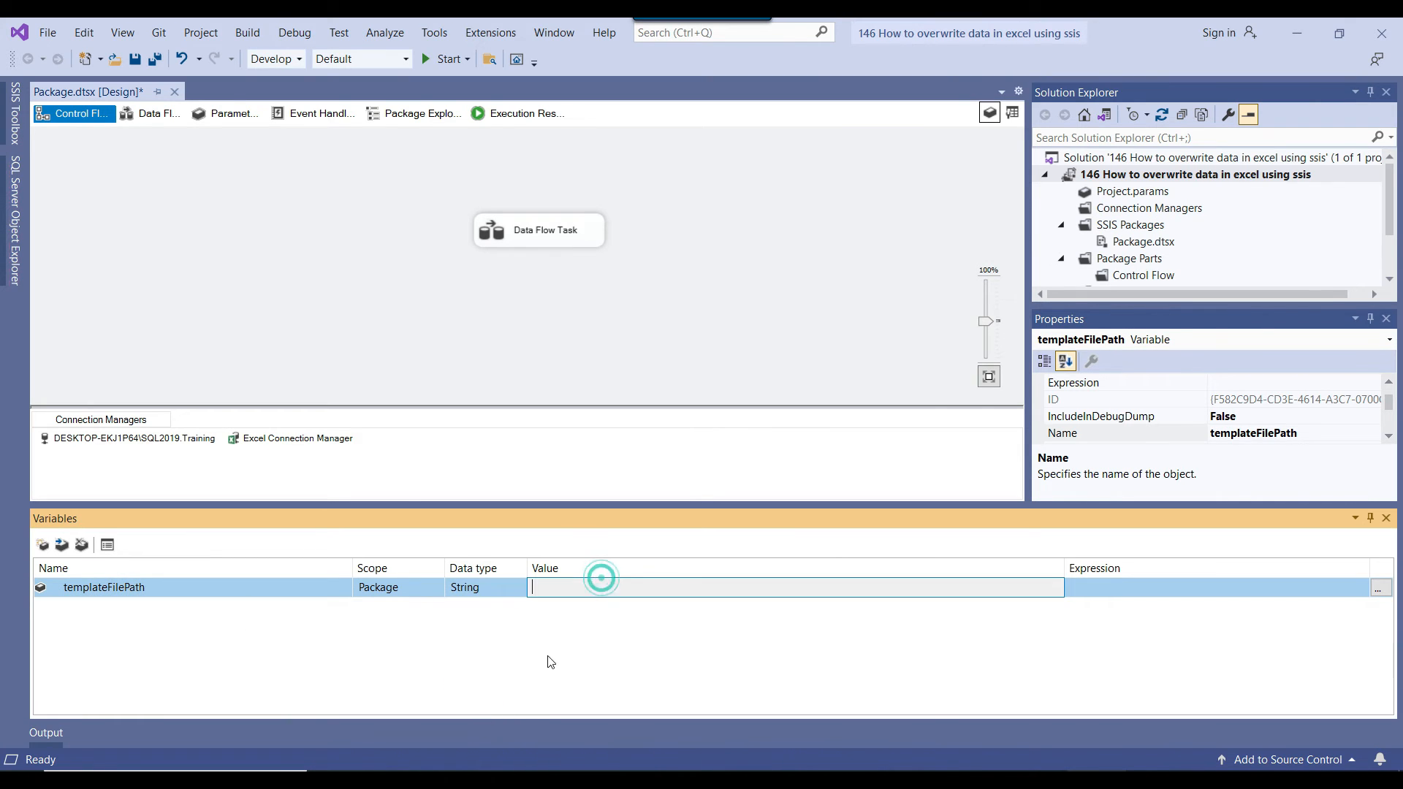
left_click(521, 780)
left_click(480, 158)
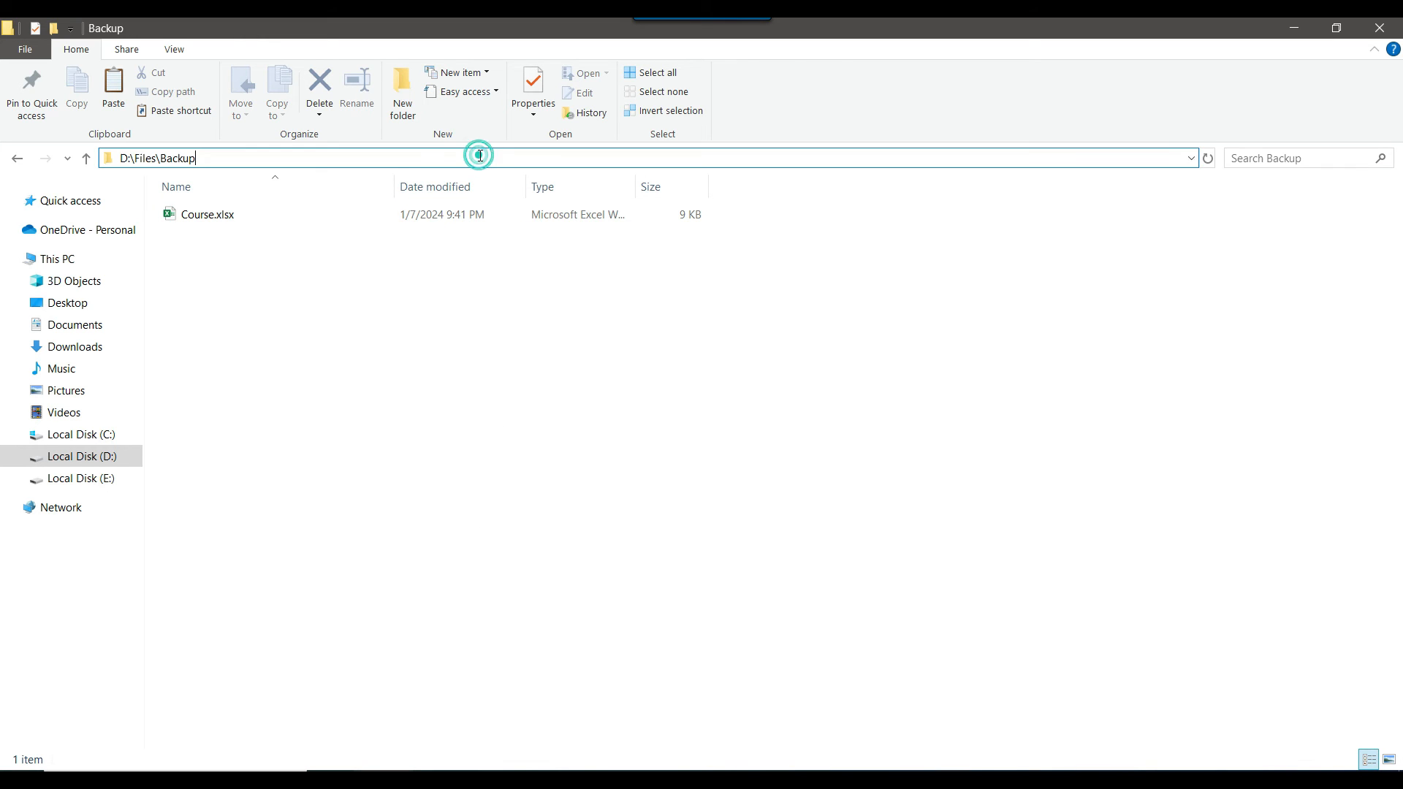
type("\\c")
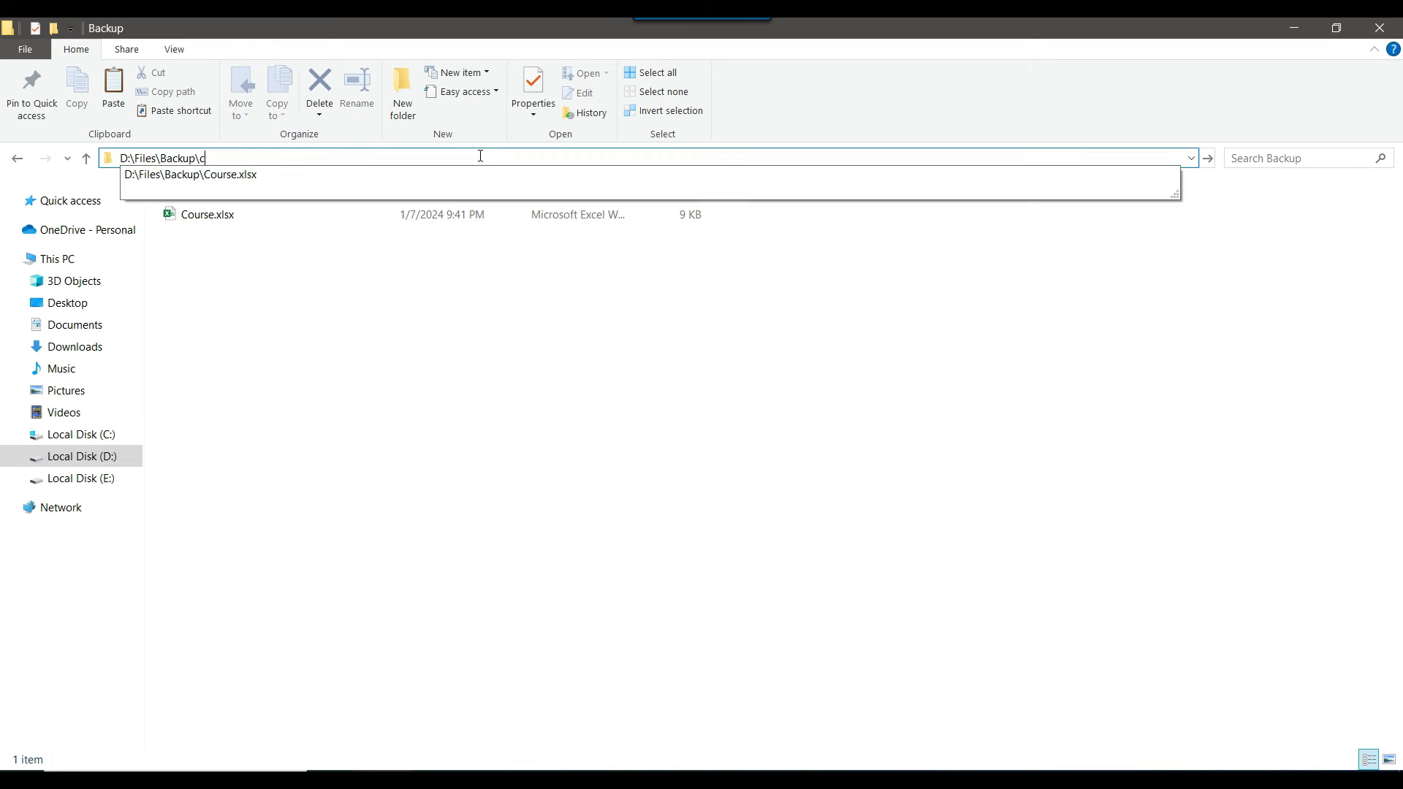
key("Down")
key("ctrl+a")
key("ctrl+c")
left_click(729, 556)
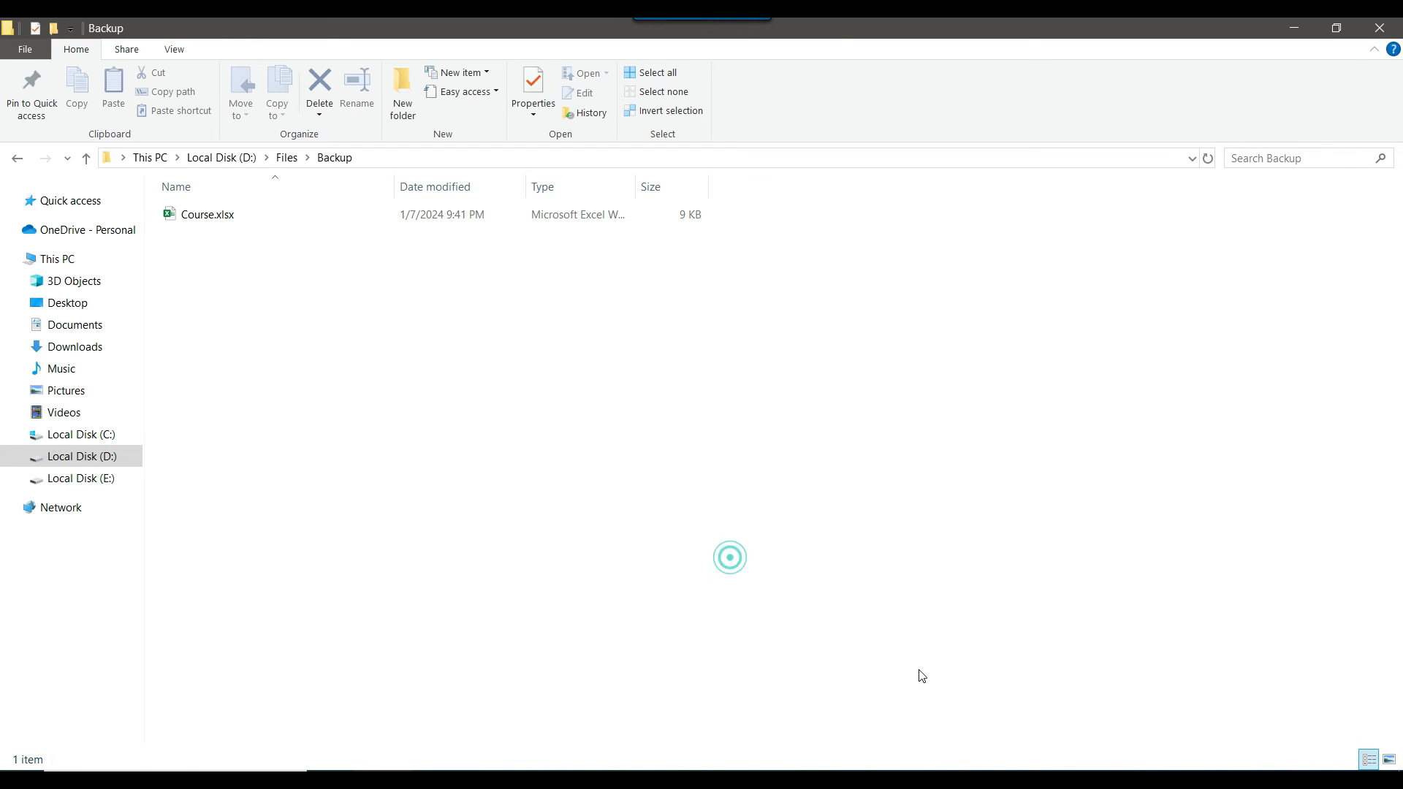
left_click(1096, 780)
left_click(637, 587)
key("ctrl+v")
left_click(648, 628)
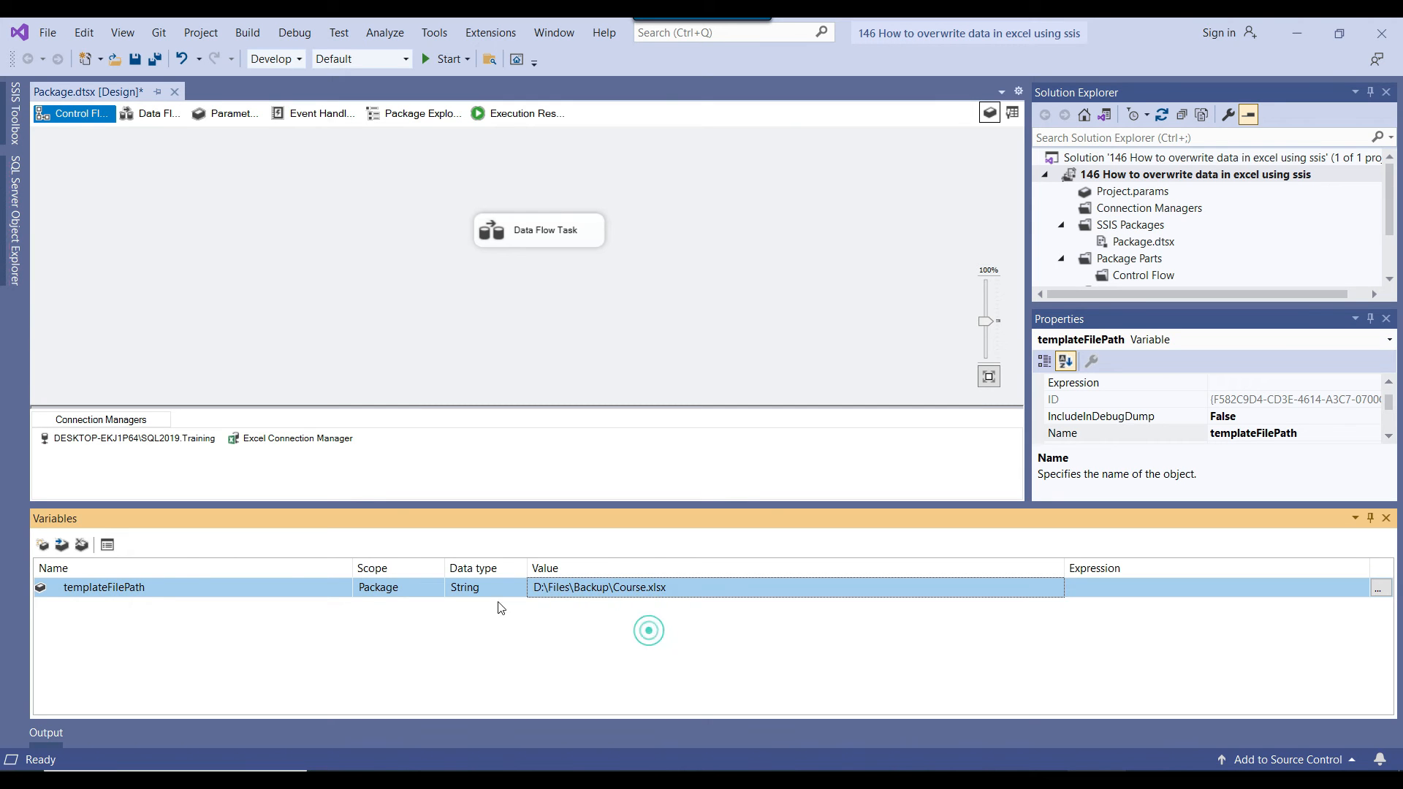
Add a second package variable named InputFolder with the String data type
left_click(42, 544)
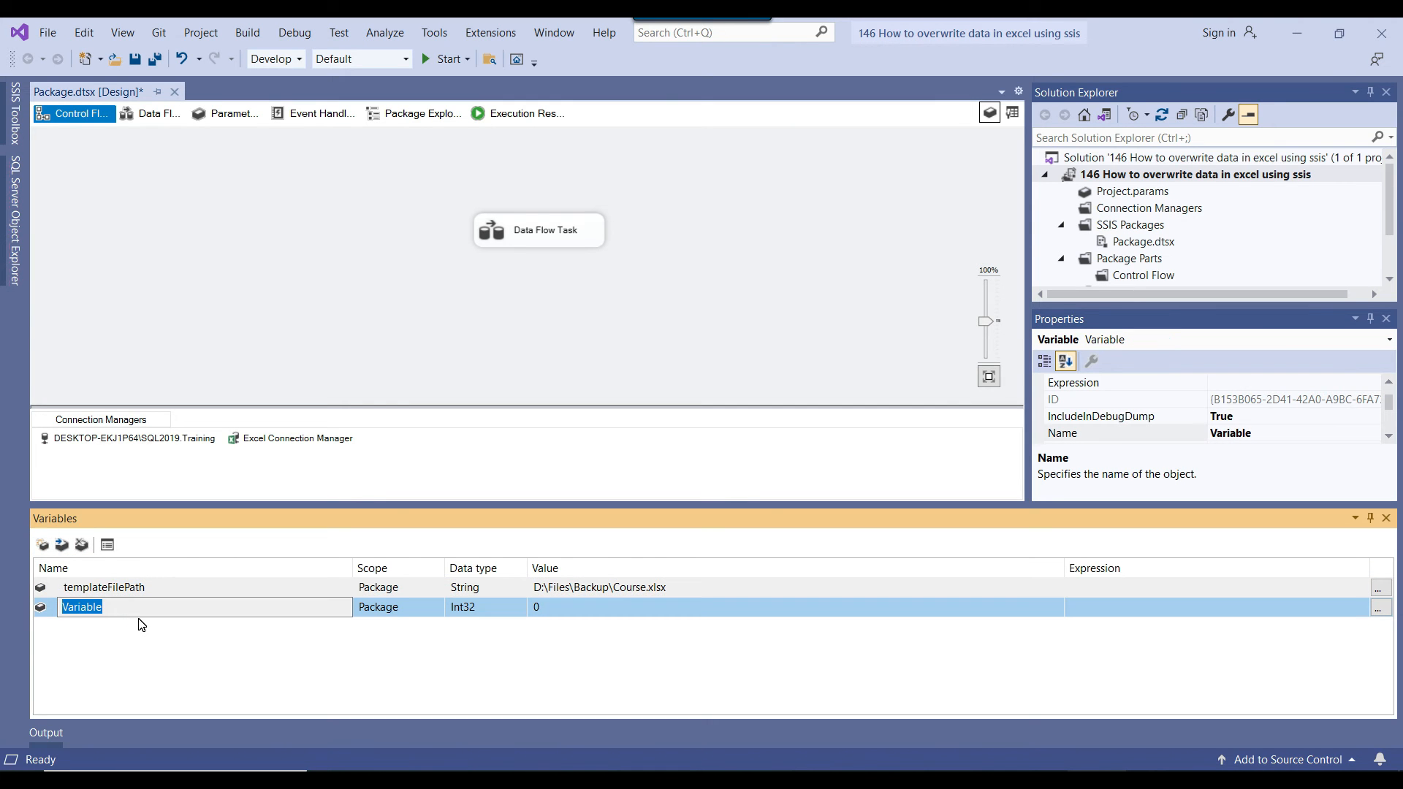
type("InputFolder")
key("Return")
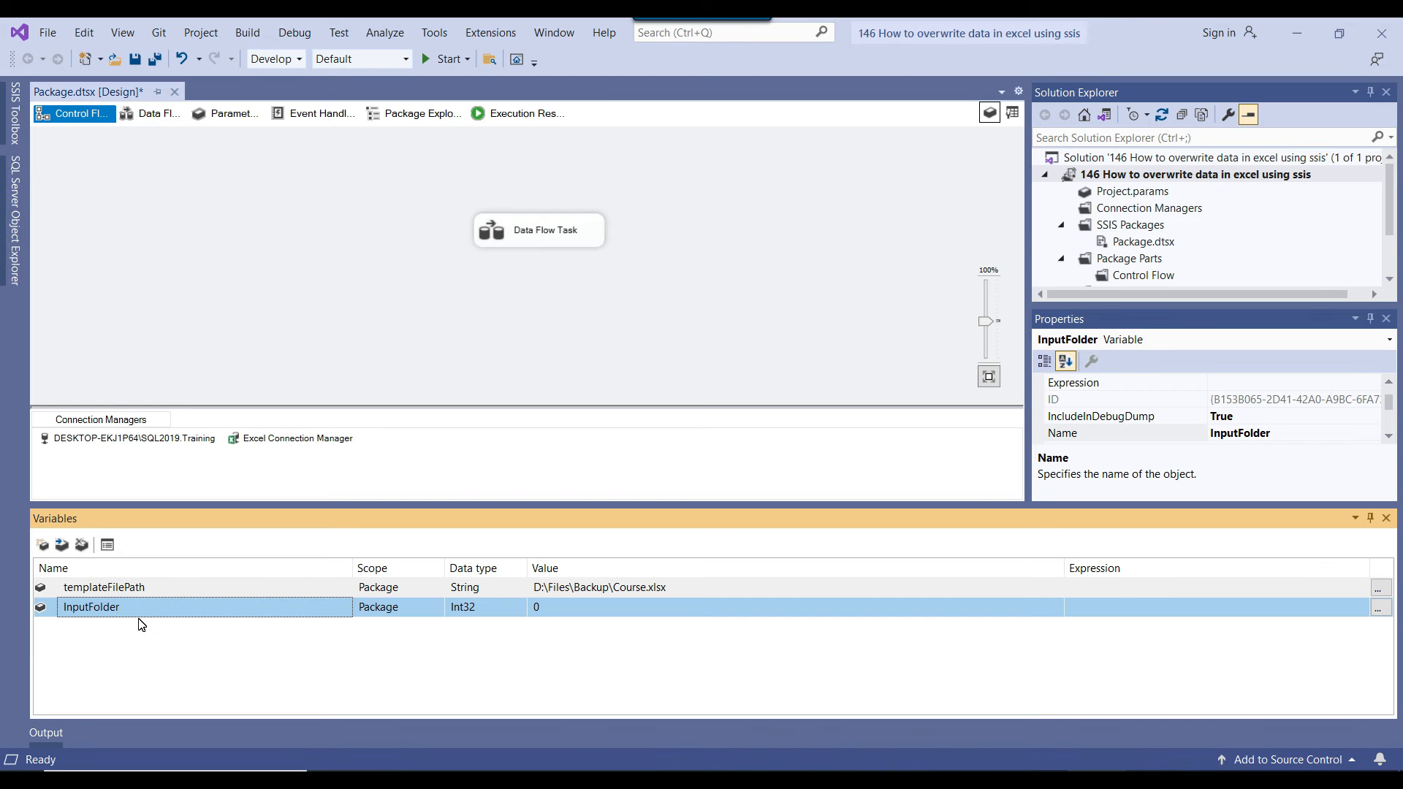
left_click(473, 614)
left_click(482, 608)
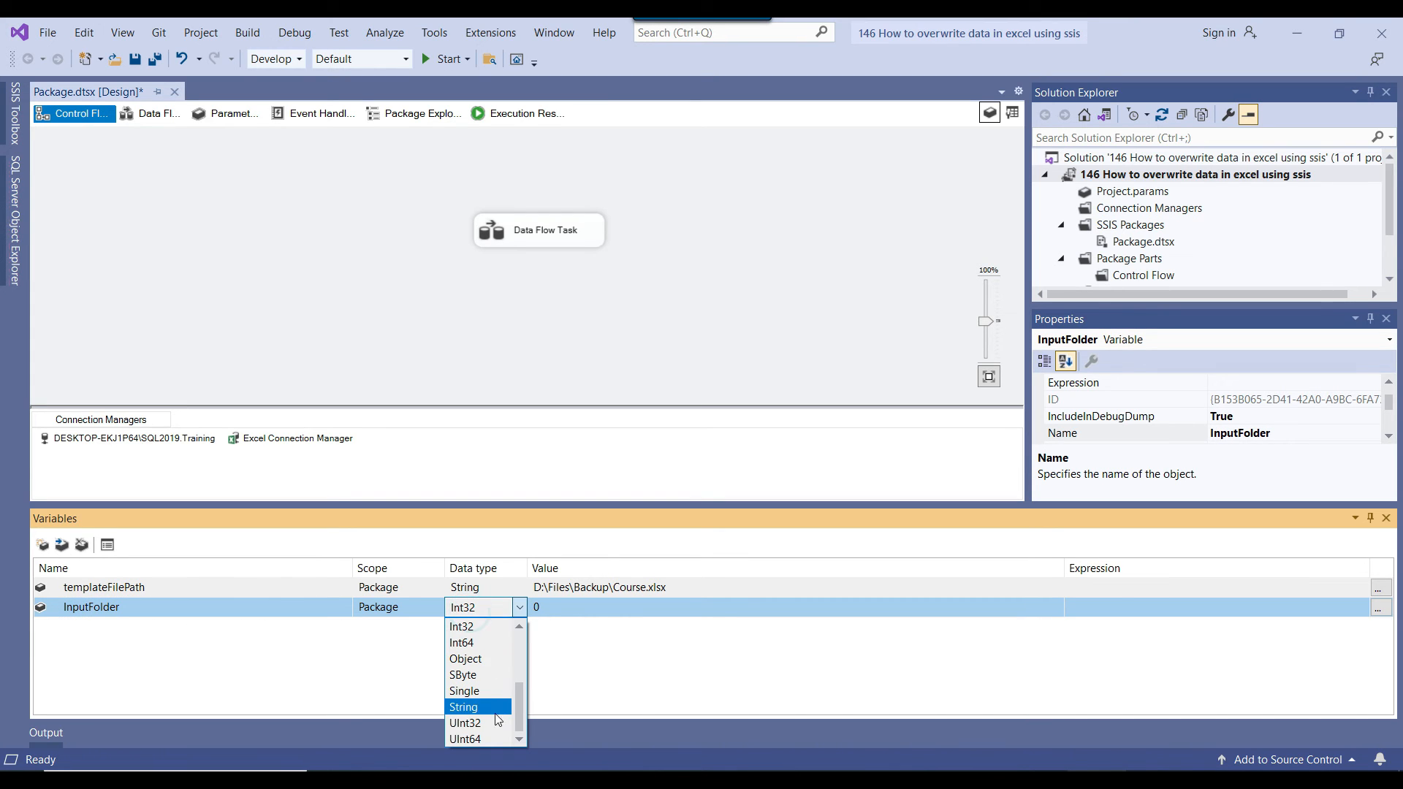
left_click(496, 710)
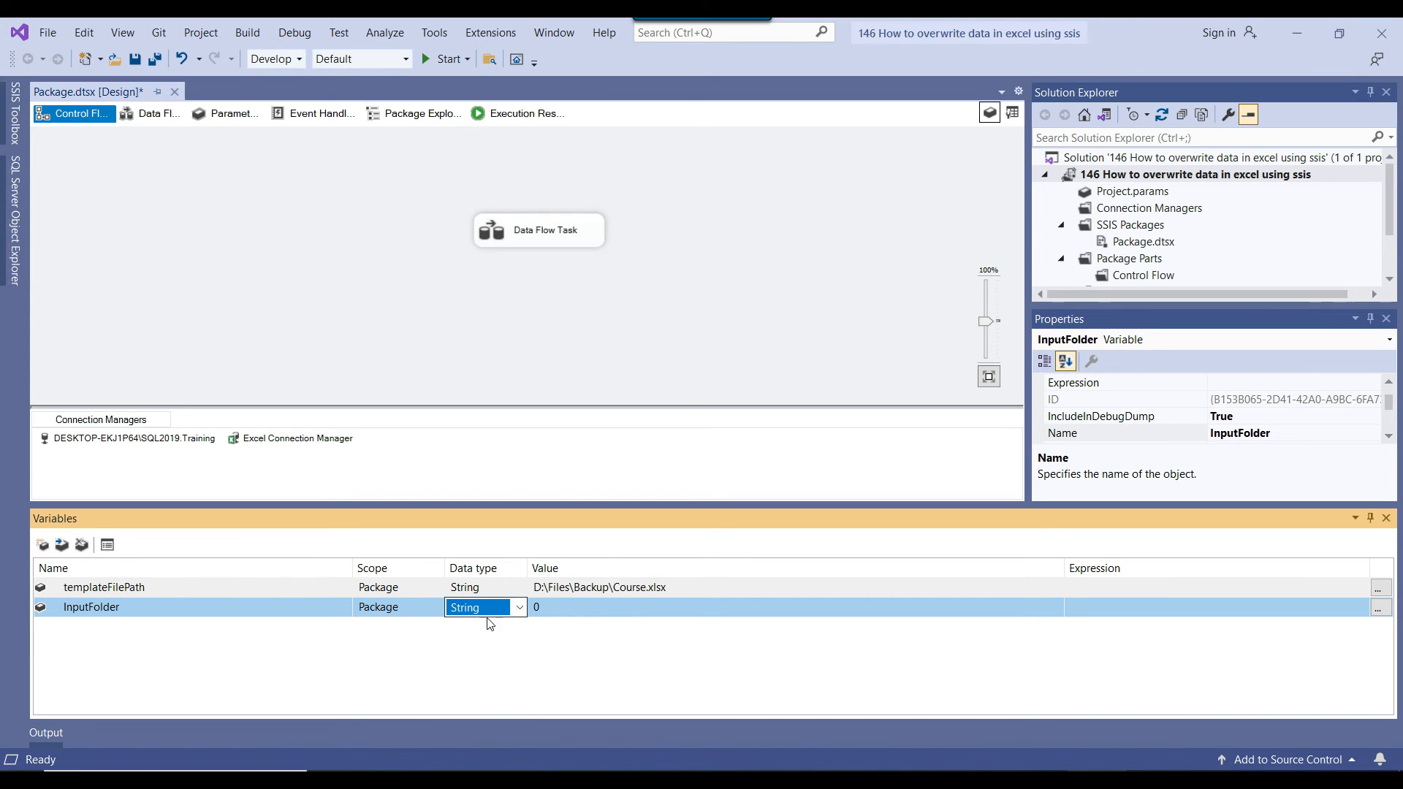
Set the InputFolder variable's value to D:\Files, copied from File Explorer, and save the package
left_click(583, 610)
key("BackSpace")
left_click(607, 587)
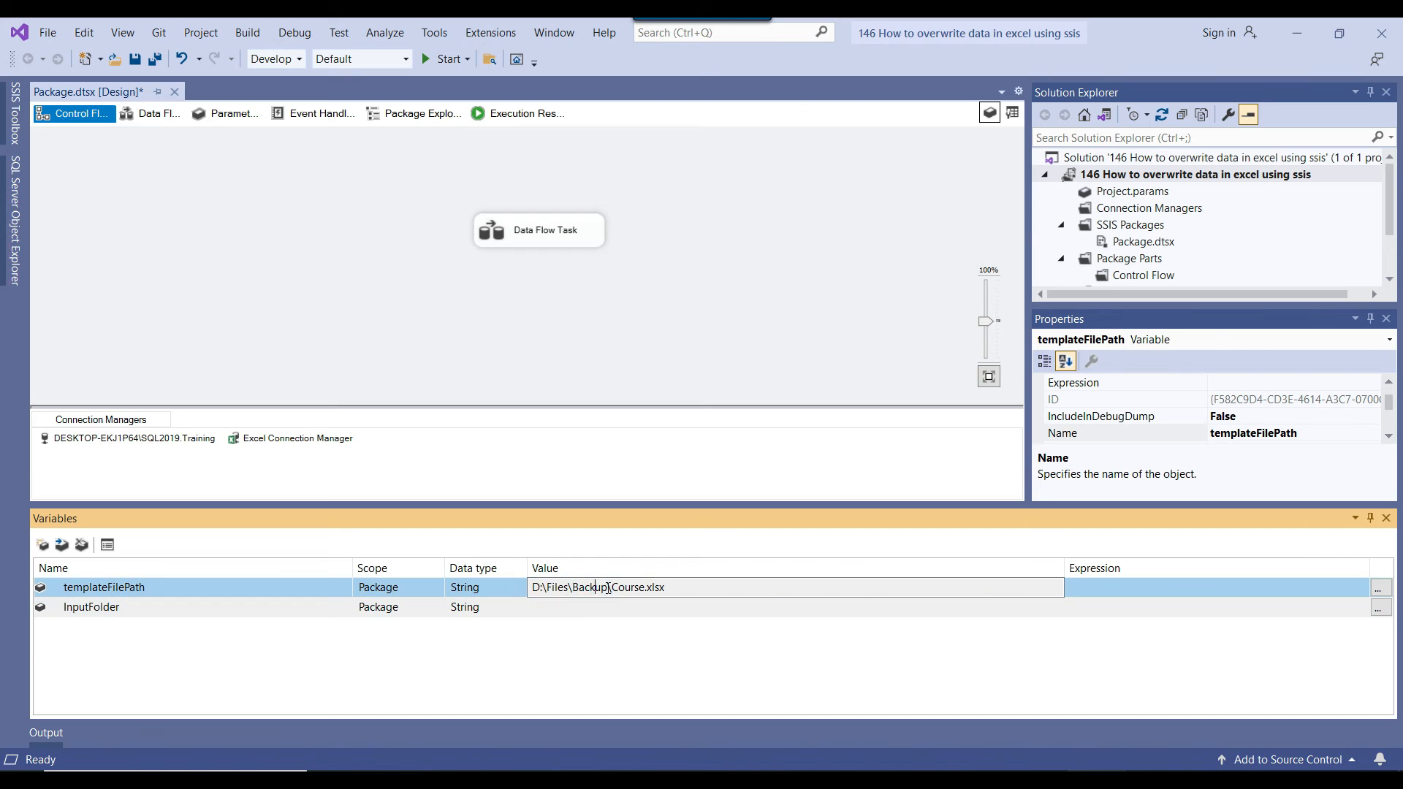
left_click(443, 778)
left_click(285, 159)
left_click(407, 158)
key("ctrl+c")
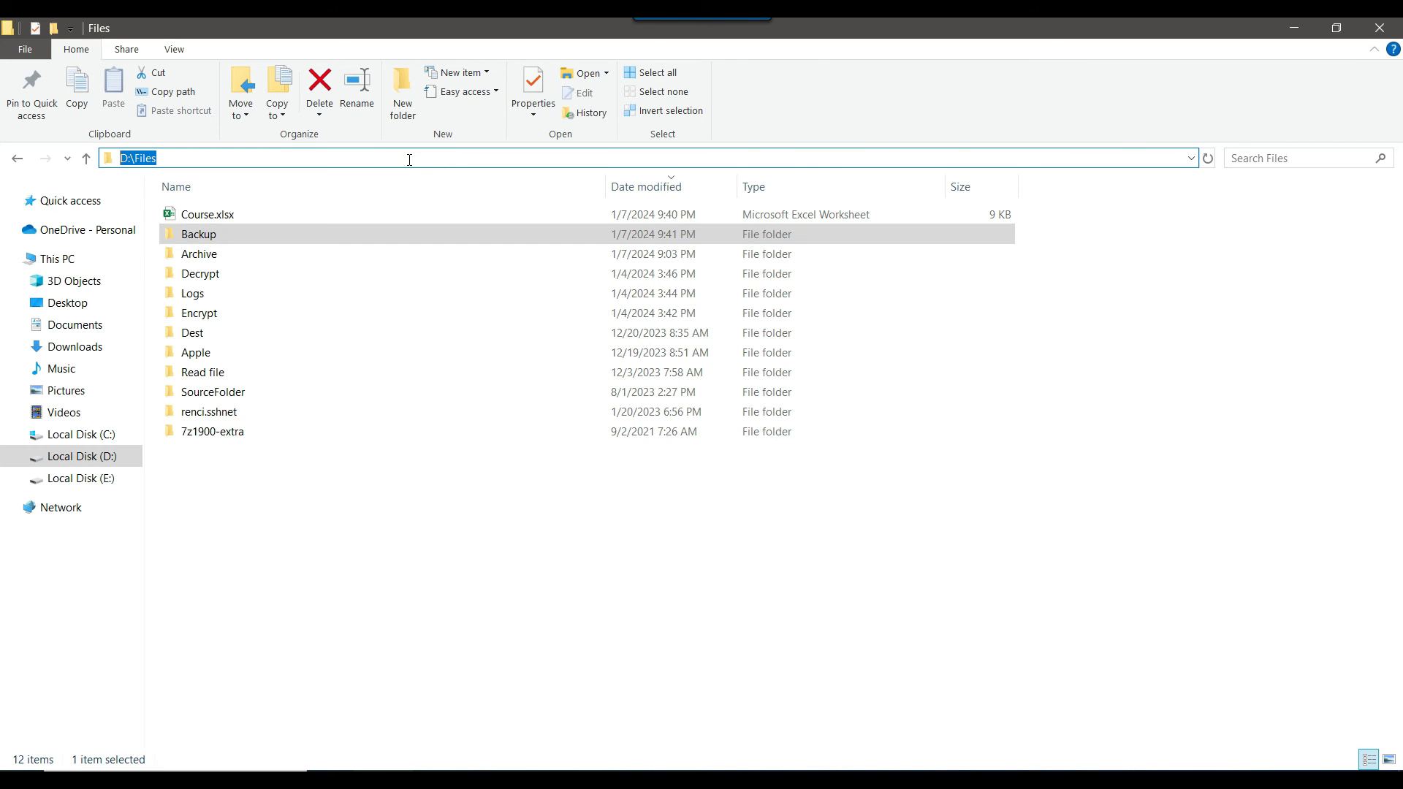
left_click(443, 779)
left_click(589, 605)
key("ctrl+v")
key("Return")
key("ctrl+s")
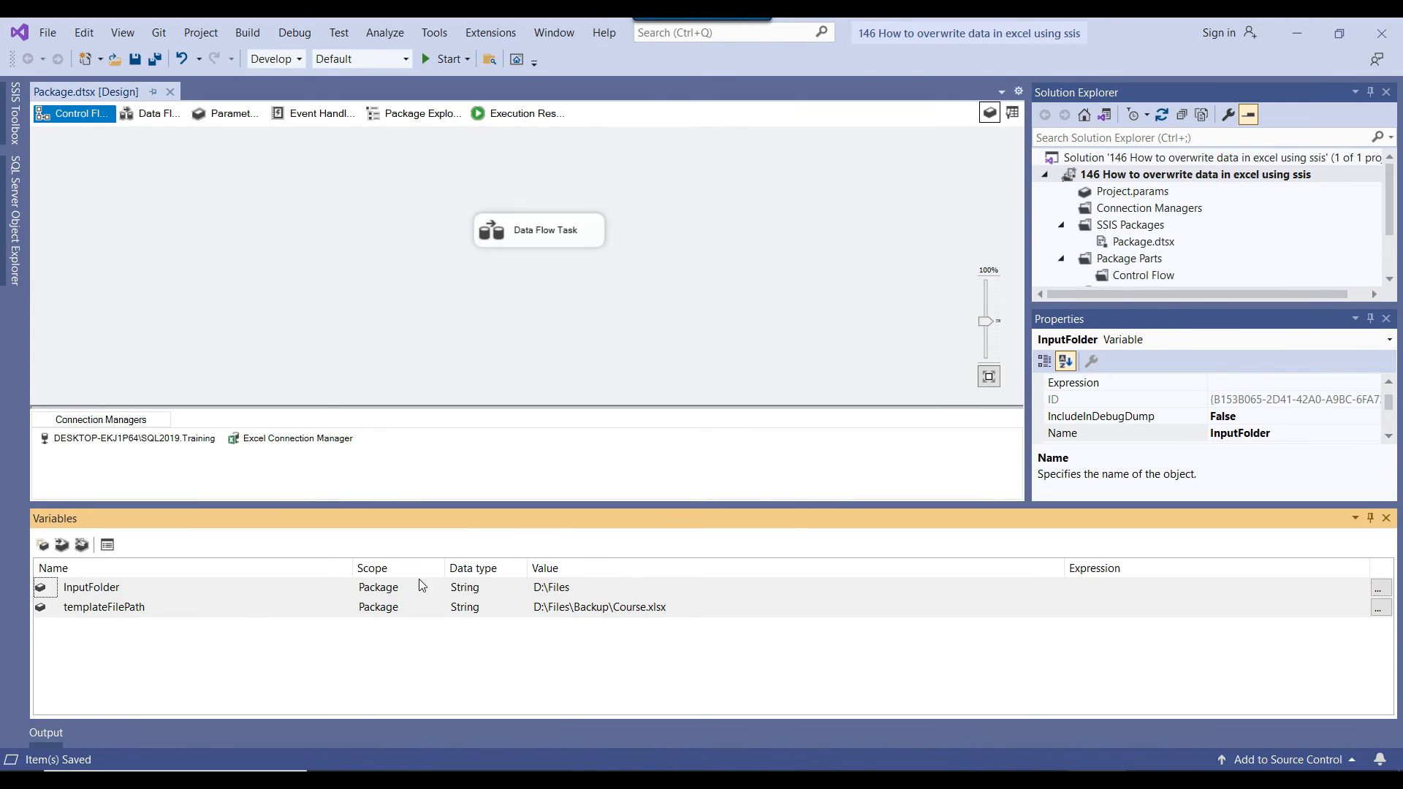
left_click(1386, 518)
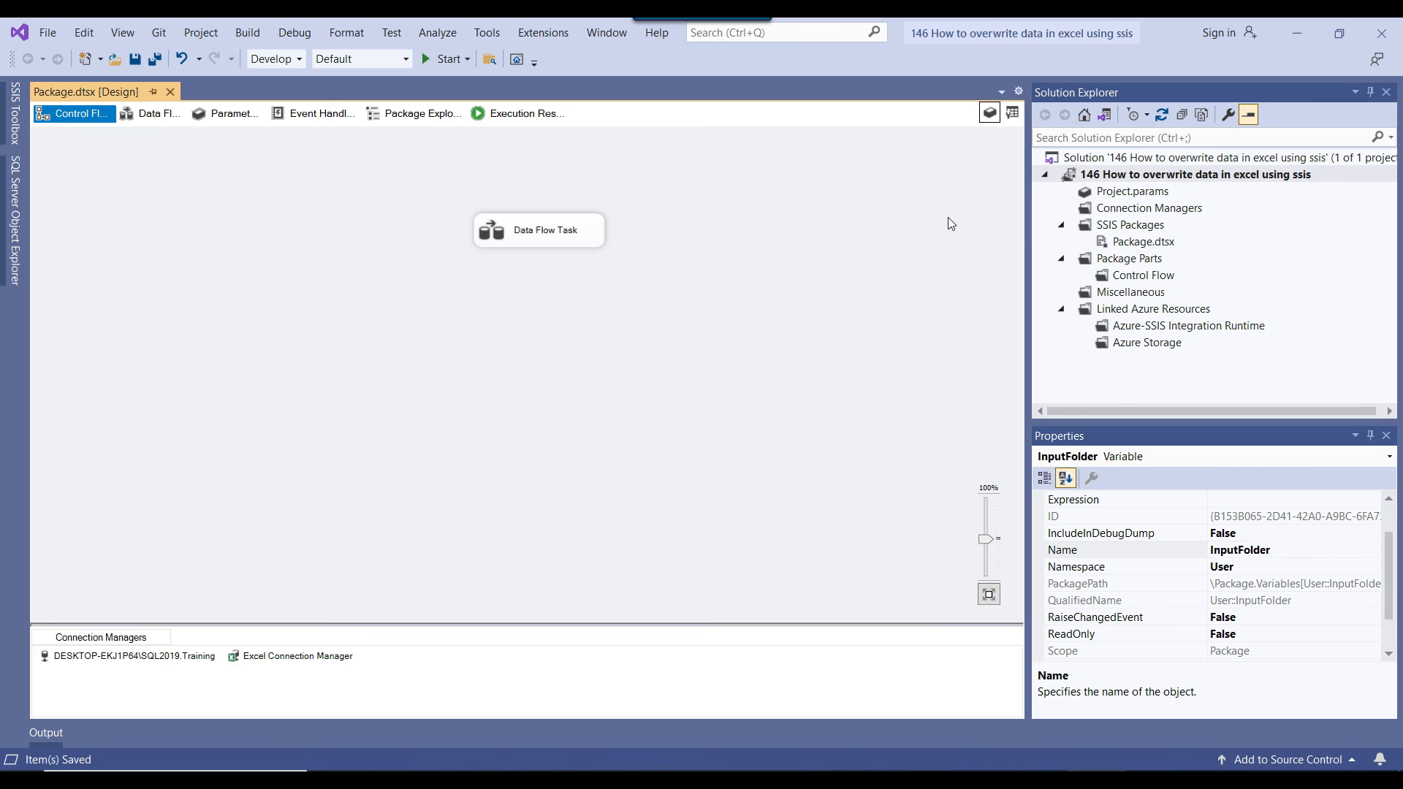
Add a File System Task above the Data Flow Task in the control flow and connect it to the Data Flow Task
left_click(1009, 116)
left_click_drag(118, 336, 480, 157)
left_click(501, 228)
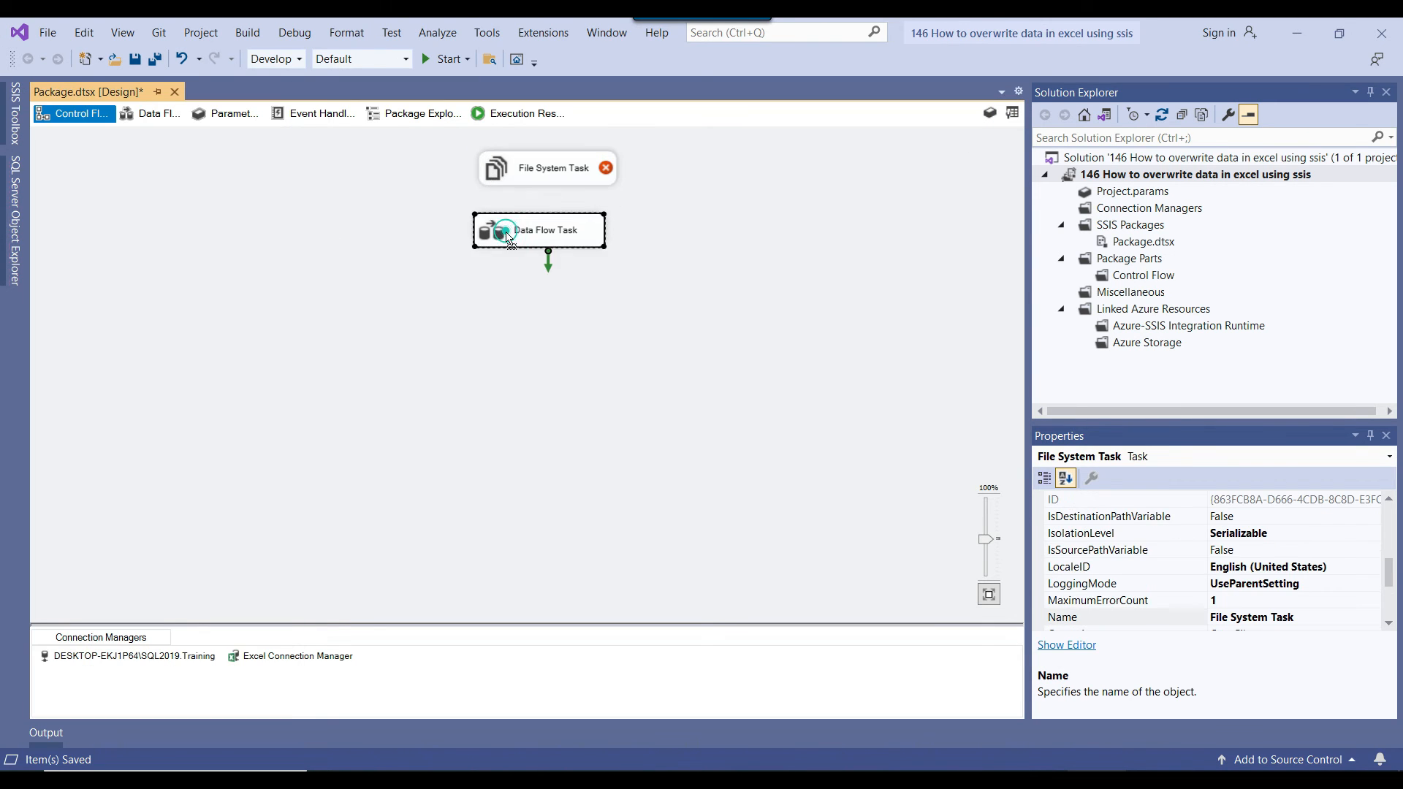
left_click(530, 171)
left_click_drag(549, 192, 547, 233)
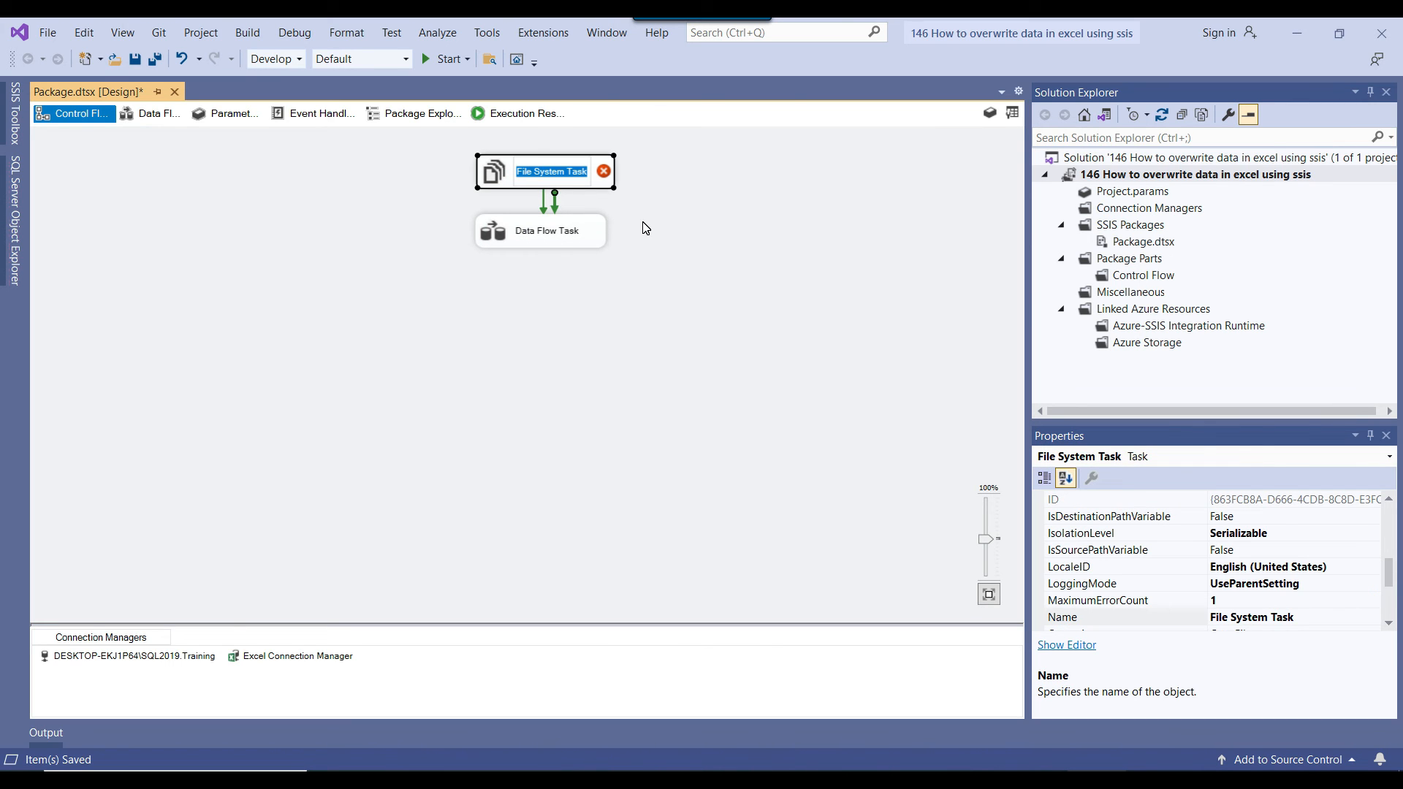
Rename the File System Task as "Copy the template file"
type("Copy the tem")
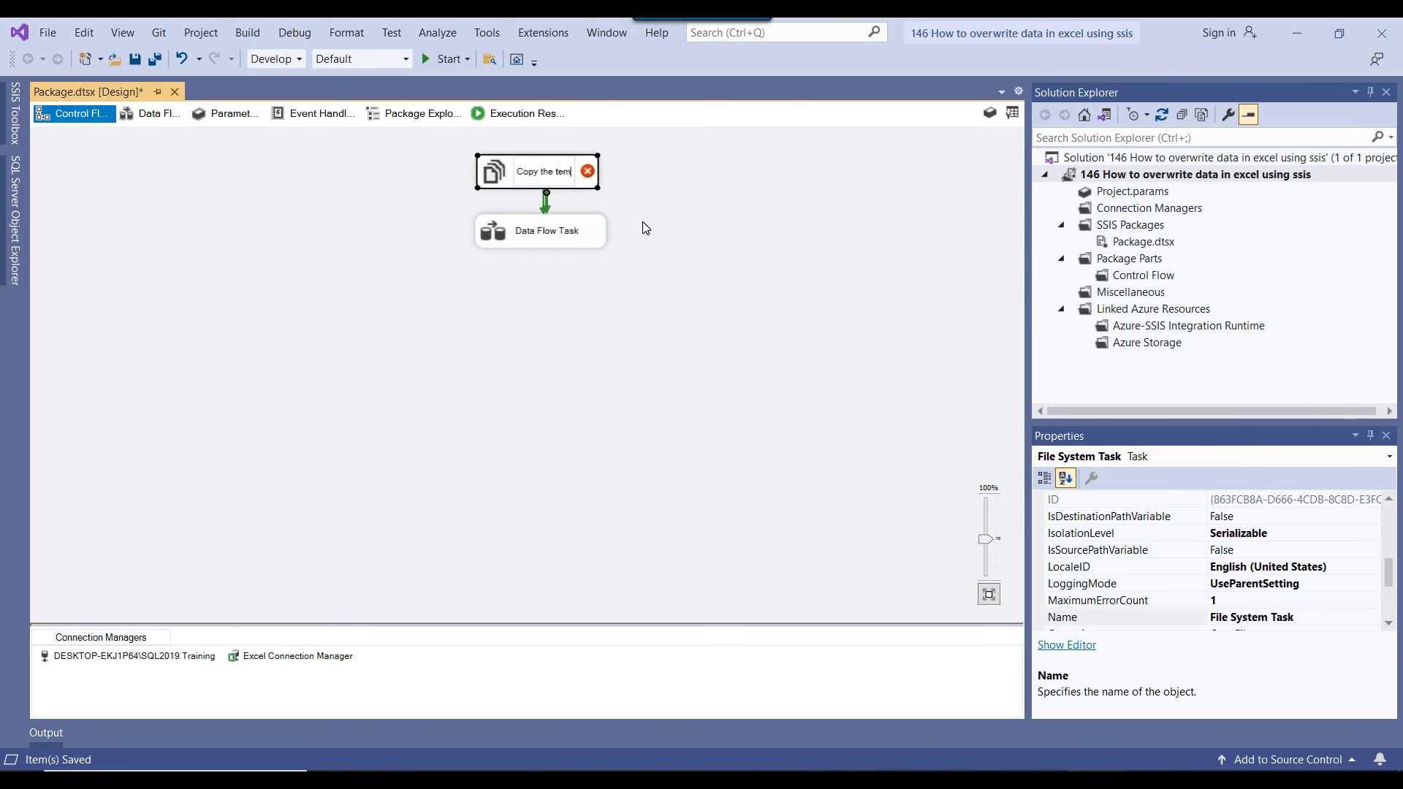
type("plate file")
left_click(642, 222)
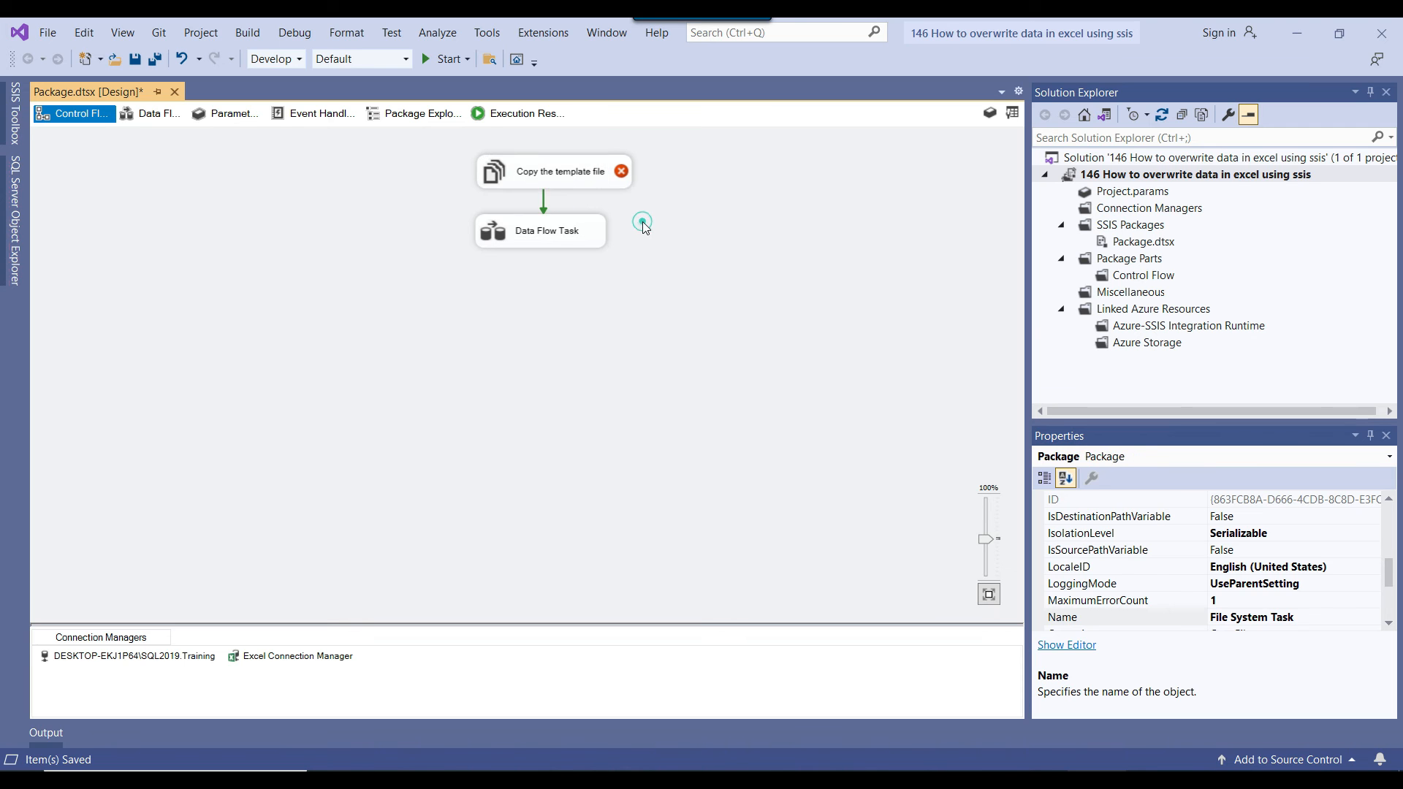
In the "Copy the template file" task's editor, set IsSourcePathVariable to True and choose User::templateFilePath as the source variable
left_click(590, 159)
right_click(590, 160)
left_click(641, 171)
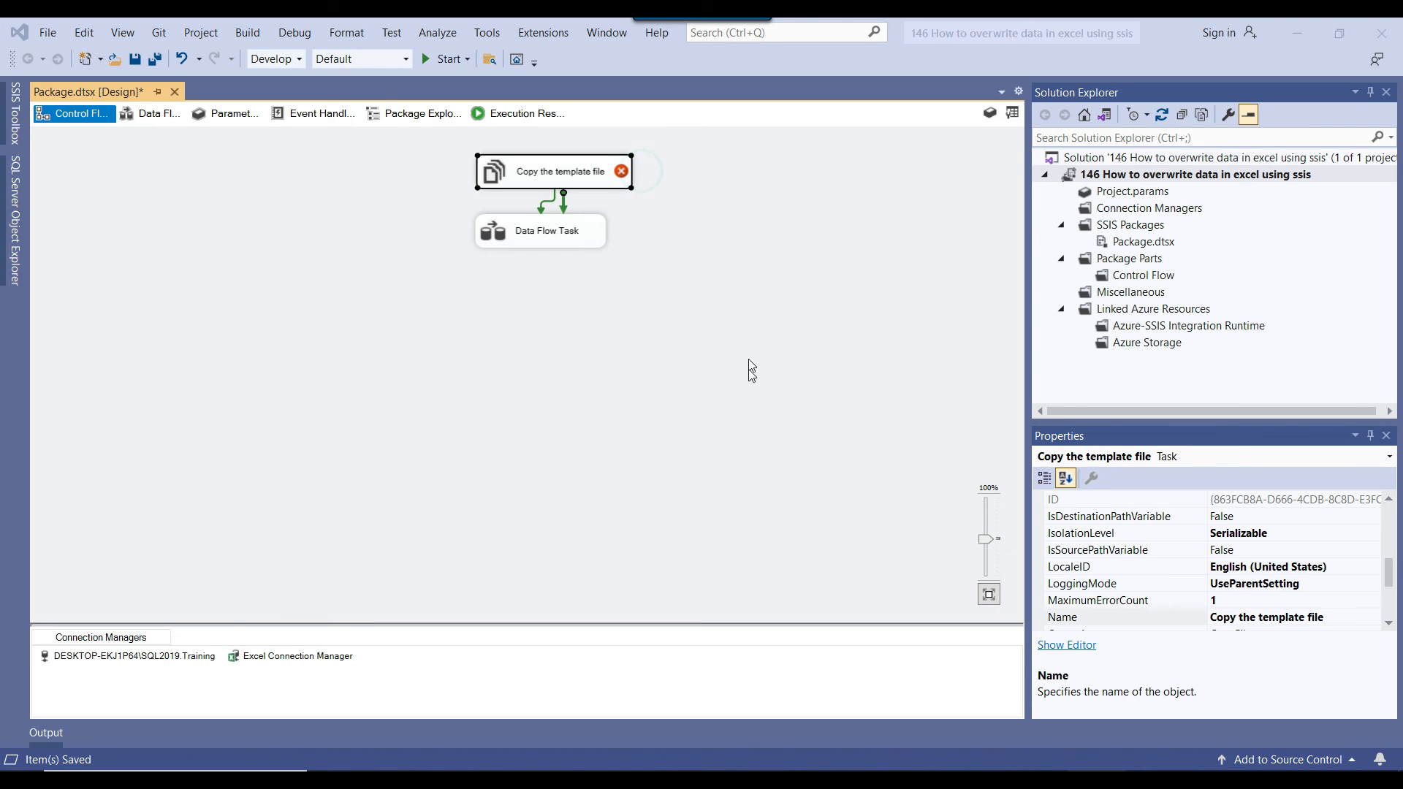
left_click(703, 363)
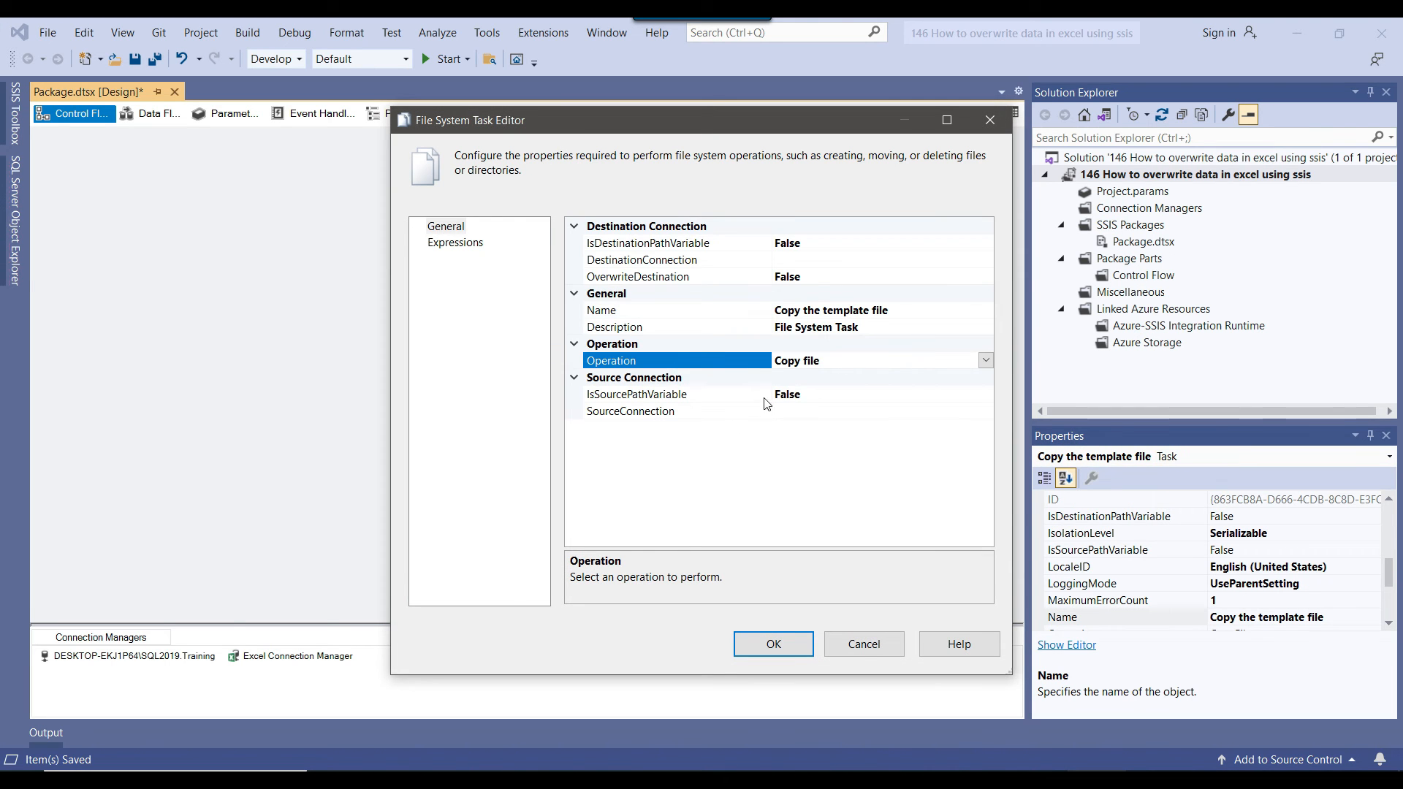
left_click(668, 395)
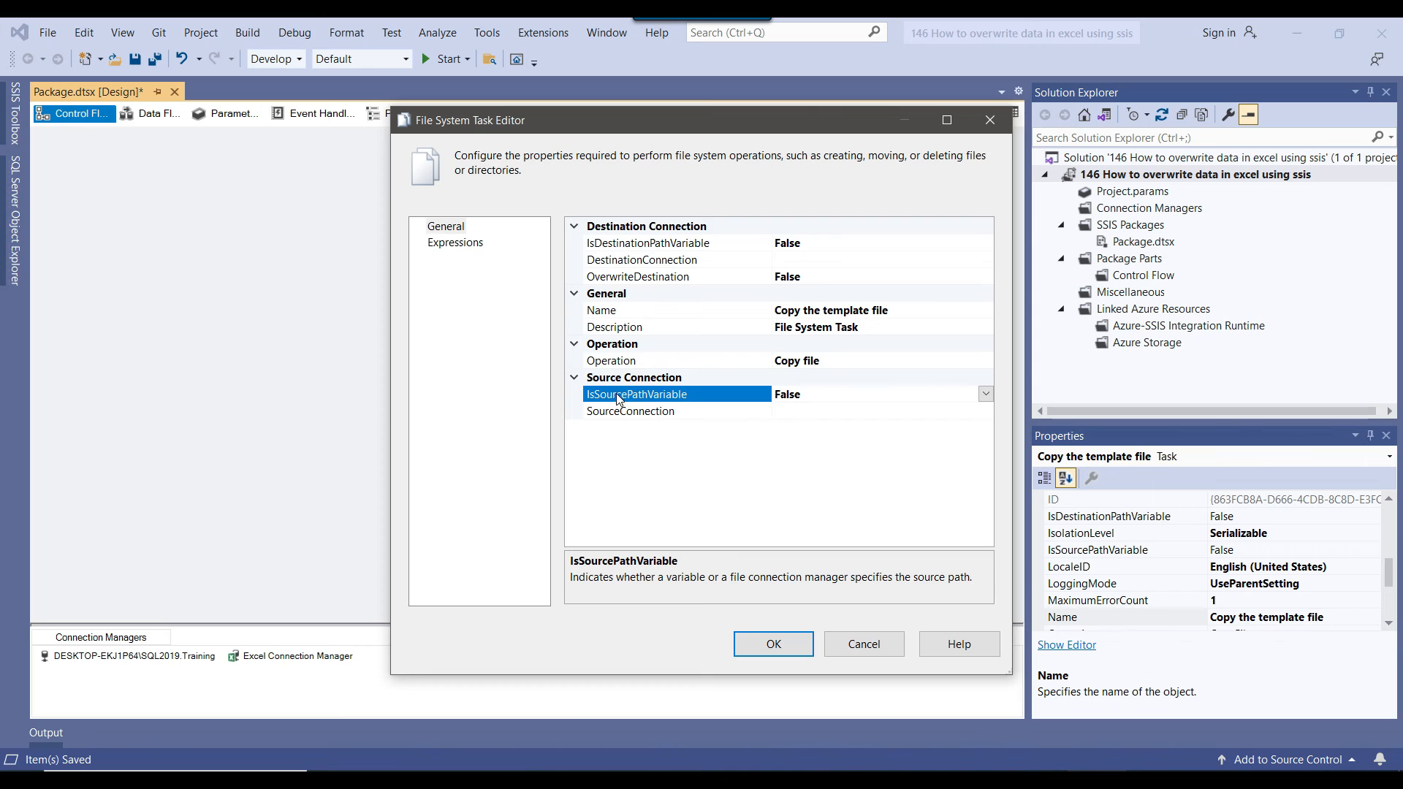
left_click(986, 394)
left_click(834, 409)
left_click(982, 413)
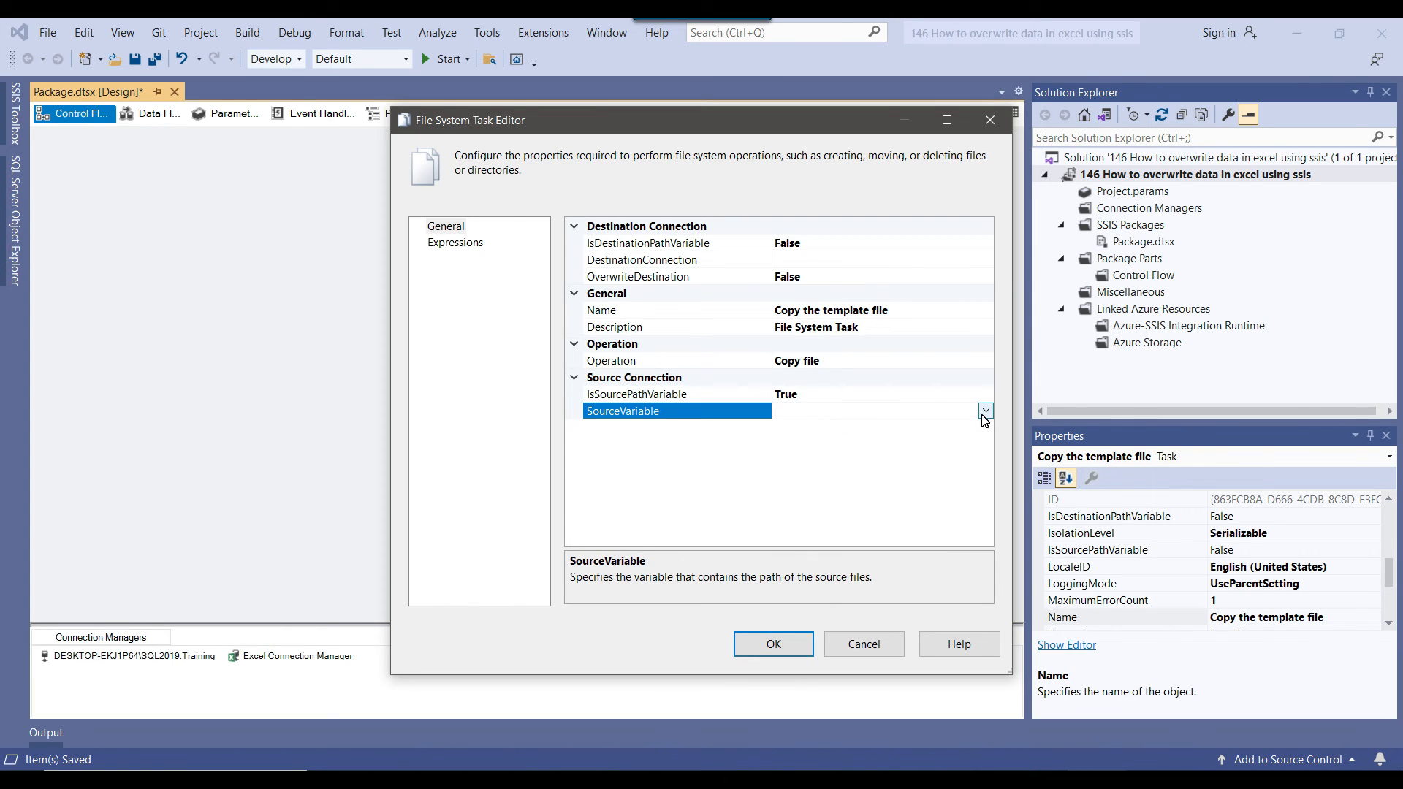
left_click(985, 413)
left_click_drag(981, 458, 987, 577)
left_click(847, 591)
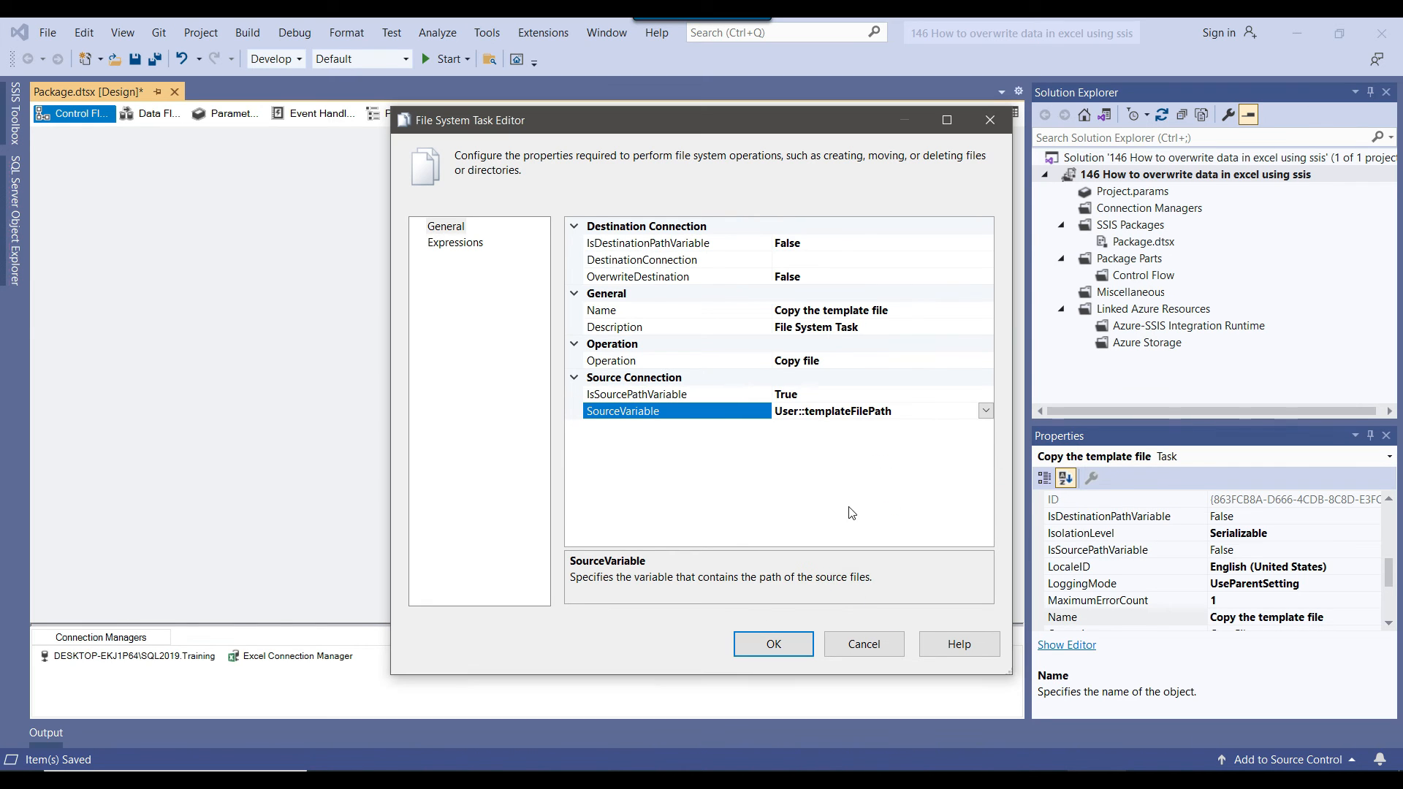
Set IsDestinationPathVariable to True and choose User::InputFolder as the destination variable of the copy task
left_click(648, 248)
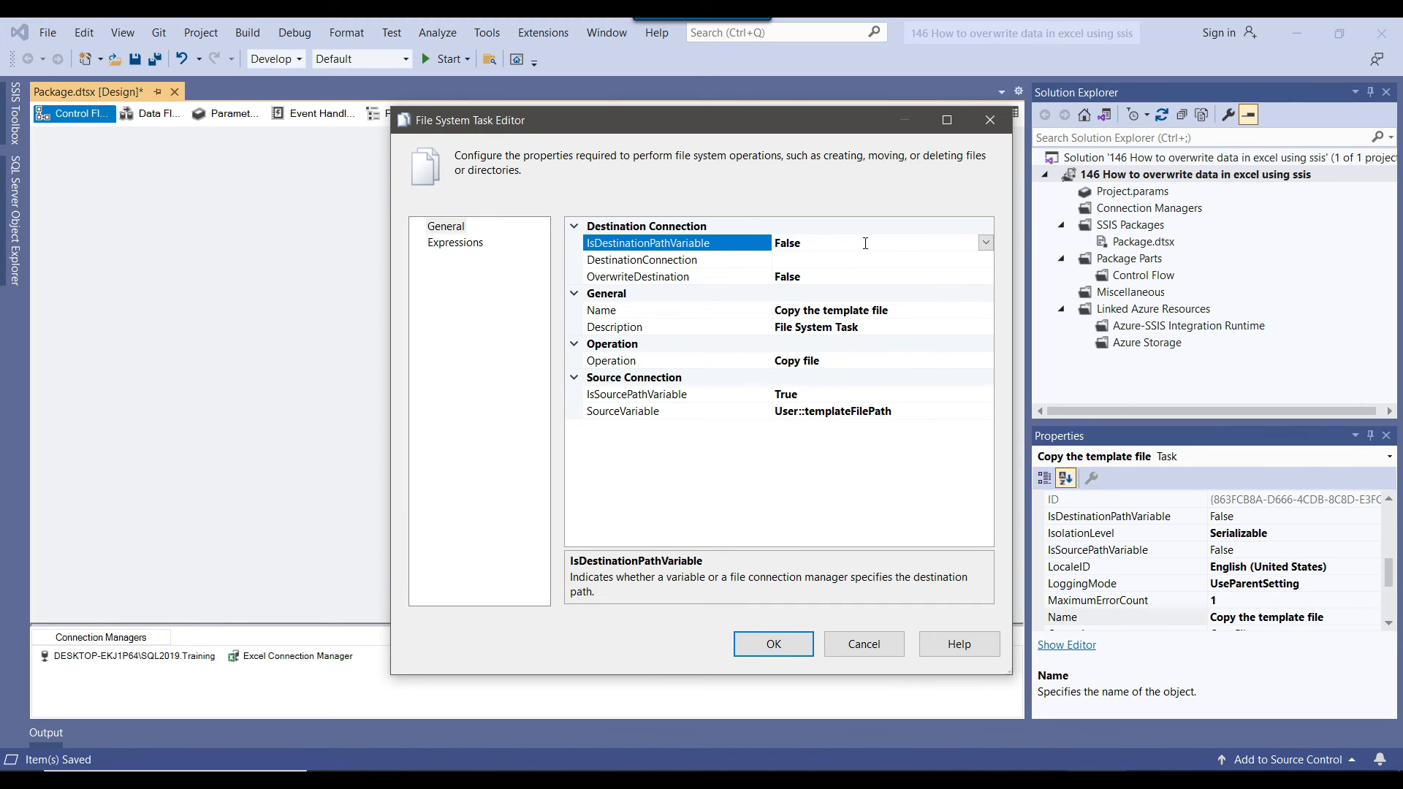
left_click(985, 243)
left_click(840, 258)
left_click(840, 262)
left_click(985, 260)
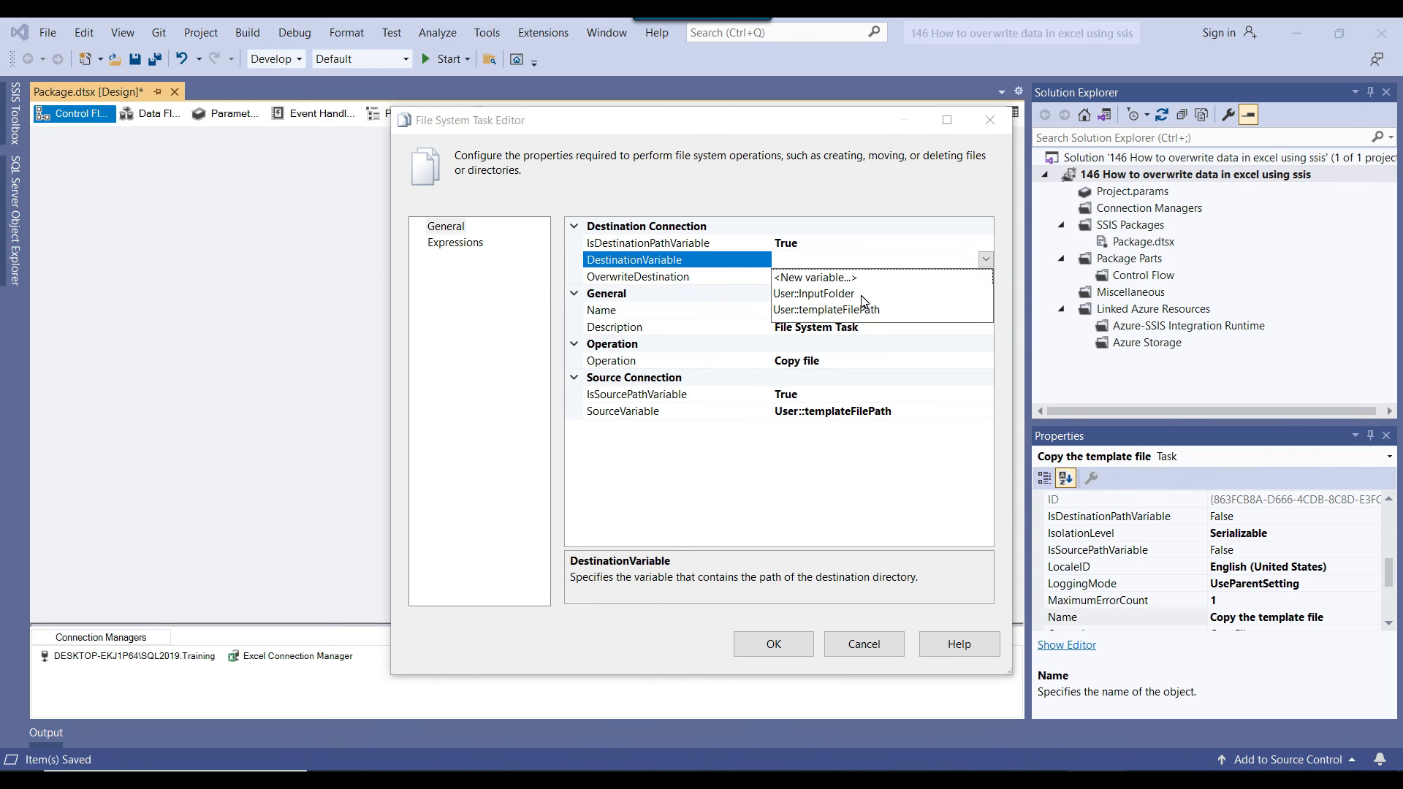
left_click(836, 297)
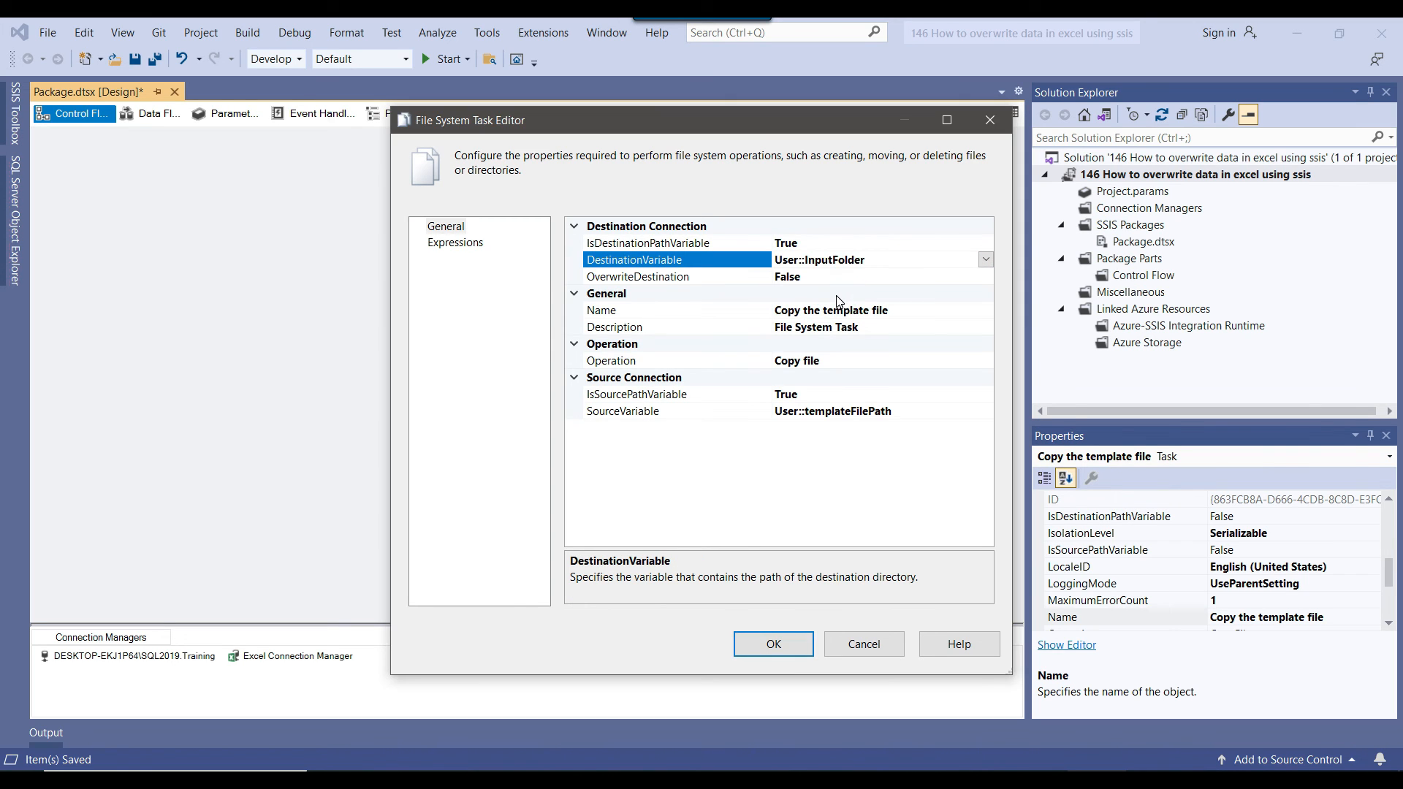
Set OverwriteDestination to True for the copy task and accept the File System Task settings
left_click(875, 282)
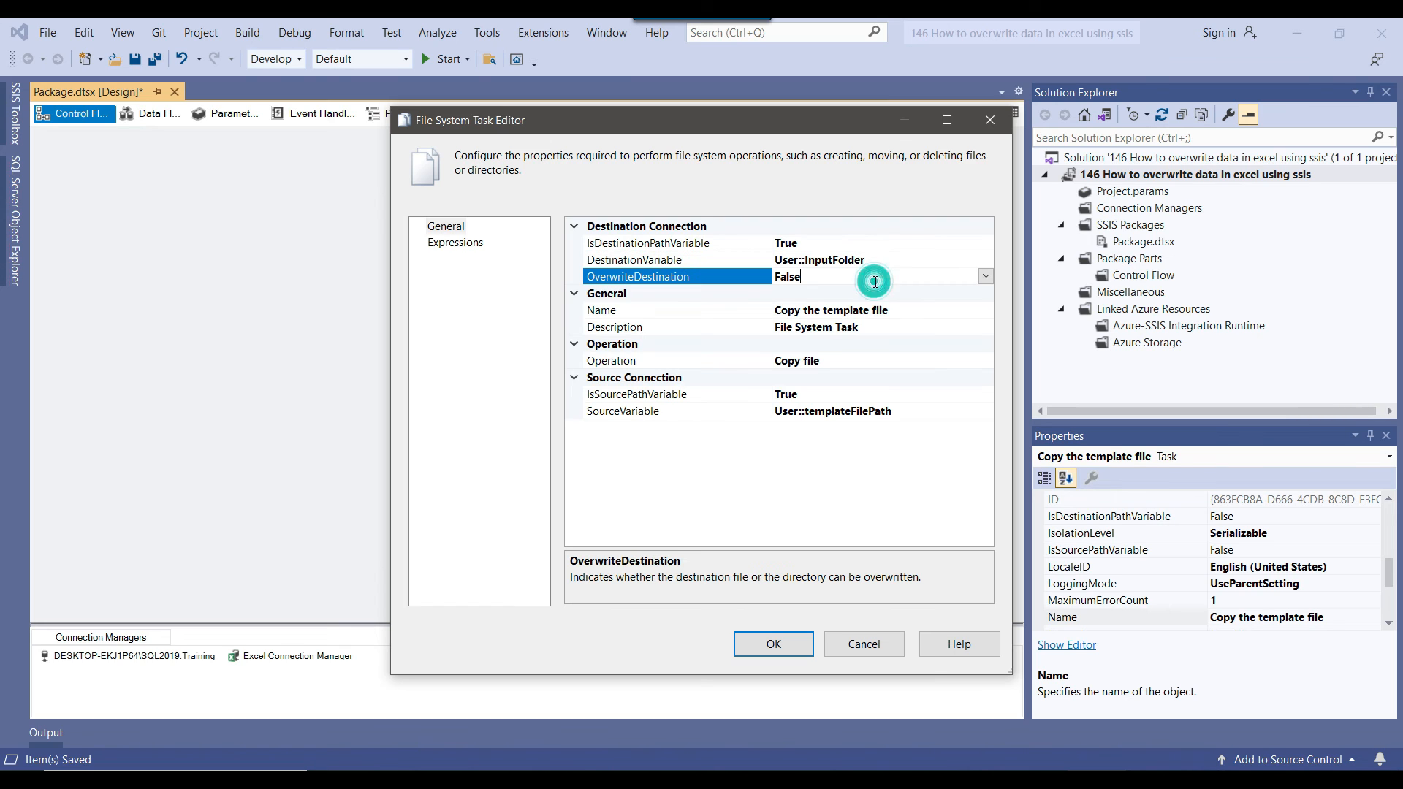
double_click(875, 281)
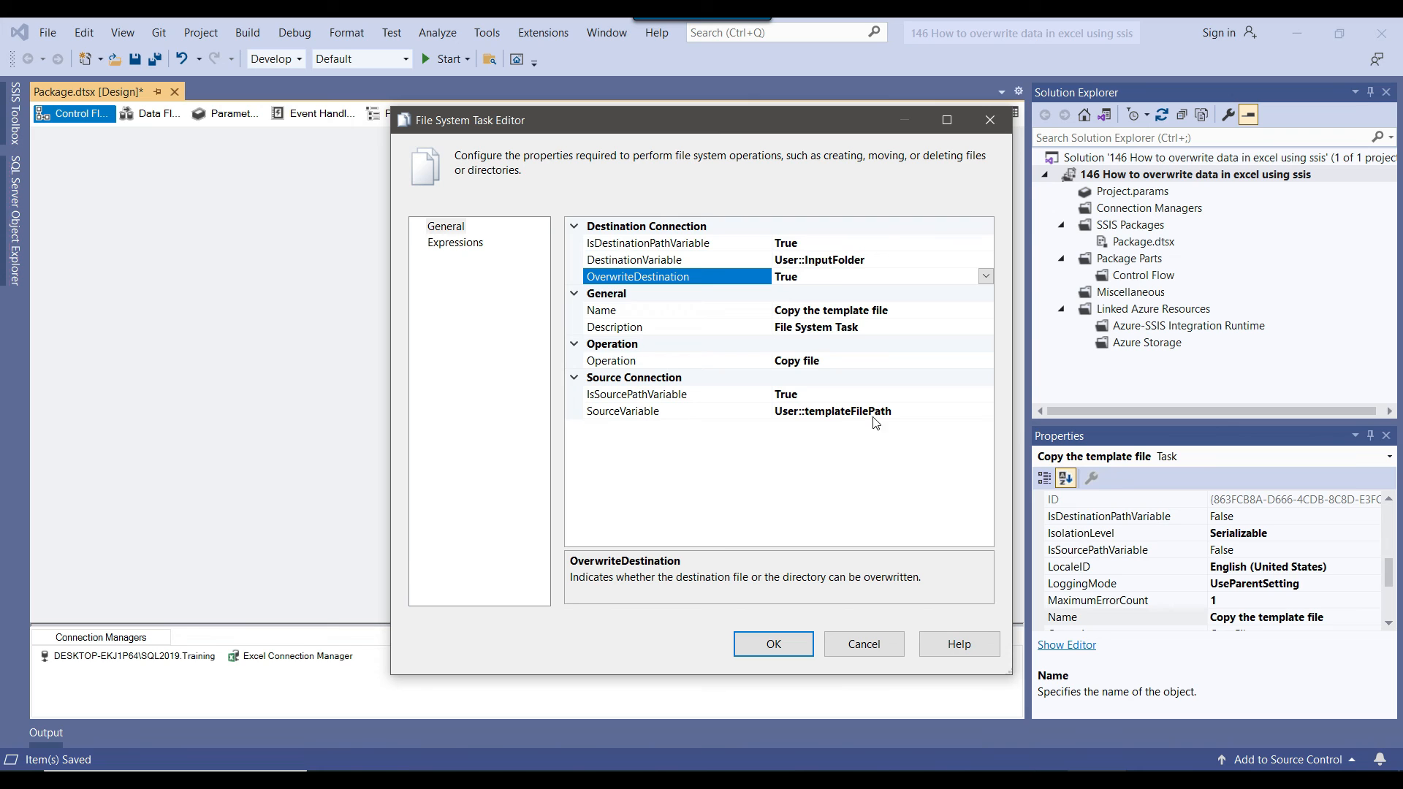
left_click_drag(734, 122, 792, 129)
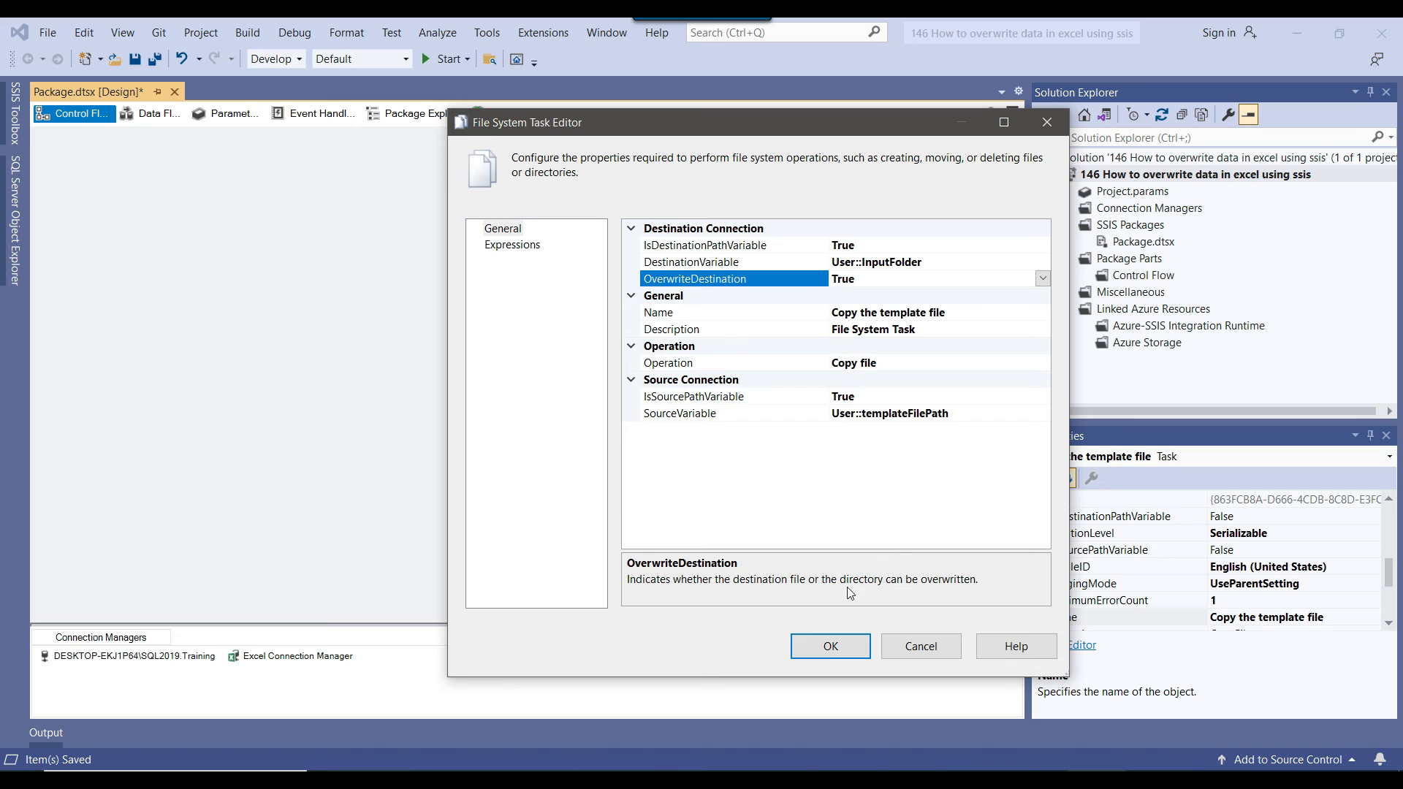
left_click(831, 646)
Align the Data Flow Task directly beneath the "Copy the template file" task in the control flow
left_click(579, 285)
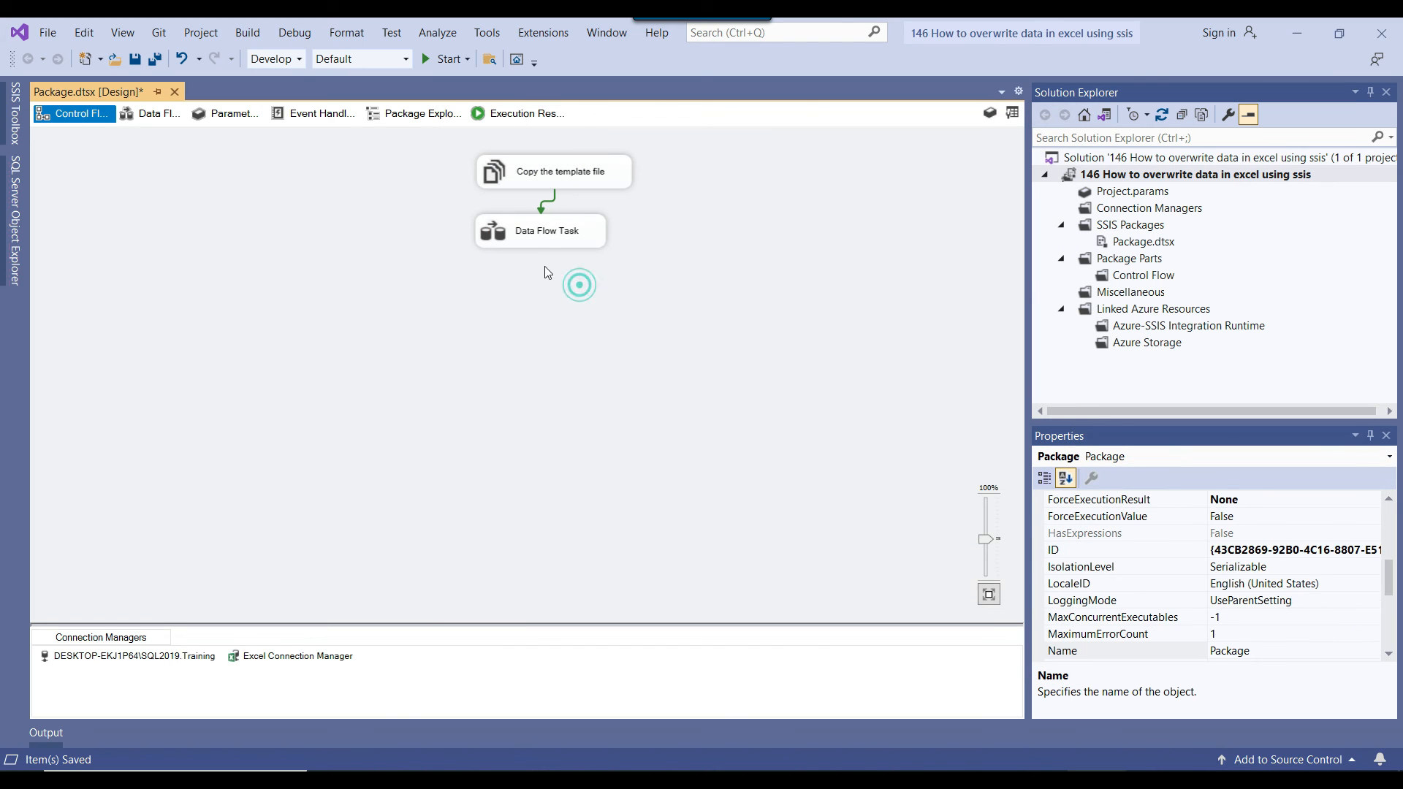
left_click_drag(544, 232, 561, 234)
left_click(722, 245)
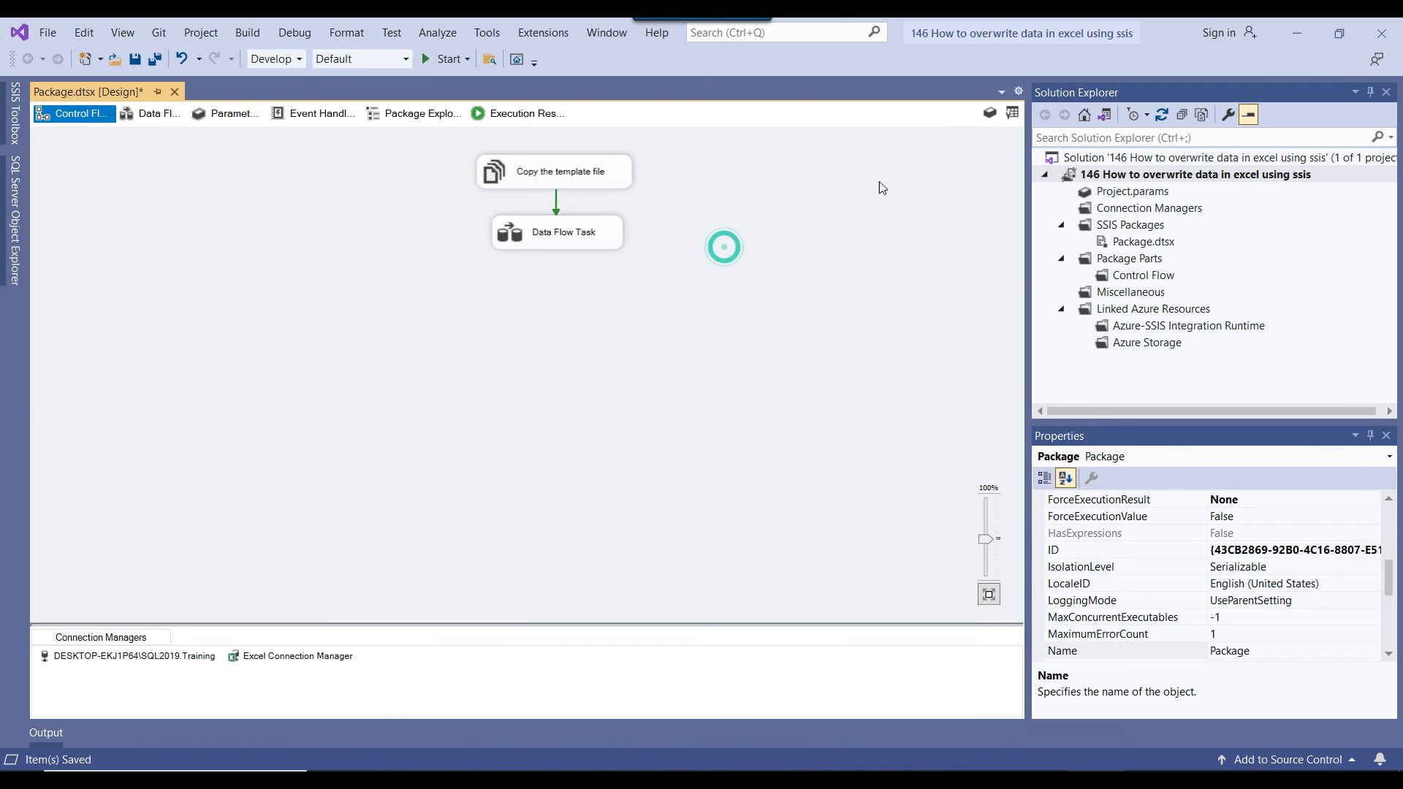
Review the package variables InputFolder and templateFilePath alongside the copy task, and close the variable list
left_click(988, 114)
left_click(541, 178)
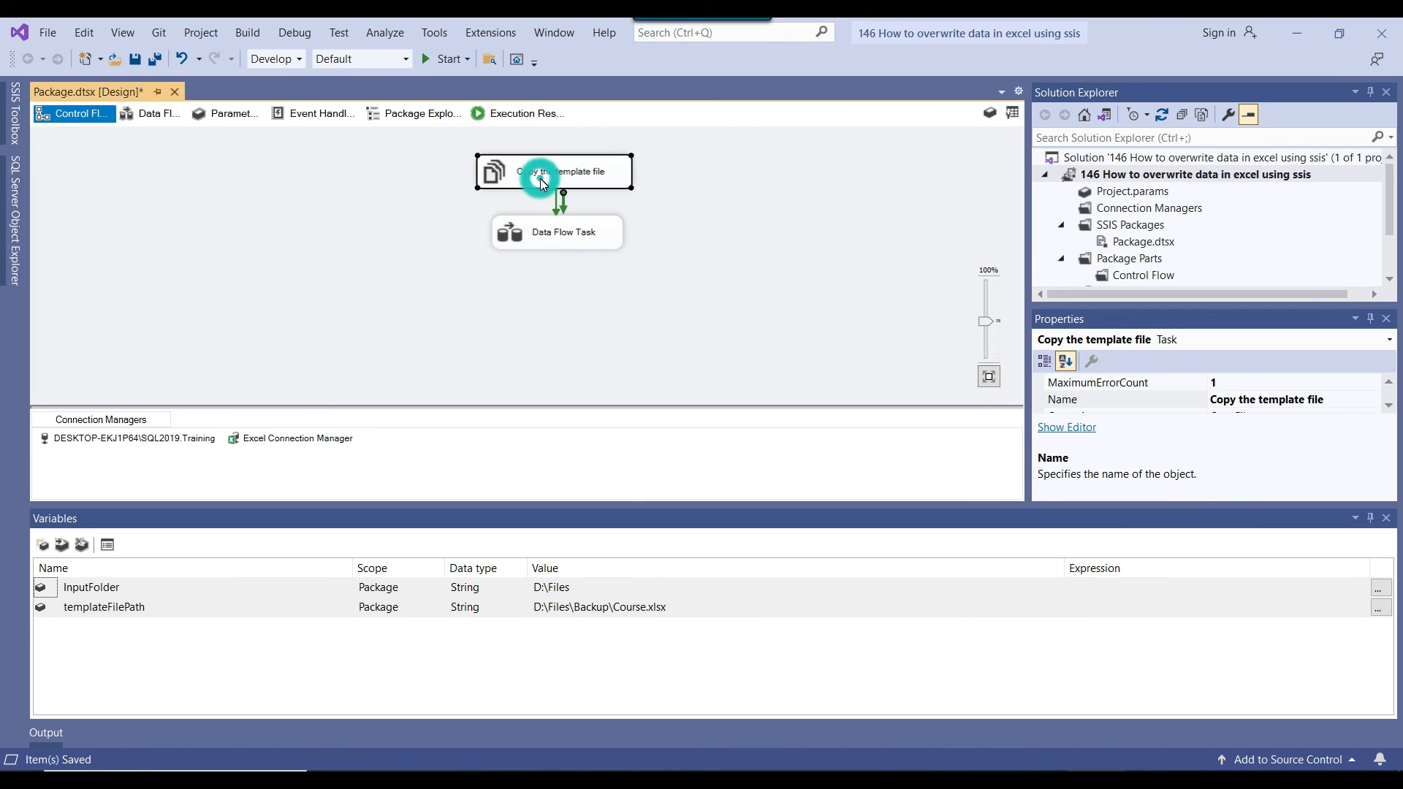
left_click(1386, 517)
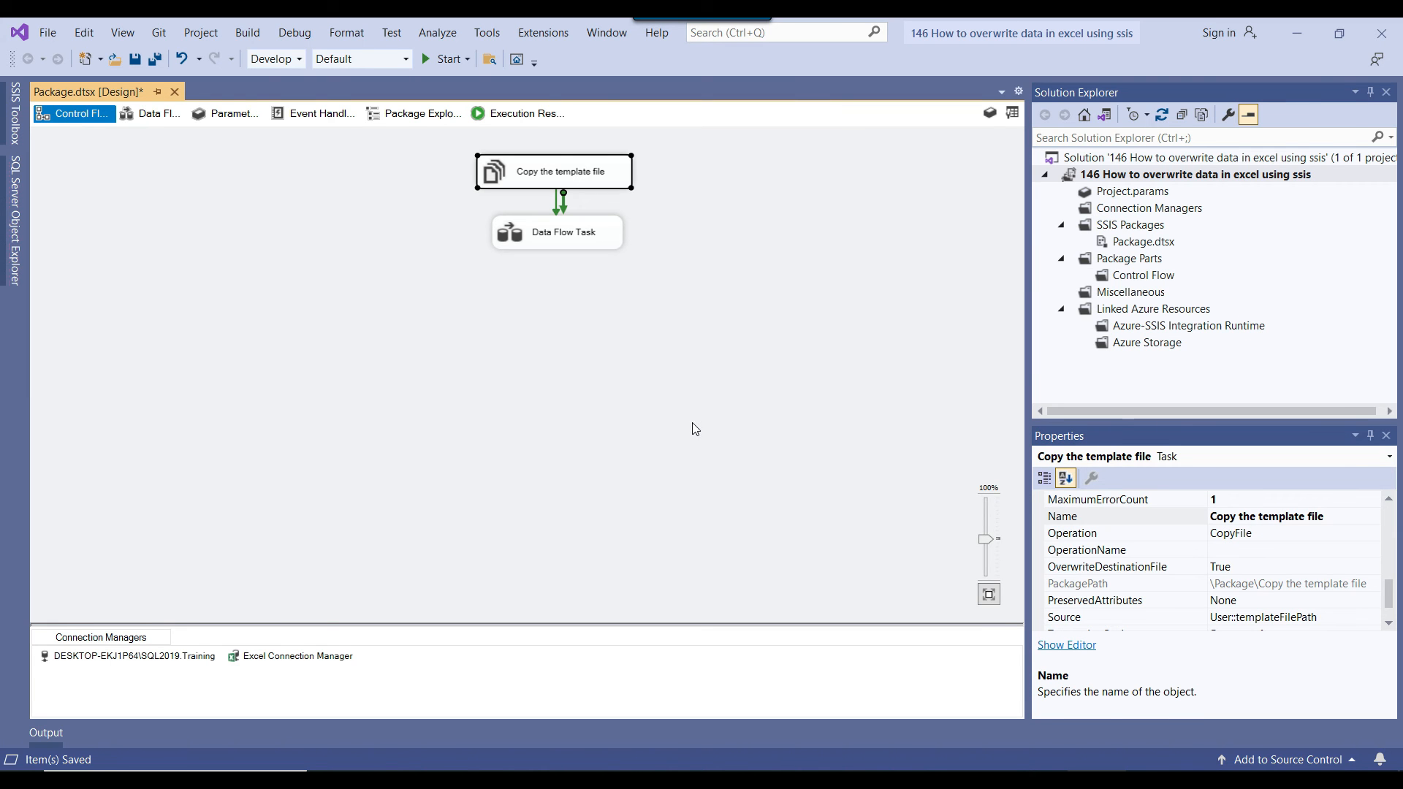
Run the package and inspect the execution of the Data Flow Task's components
left_click(442, 59)
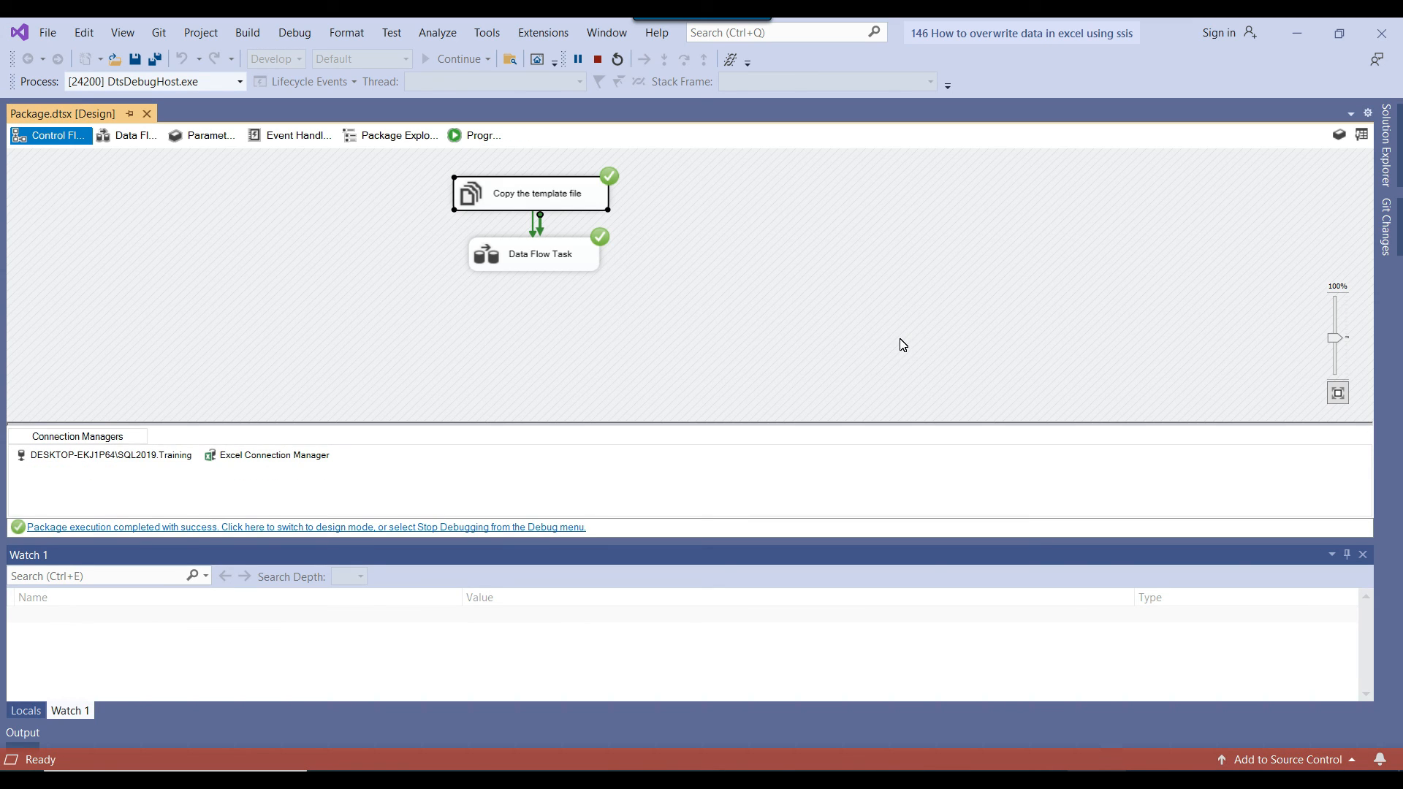
double_click(495, 256)
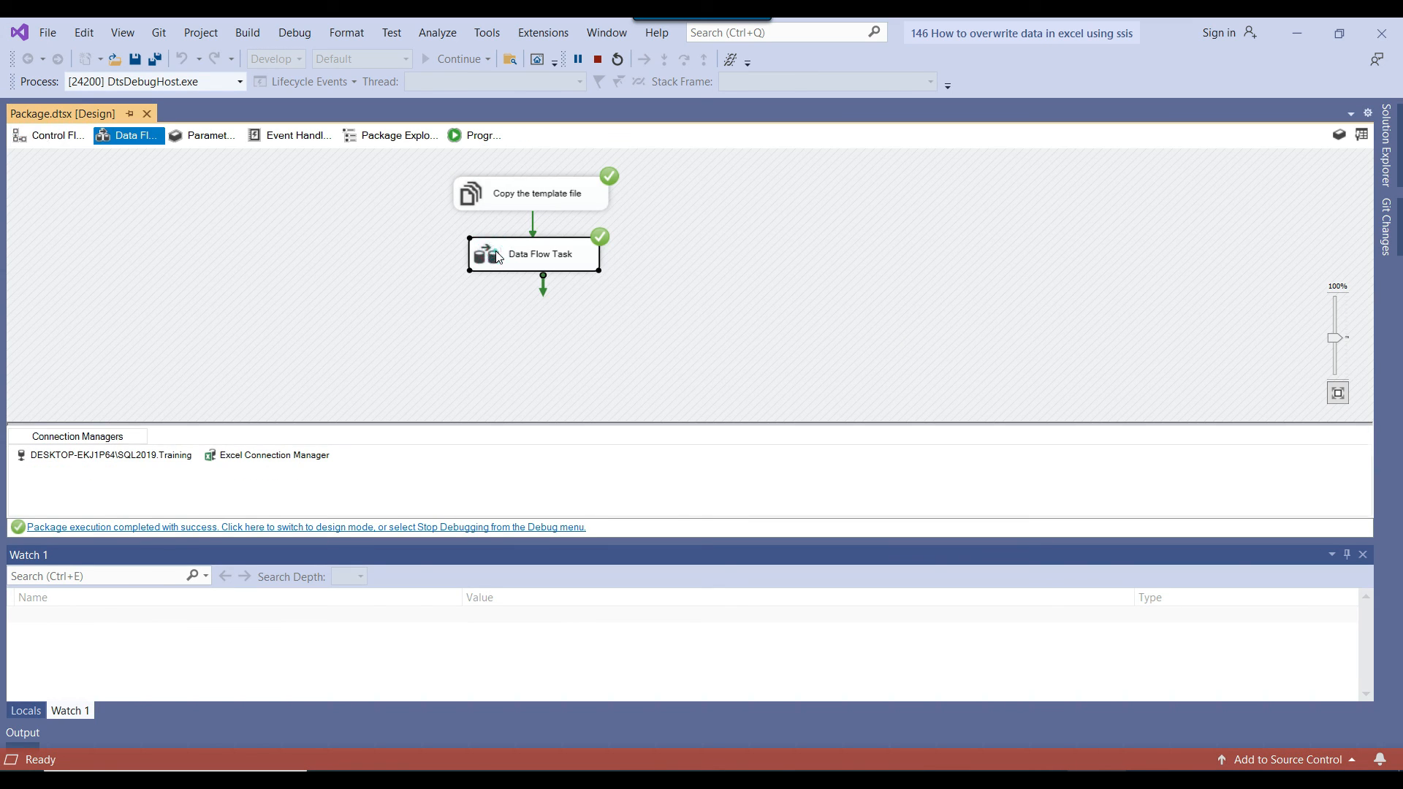
scroll(821, 318, "down", 2)
Open Course.xlsx from D:\Files in Excel, examine its header and exported course rows, and close it
left_click(384, 778)
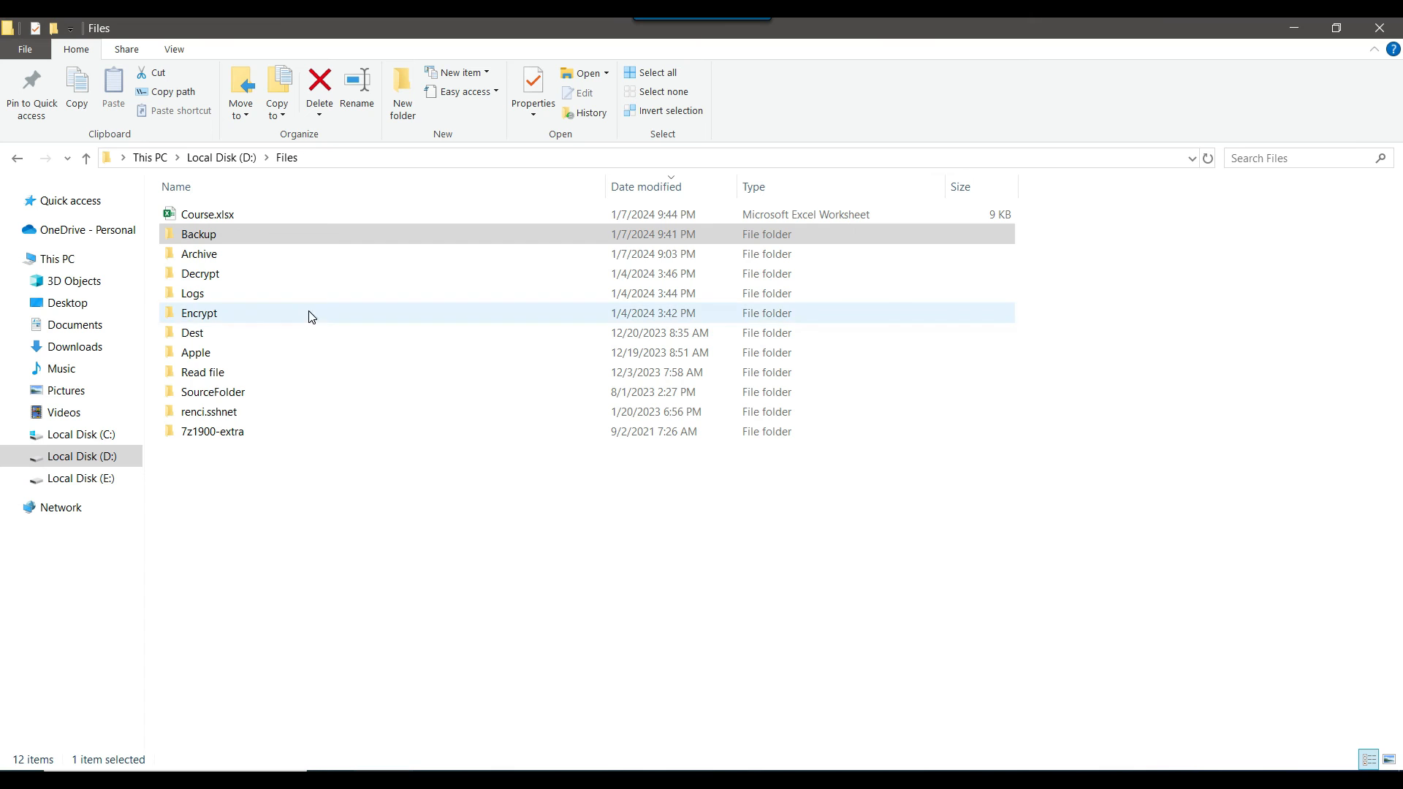
left_click(218, 217)
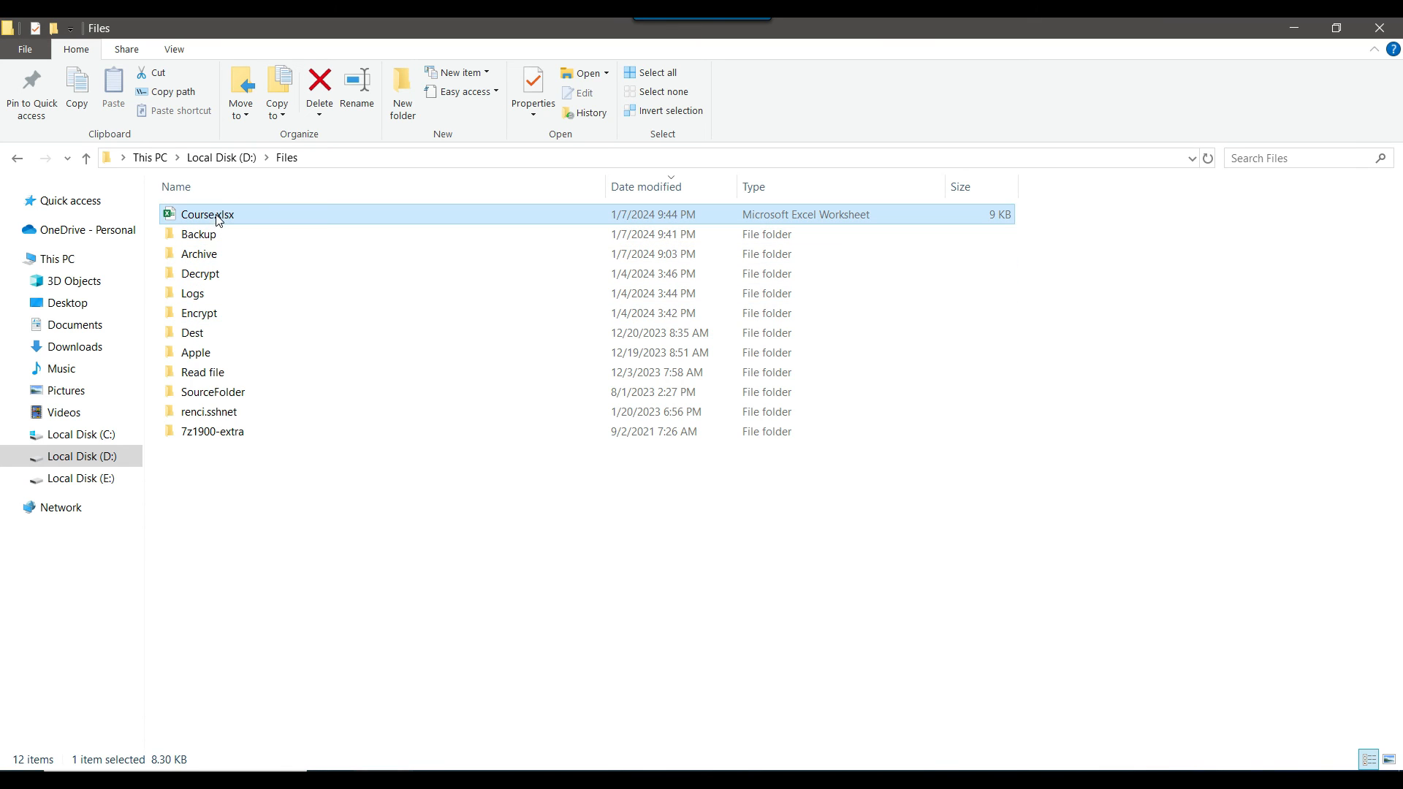
right_click(220, 220)
left_click(278, 163)
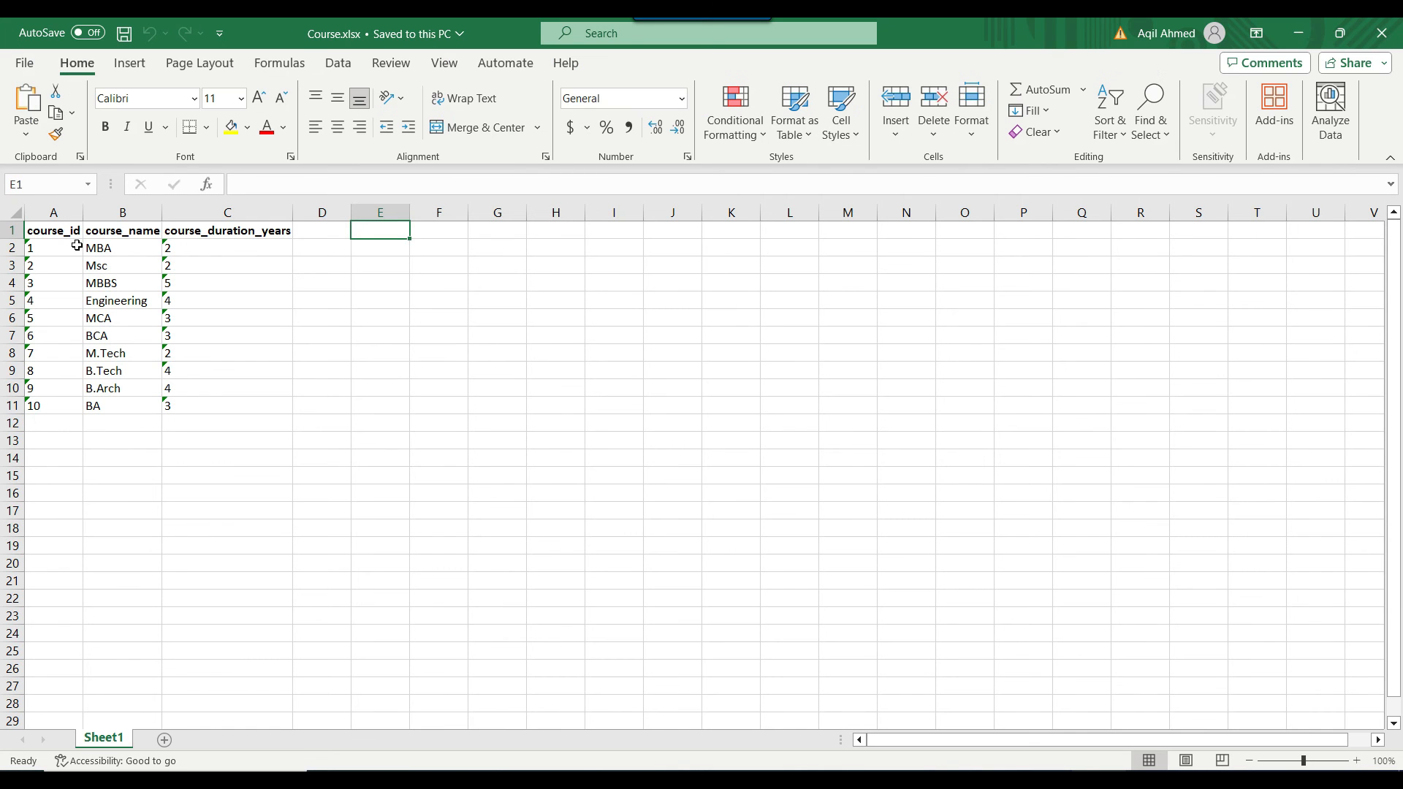
left_click_drag(62, 229, 290, 236)
left_click(373, 333)
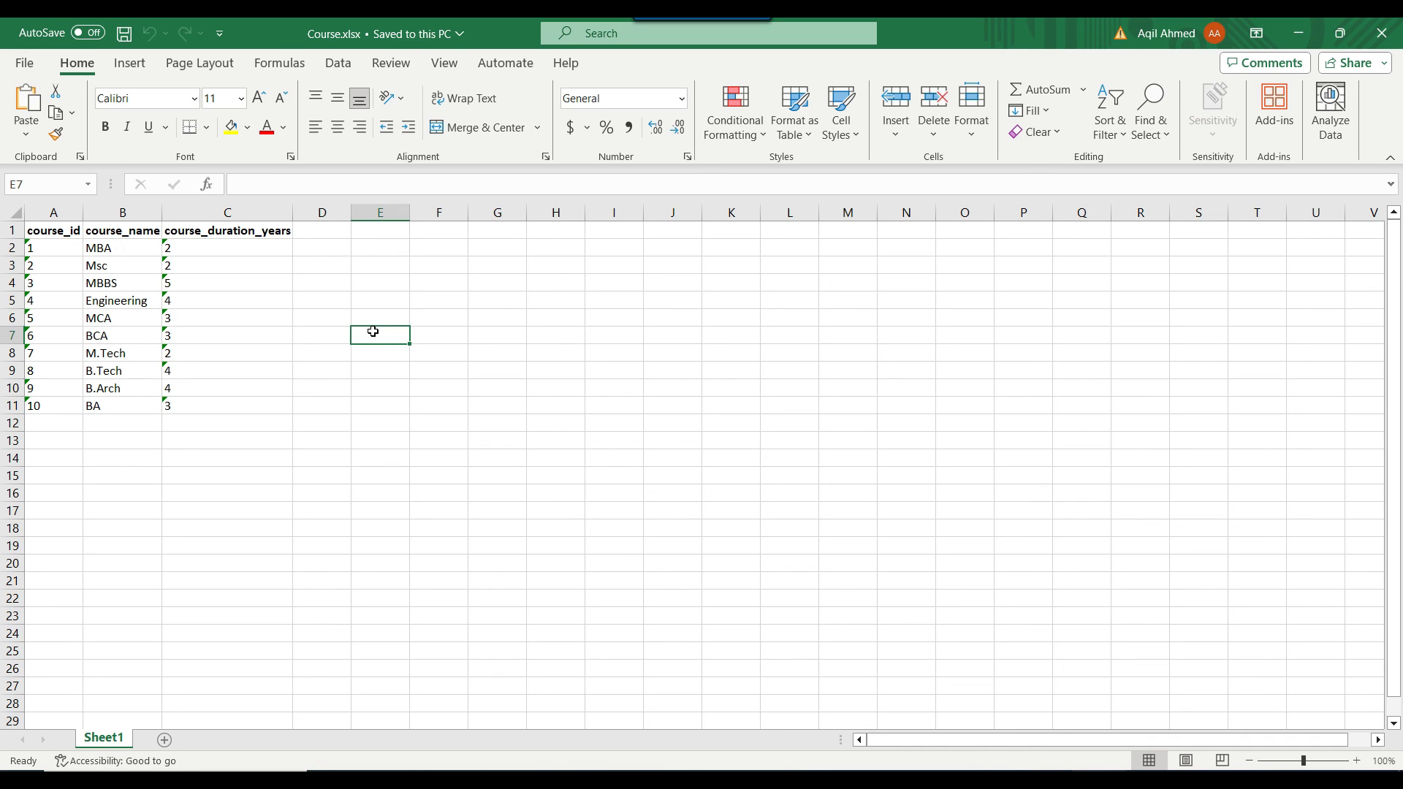
left_click(134, 439)
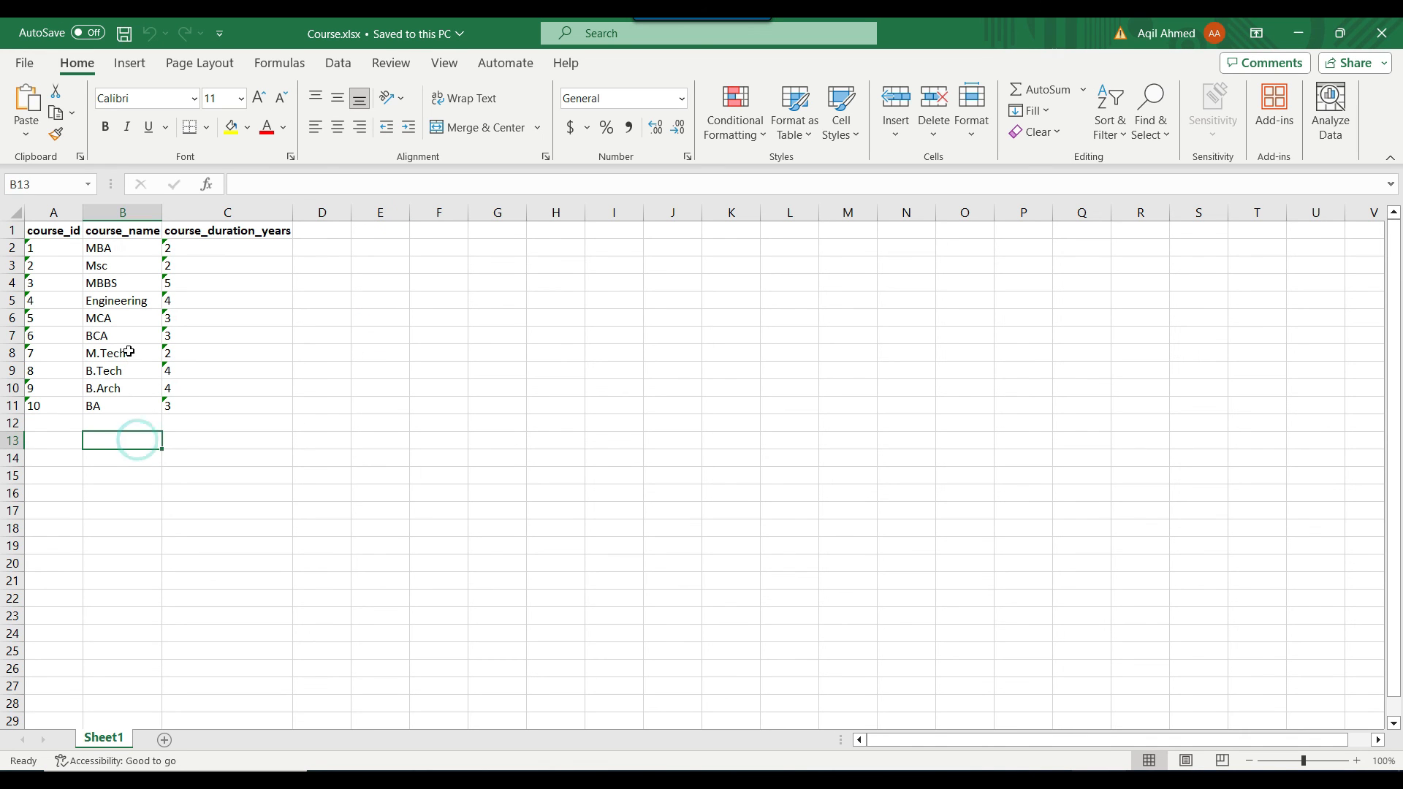
left_click(1381, 33)
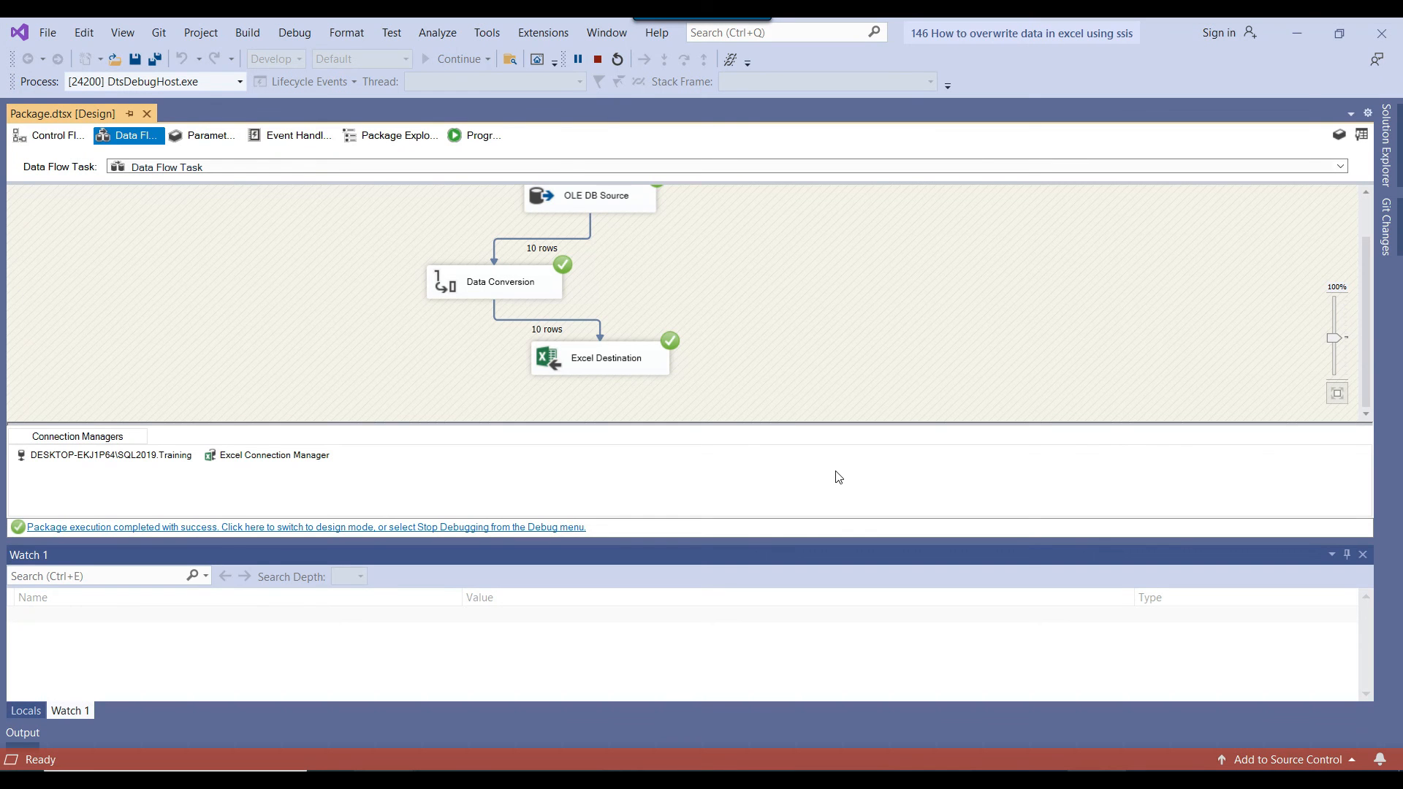
Rerun the package and reopen Course.xlsx from D:\Files to check for duplicated rows, closing it when done
left_click(618, 60)
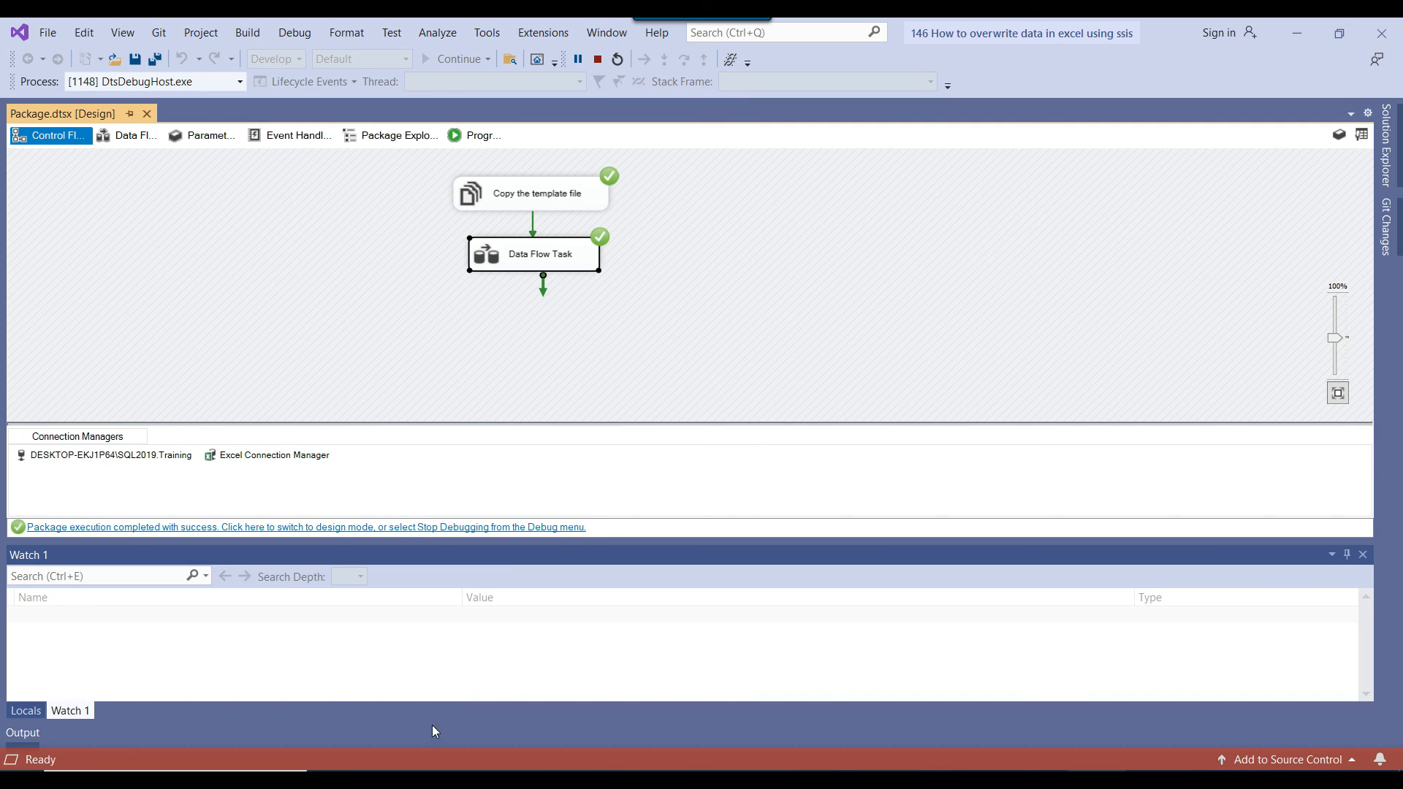
left_click(384, 779)
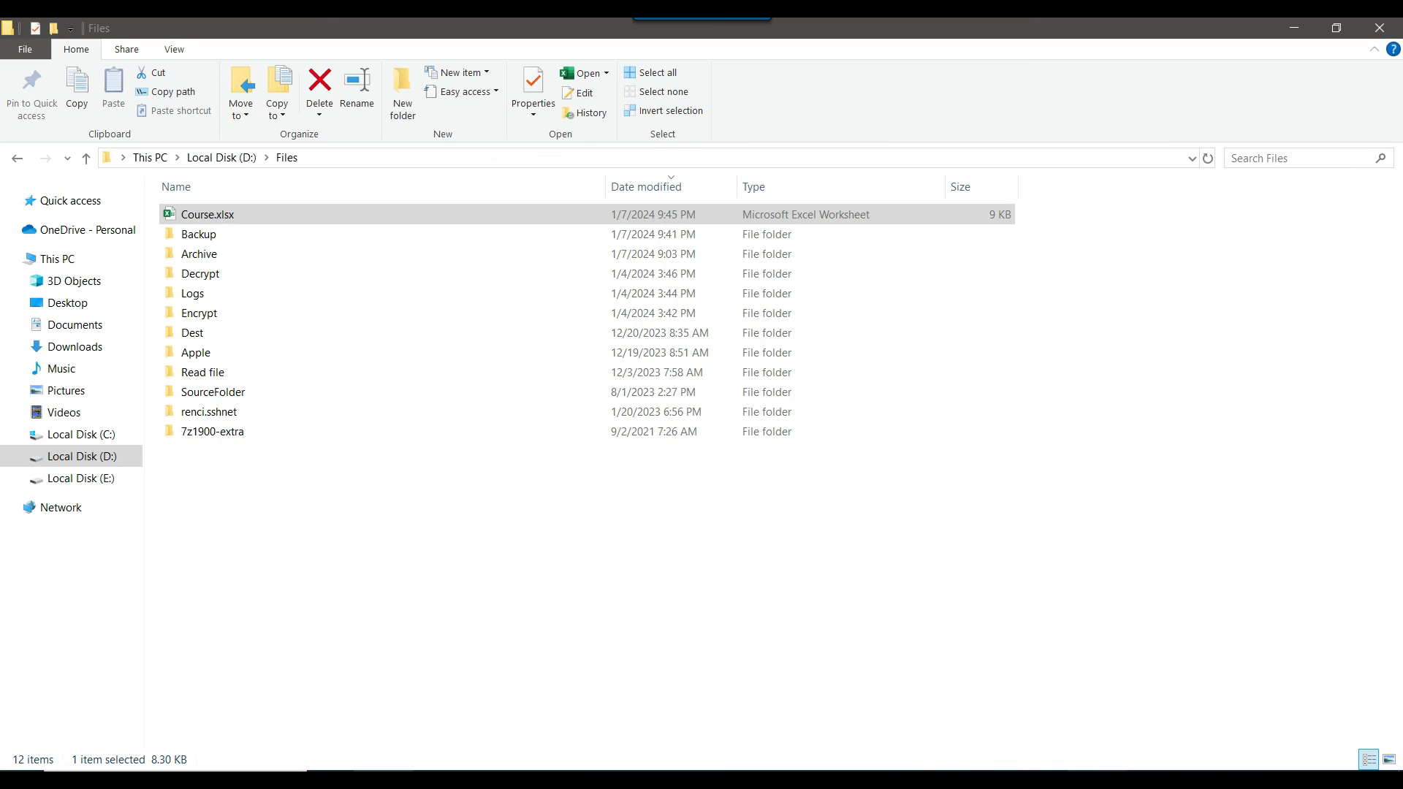
right_click(235, 213)
left_click(311, 168)
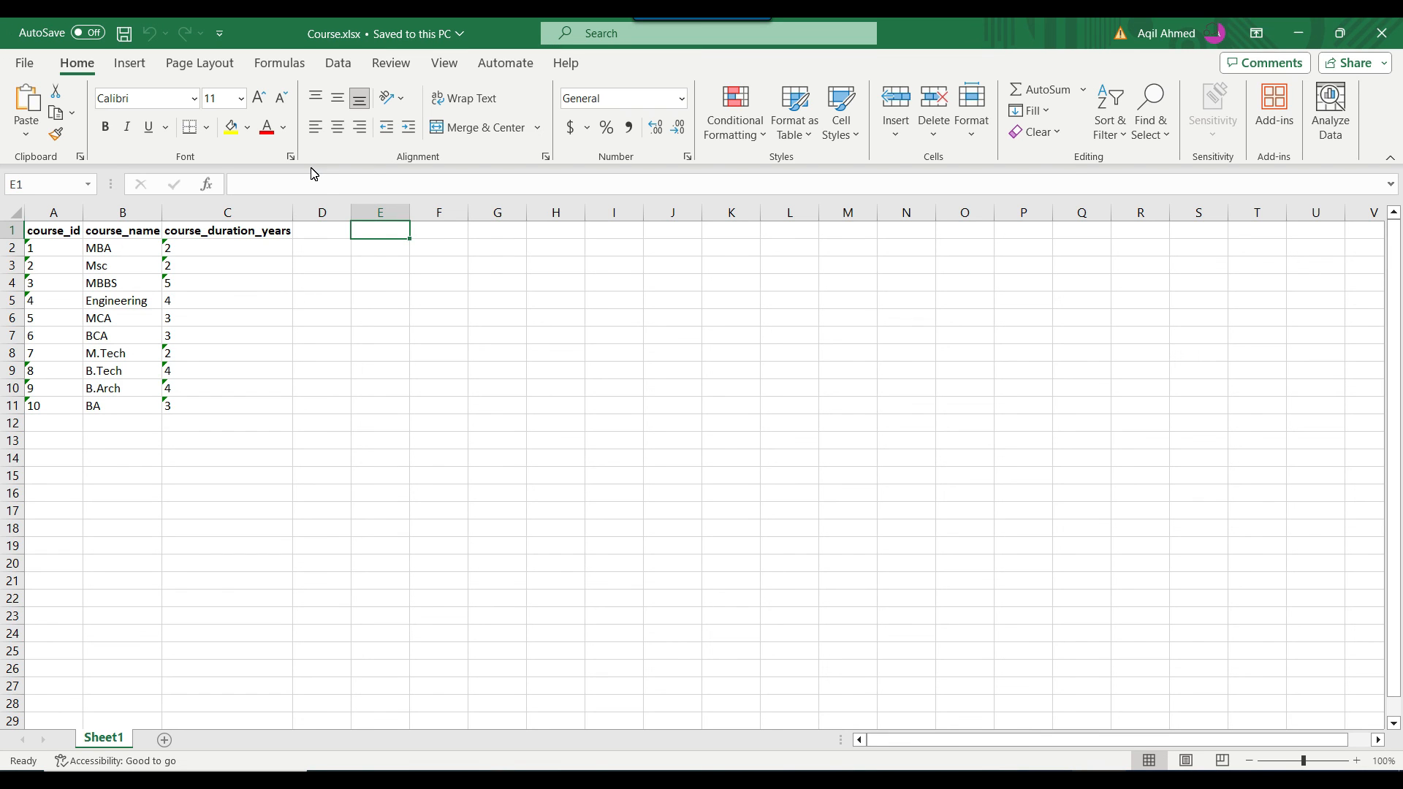
left_click(1380, 34)
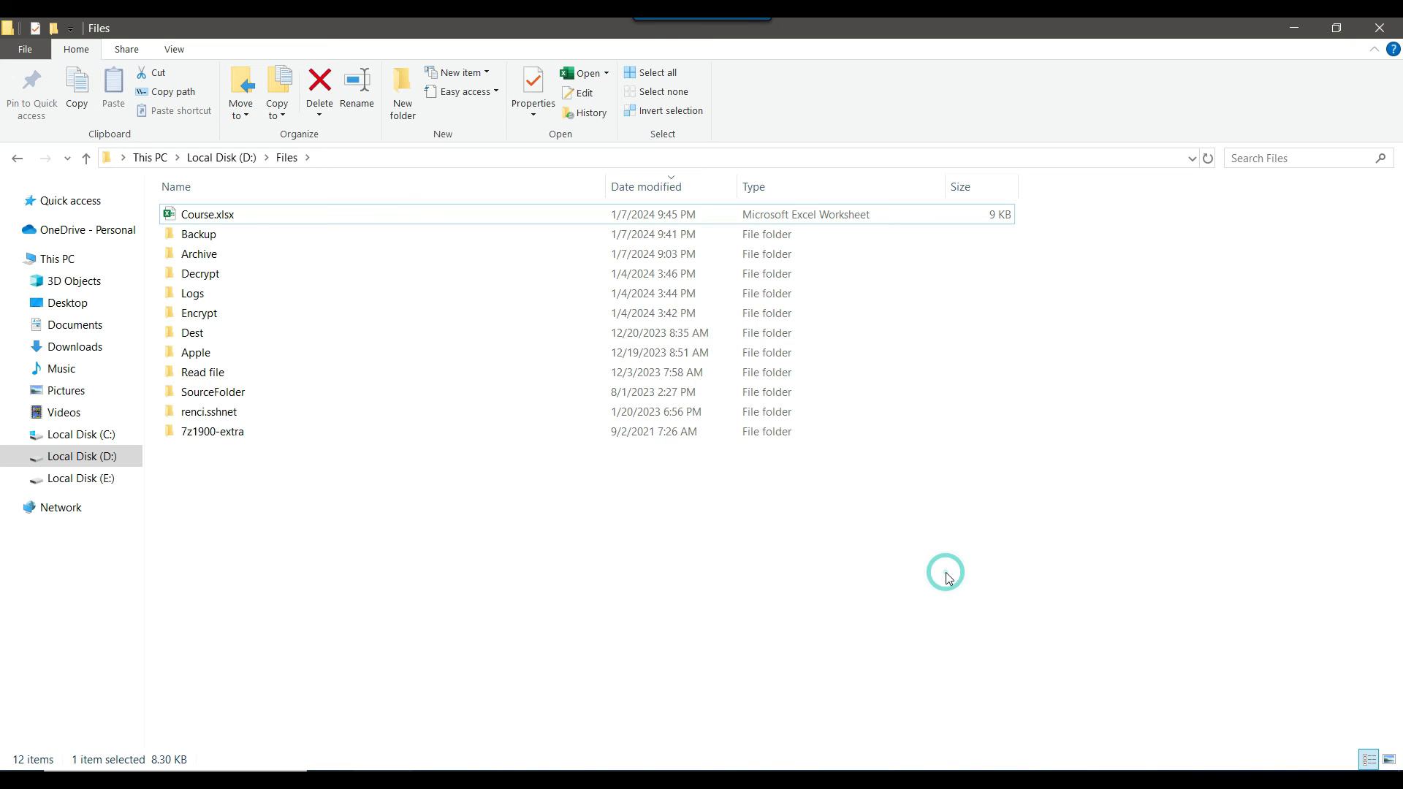
left_click(946, 574)
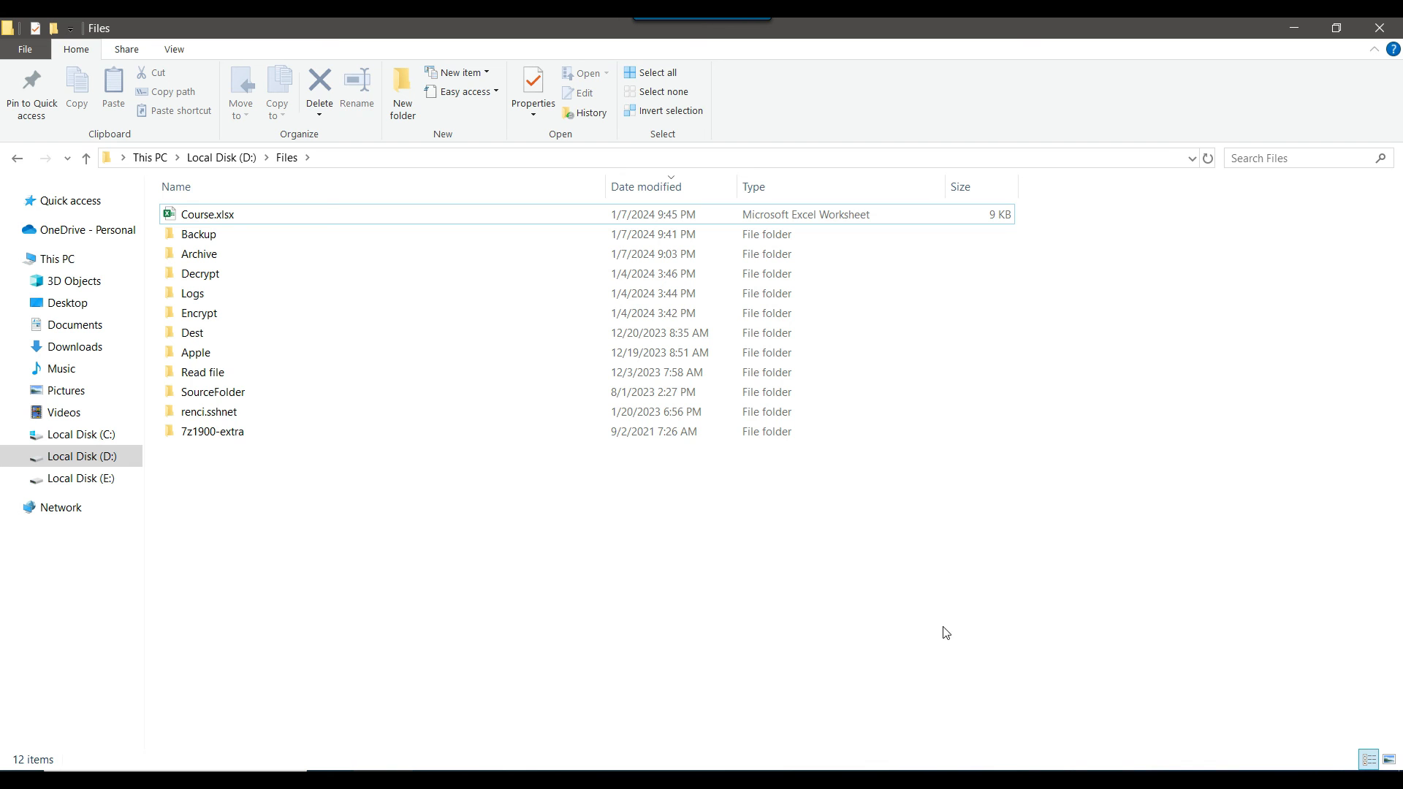
Revisit the copy task in Visual Studio and switch to SQL Server Management Studio to examine the Course query and its result rows
key("alt+Tab")
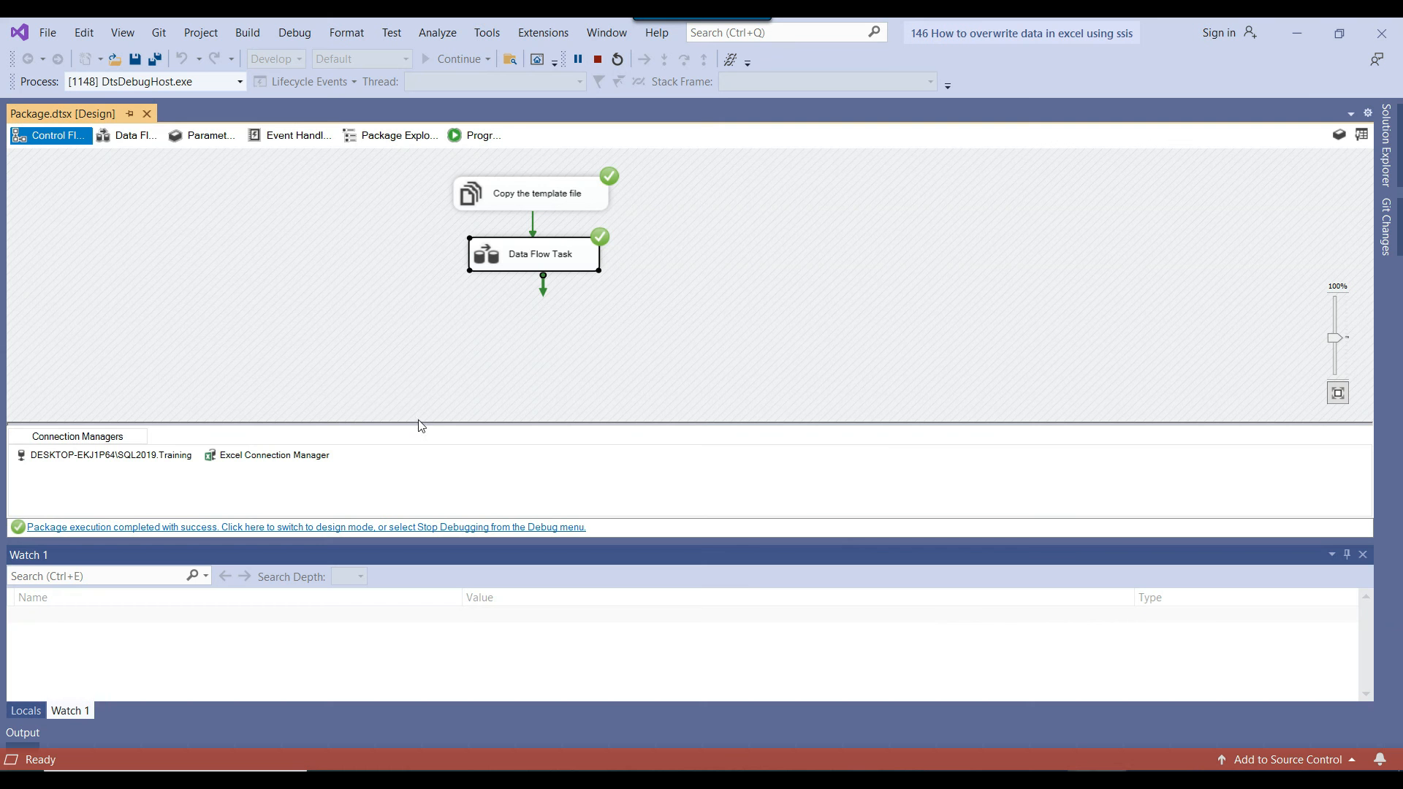
left_click(510, 193)
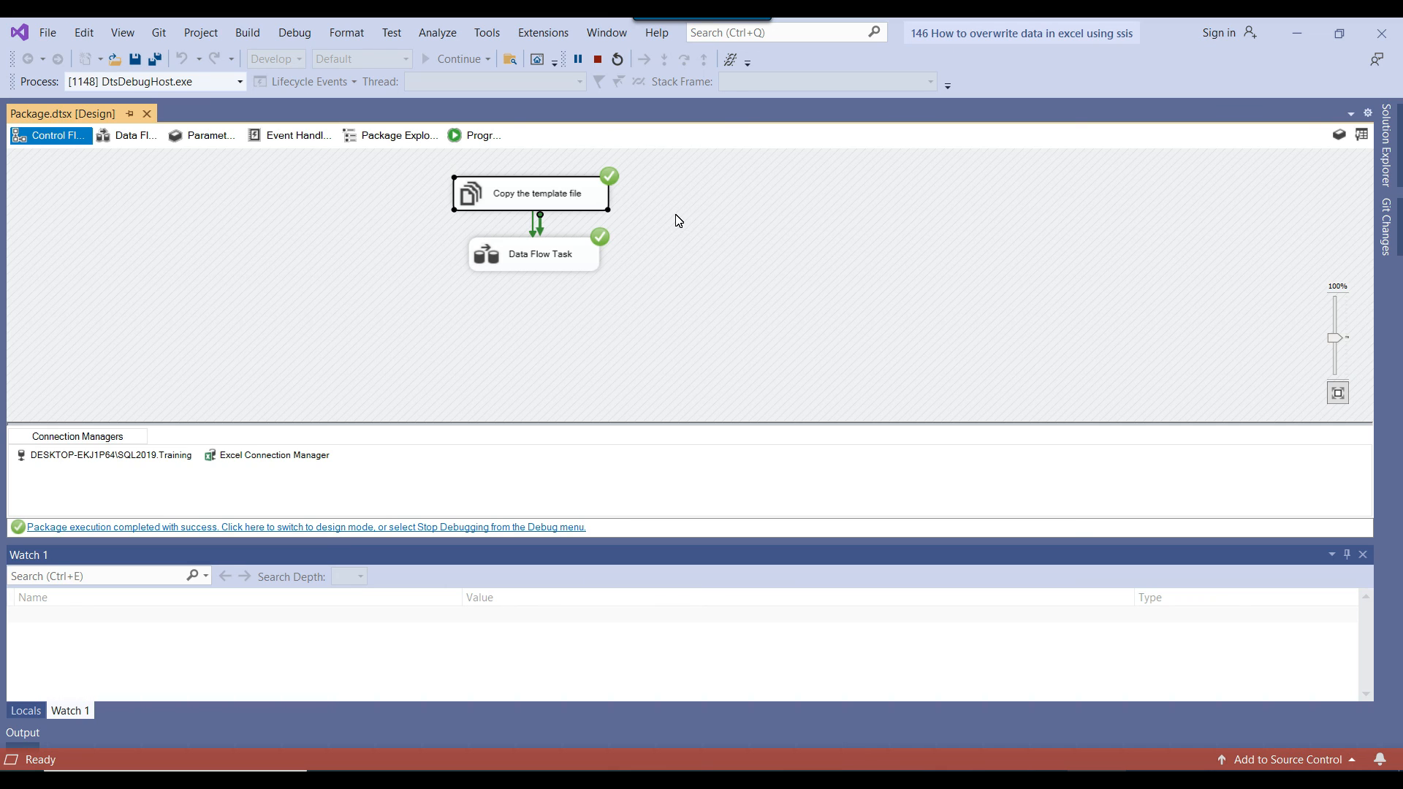
left_click(918, 778)
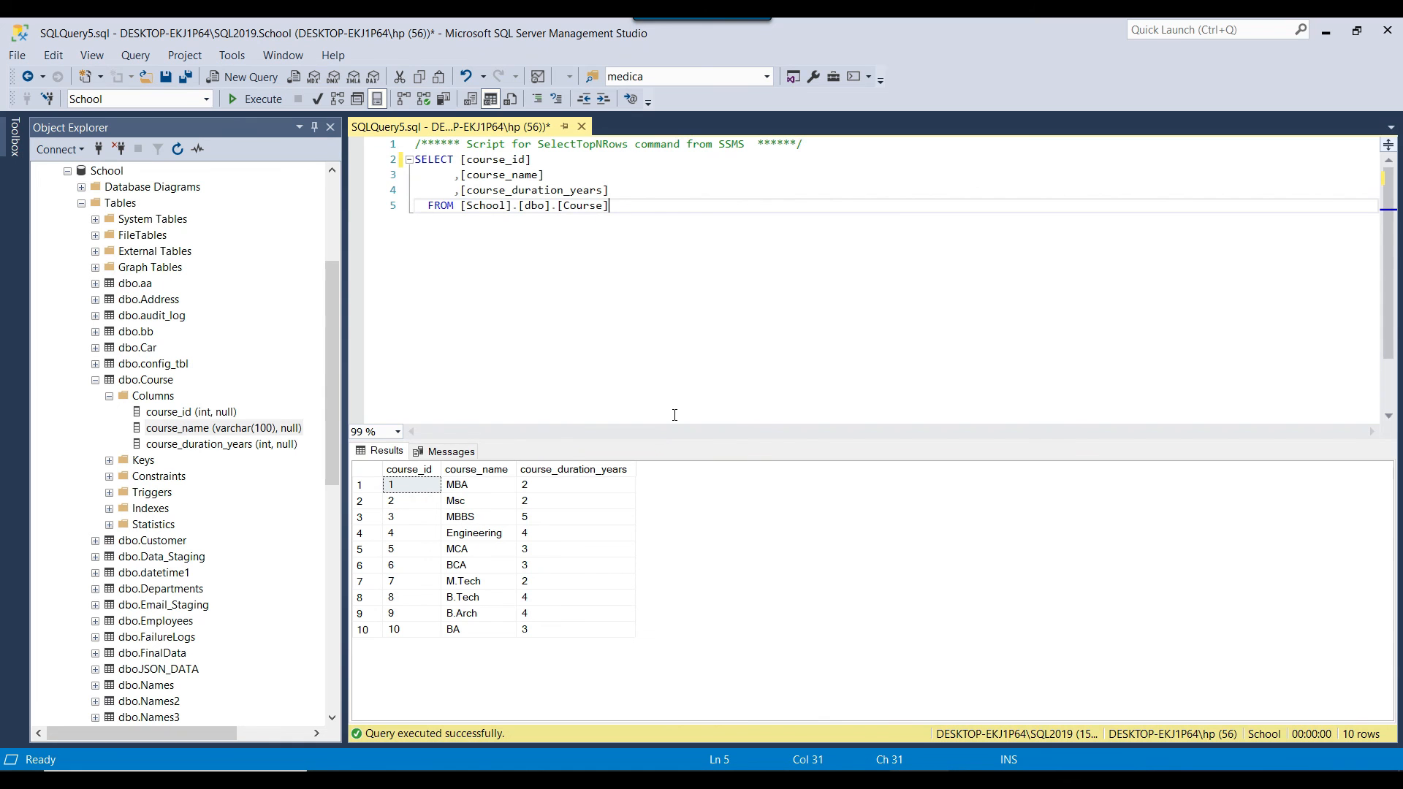
left_click_drag(651, 237, 403, 162)
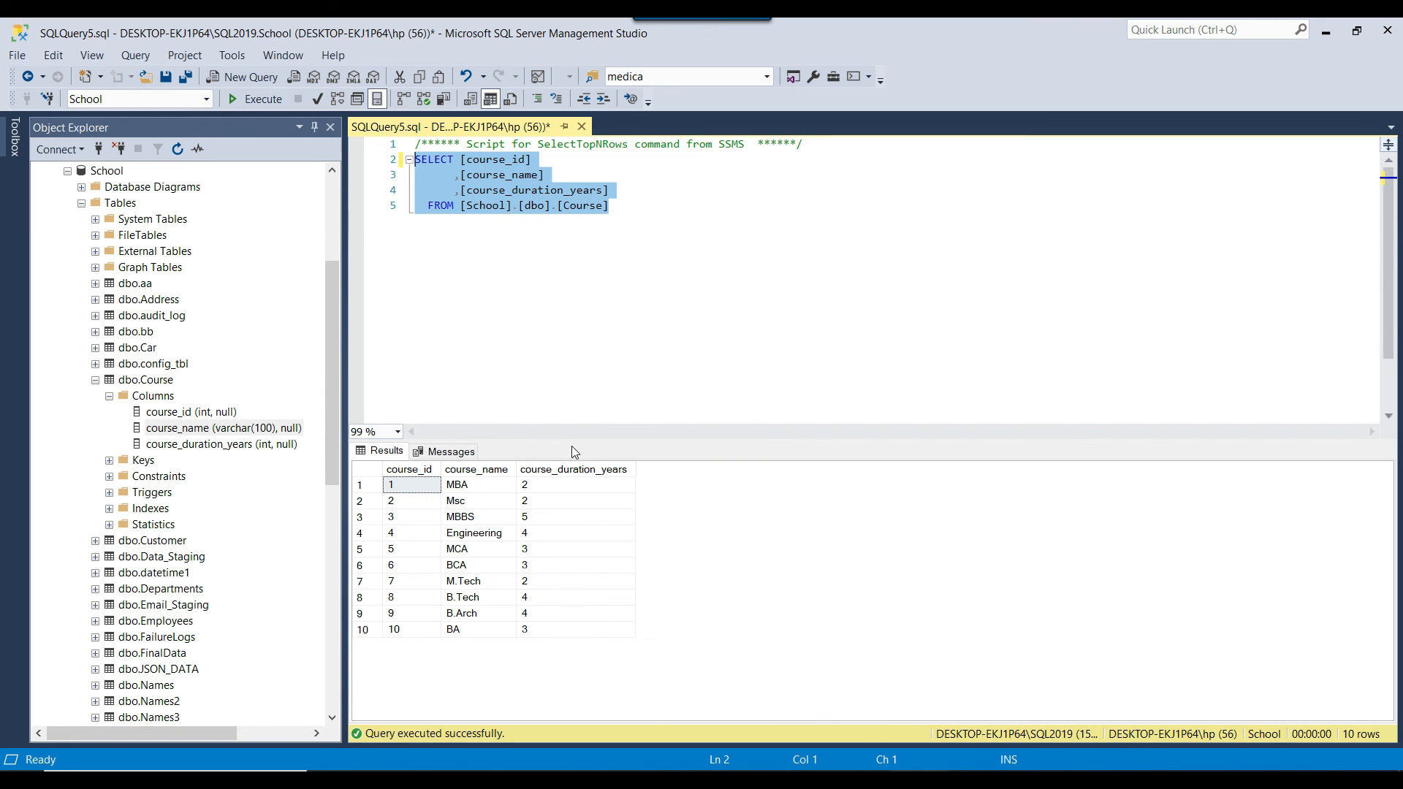
left_click_drag(595, 628, 405, 486)
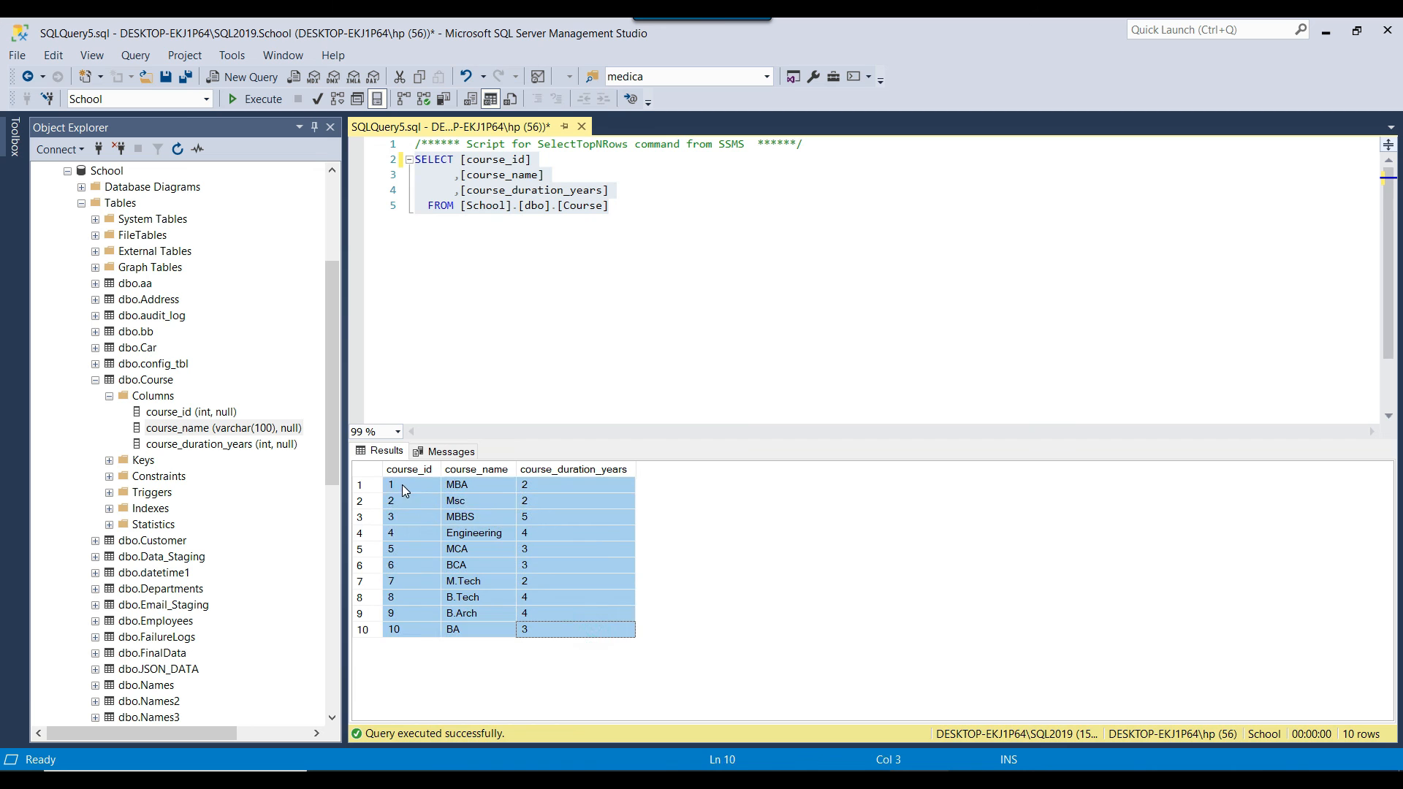
left_click(669, 347)
left_click_drag(575, 629, 409, 501)
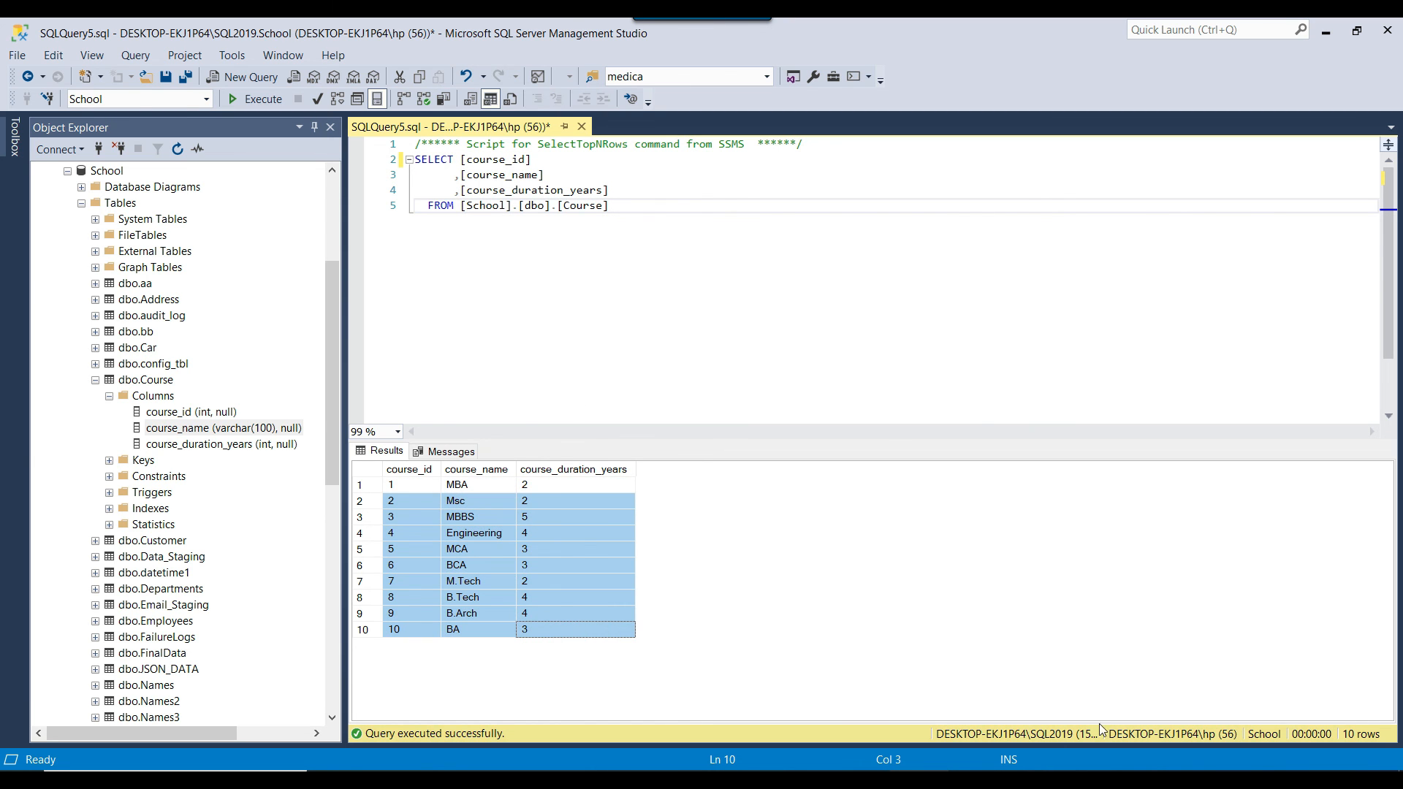